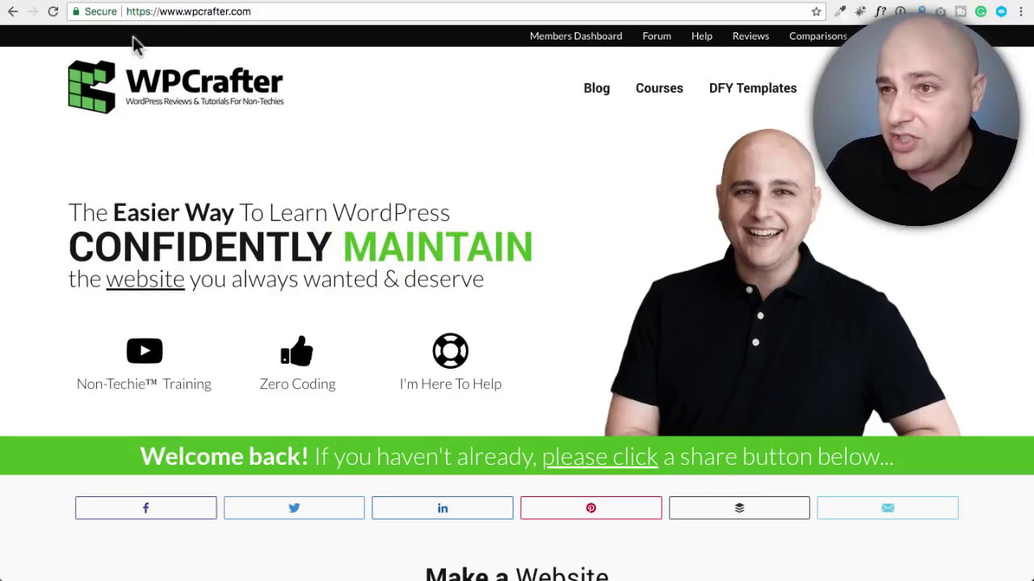
Step: Open the AppSumo deal page for RelayThat and read through its offer, sample designs and testimonial
left_click(473, 5)
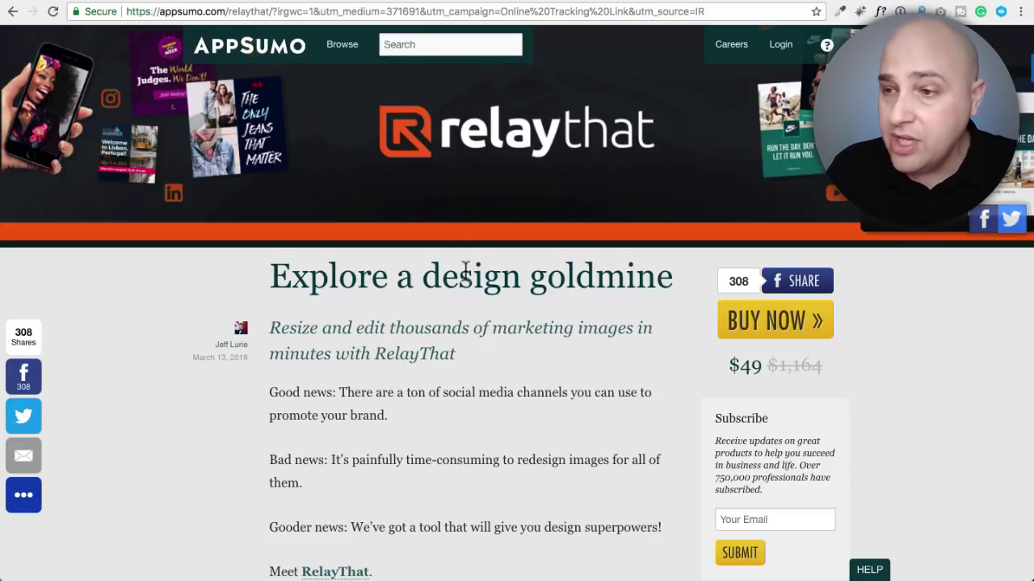
scroll(452, 196, "down", 8)
scroll(466, 275, "down", 20)
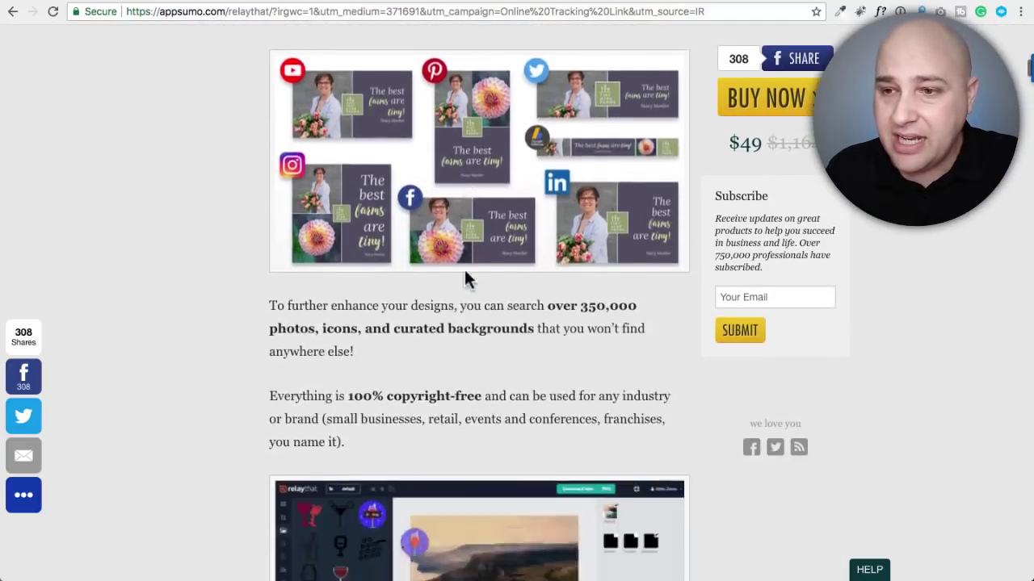
scroll(465, 279, "down", 20)
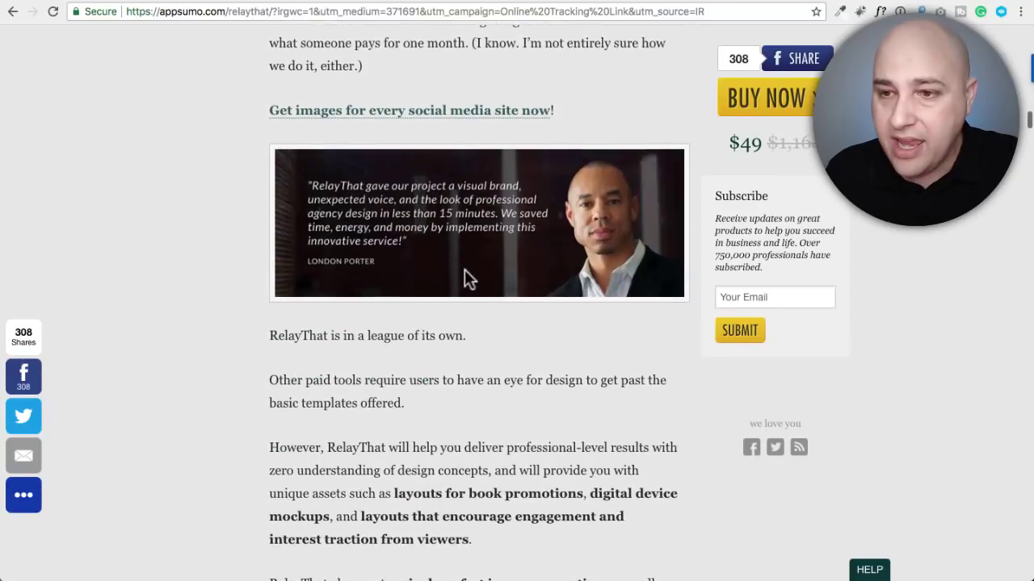
scroll(464, 275, "down", 2)
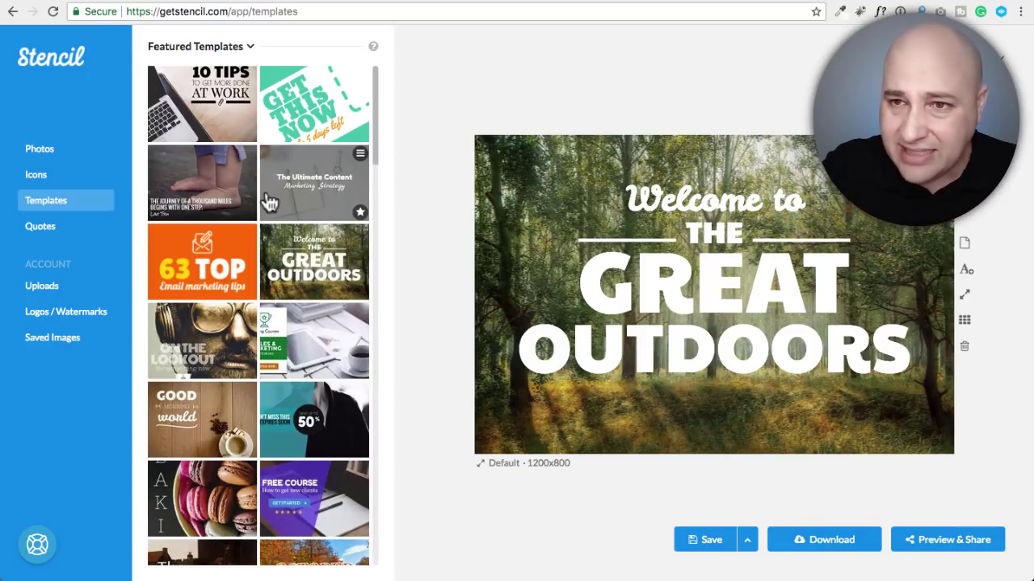
Step: In Stencil, reposition the GREAT and OUTDOORS text in the Great Outdoors template, and replace the design with the Get This Now template
left_click(290, 243)
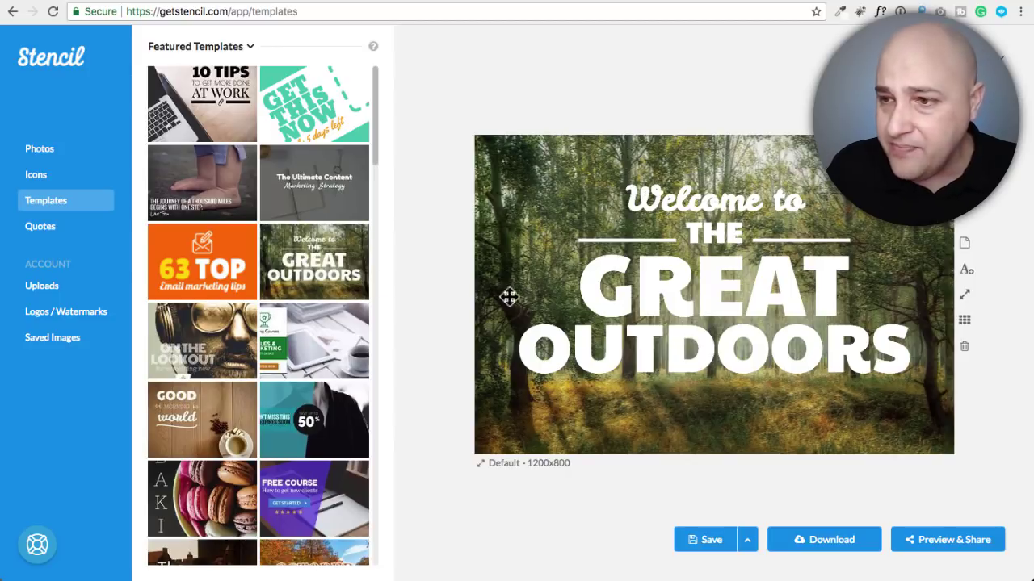
left_click(679, 291)
left_click_drag(723, 366, 756, 310)
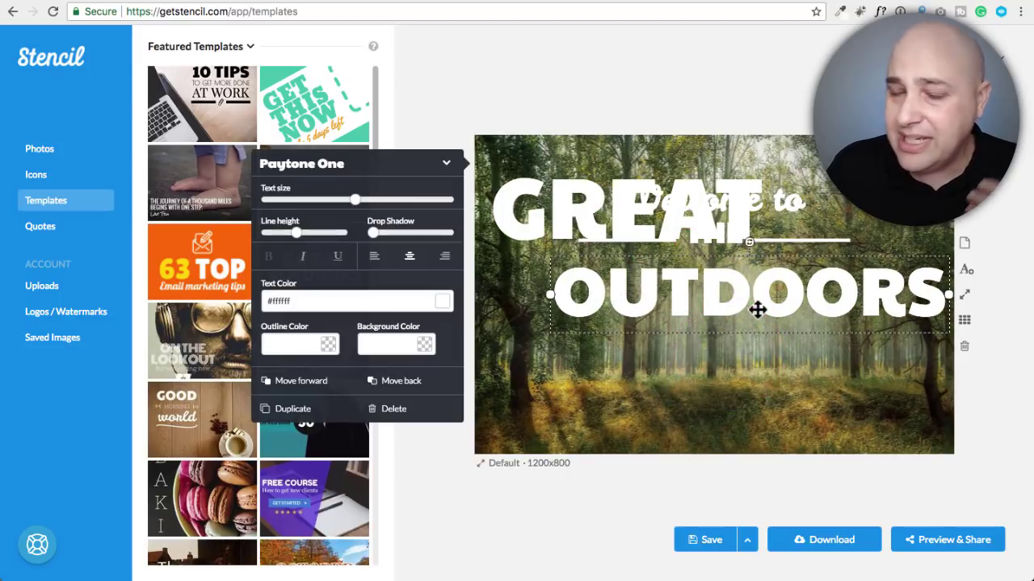
left_click(291, 103)
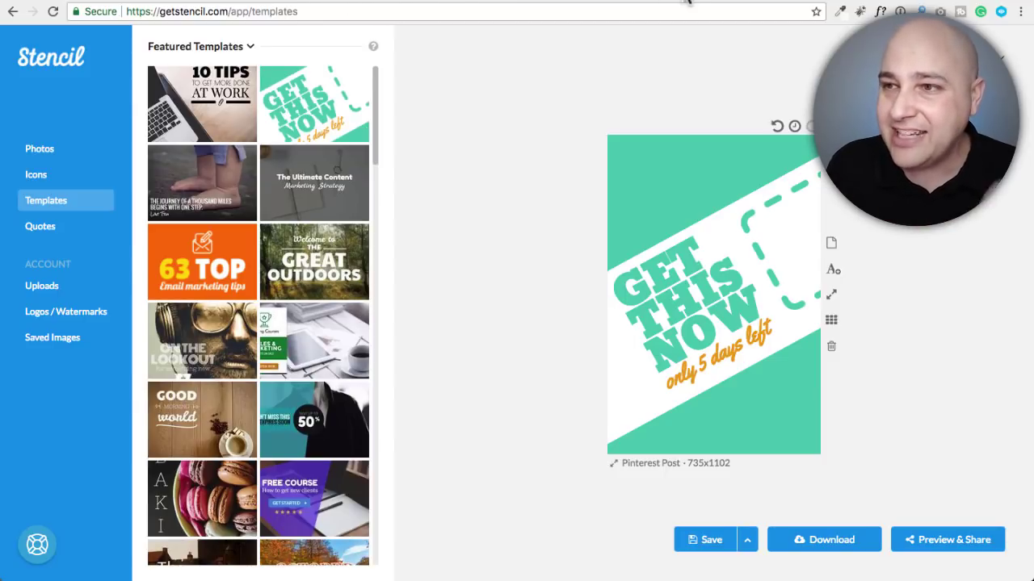
Step: Switch to the WPCrafter YouTube channel and look over the thumbnail designs of its uploaded videos
left_click(479, 2)
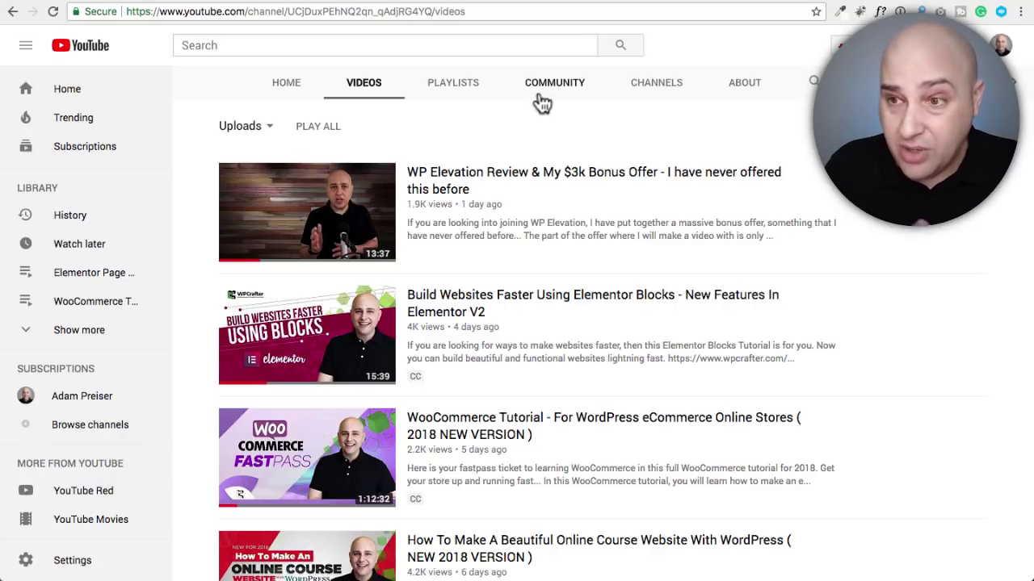
scroll(498, 139, "down", 1)
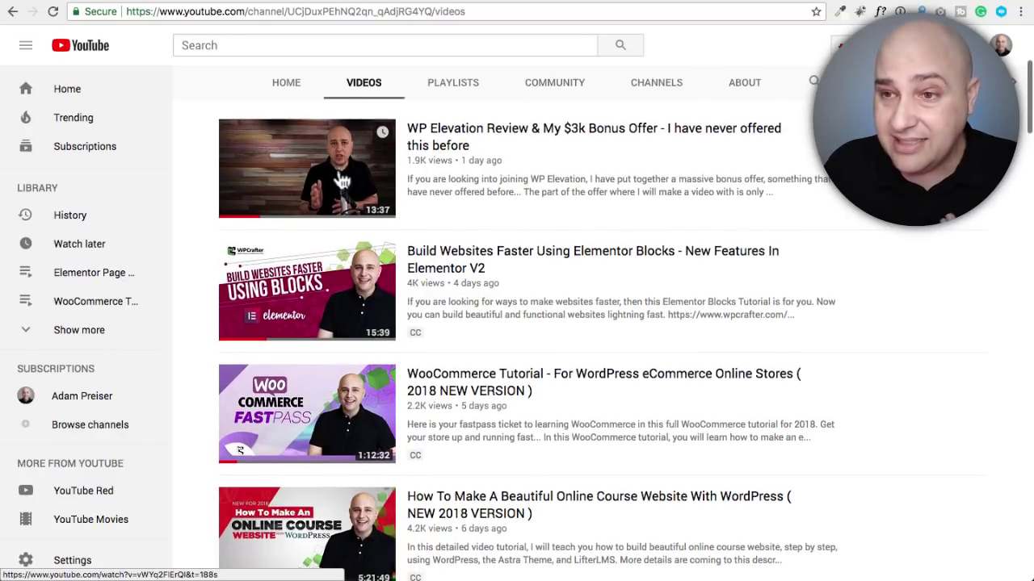
scroll(429, 176, "down", 2)
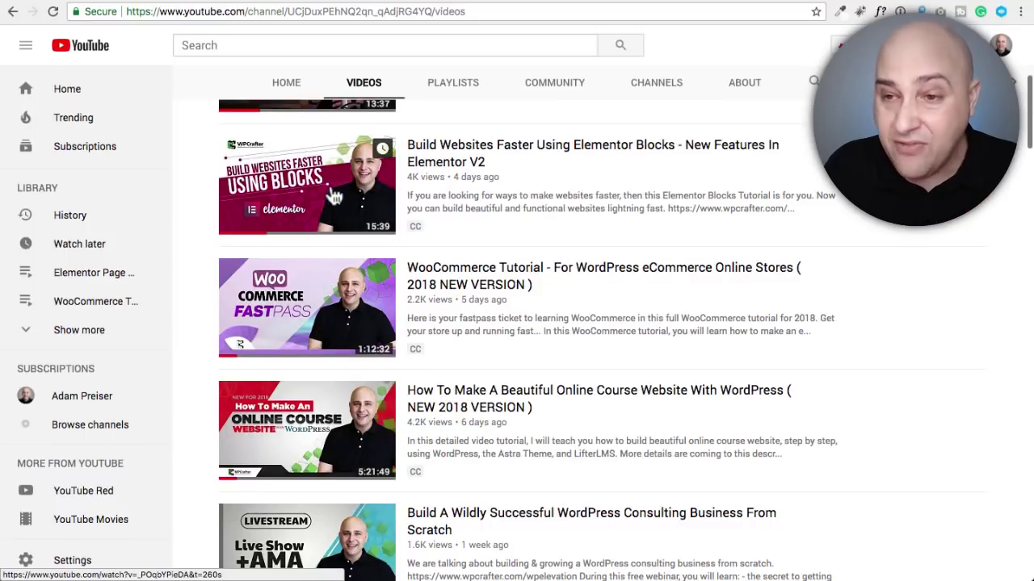
scroll(310, 274, "down", 2)
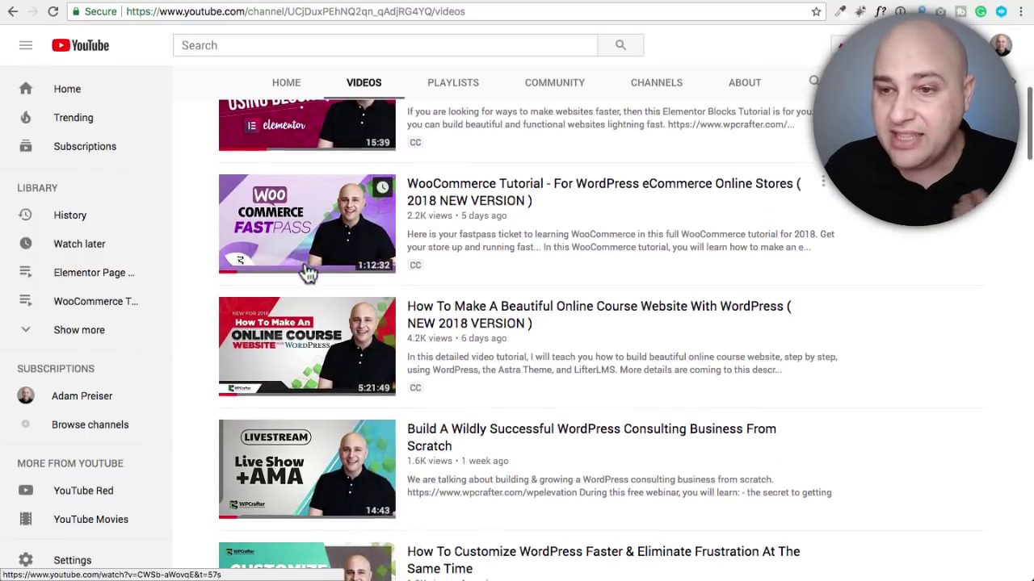
scroll(305, 206, "down", 1)
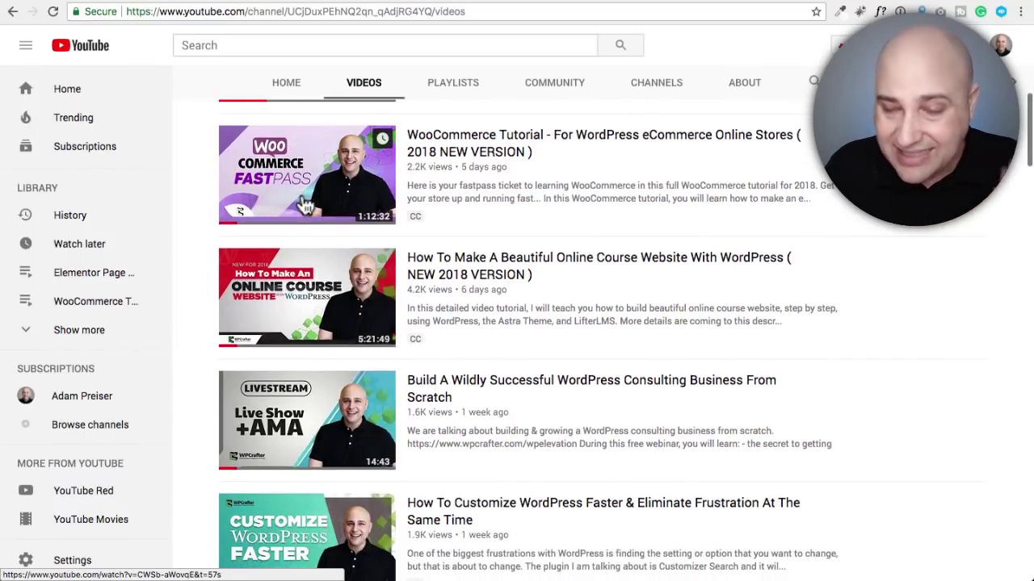
scroll(305, 210, "down", 2)
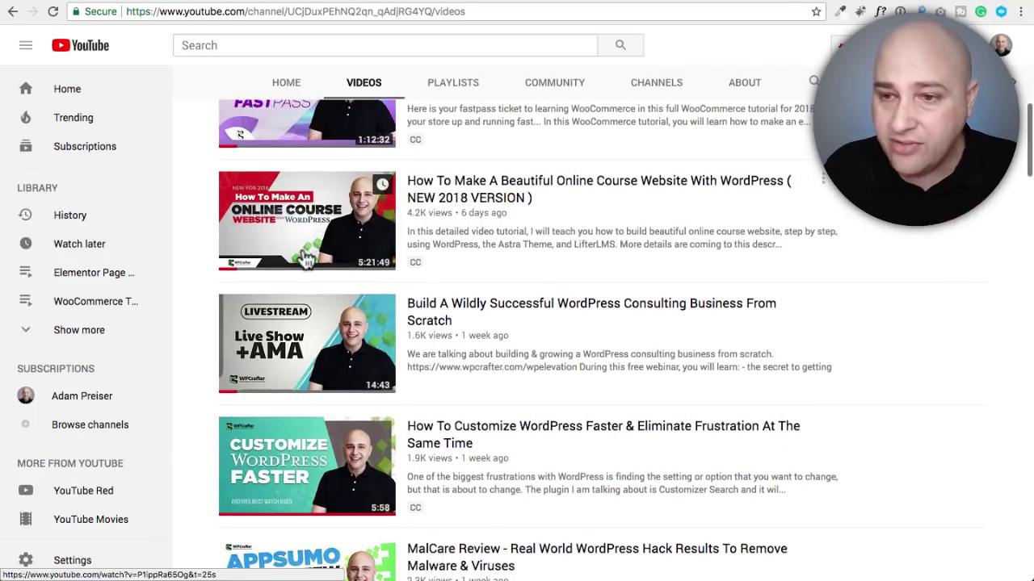
scroll(310, 255, "down", 4)
scroll(312, 256, "down", 1)
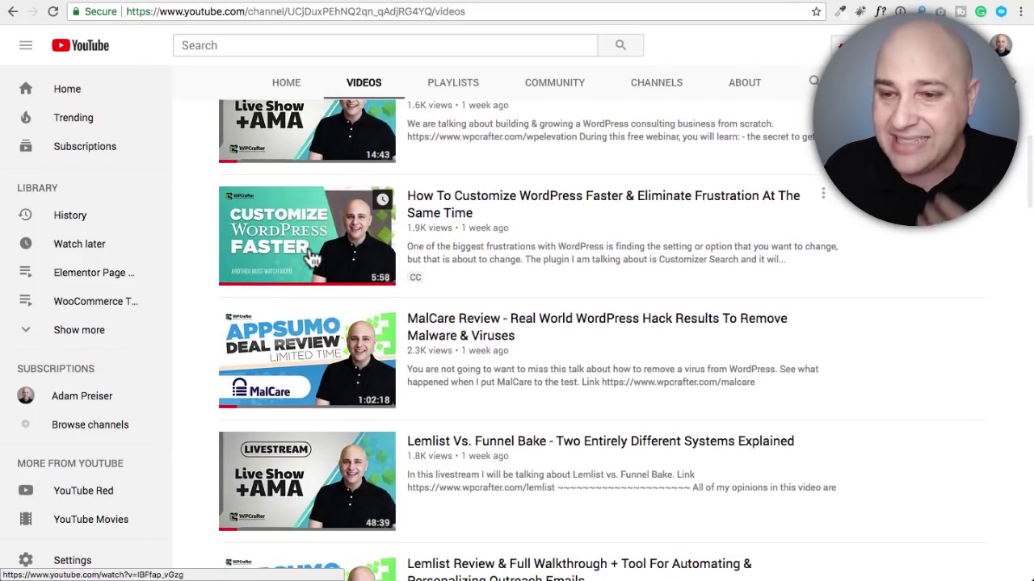
scroll(312, 257, "up", 10)
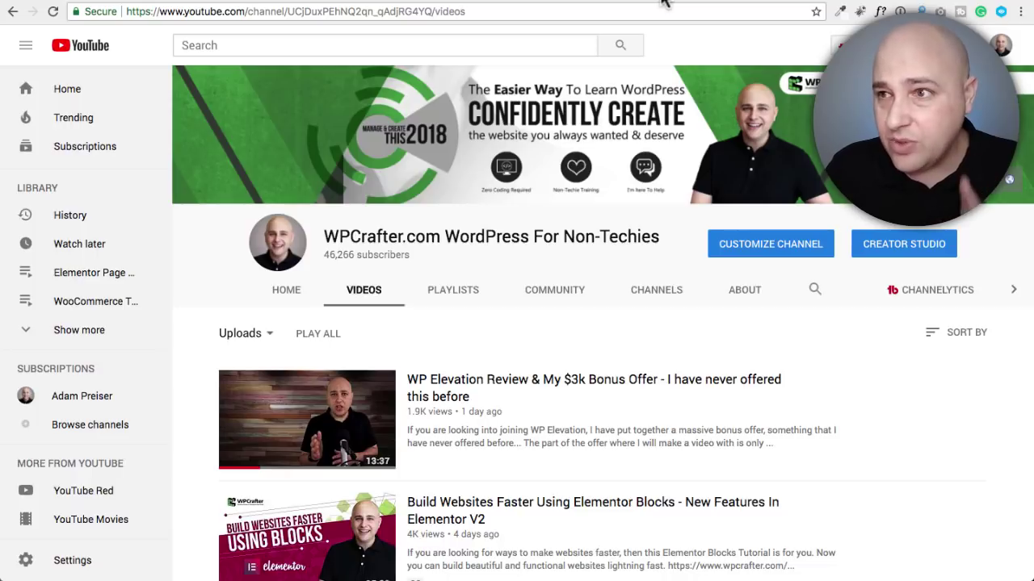
Step: Switch to the Agency Trailblazer podcast page and examine the artwork of its episodes for consistent branding
left_click(580, 2)
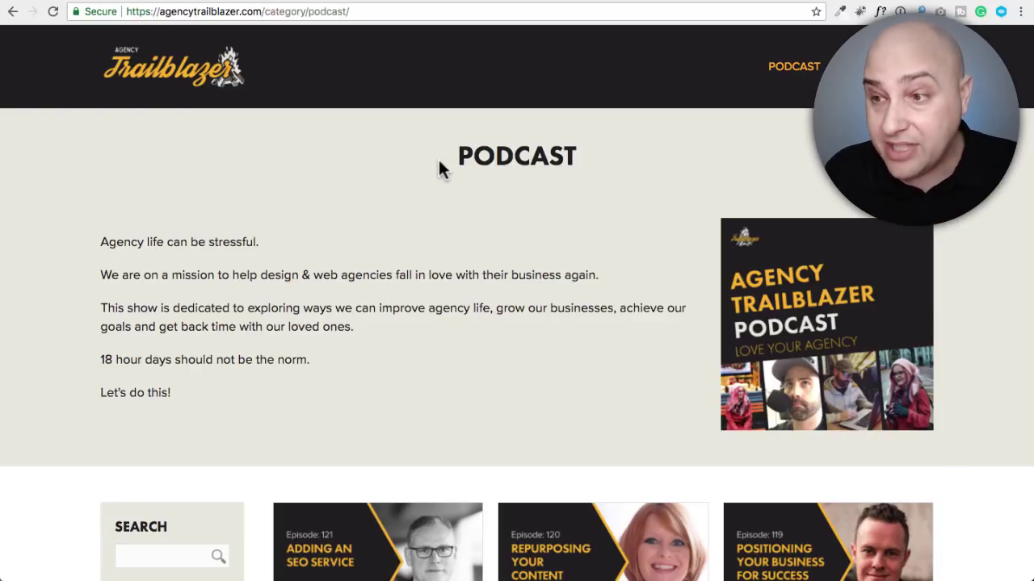
scroll(443, 162, "down", 5)
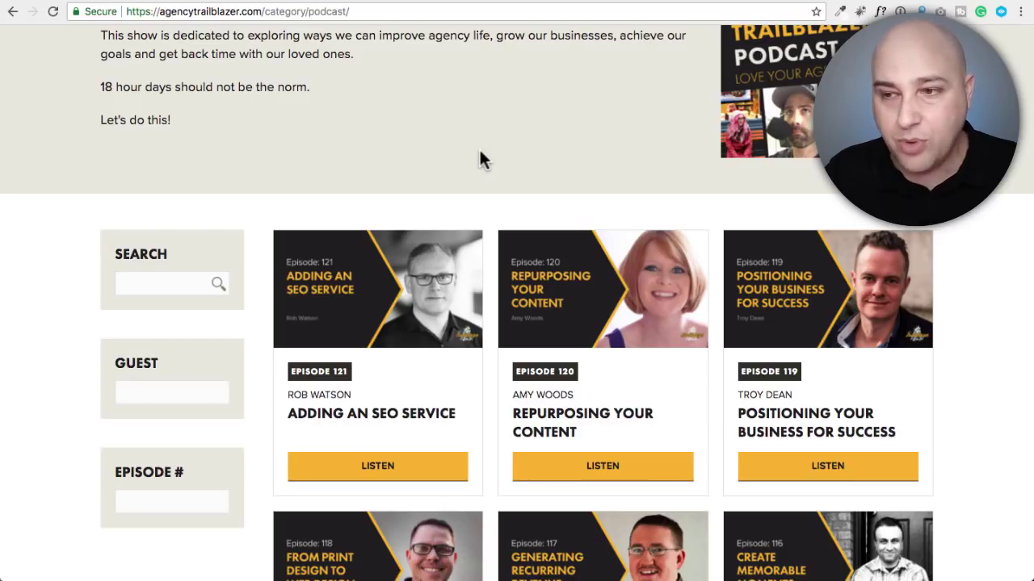
scroll(480, 153, "down", 5)
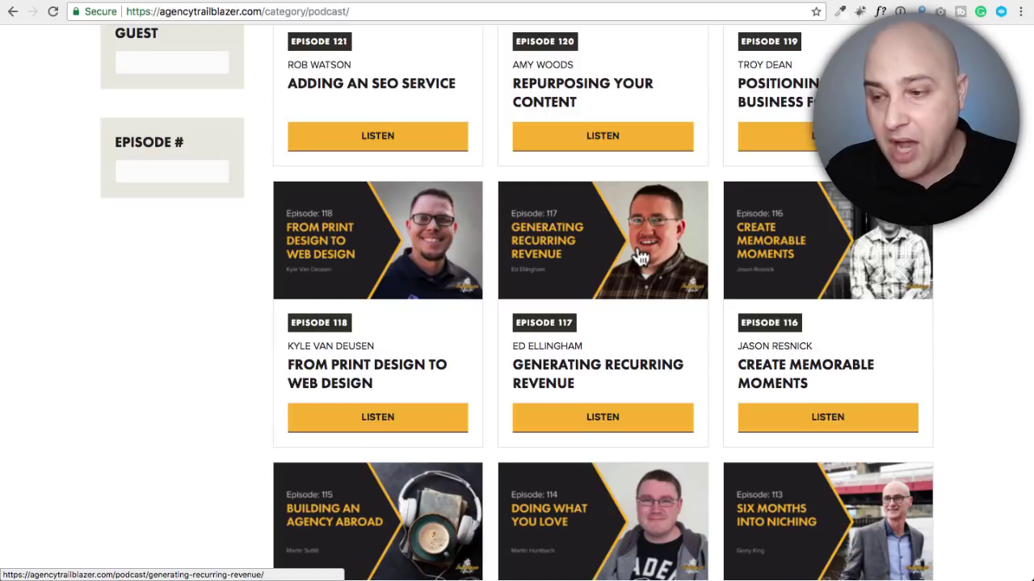
scroll(639, 255, "down", 8)
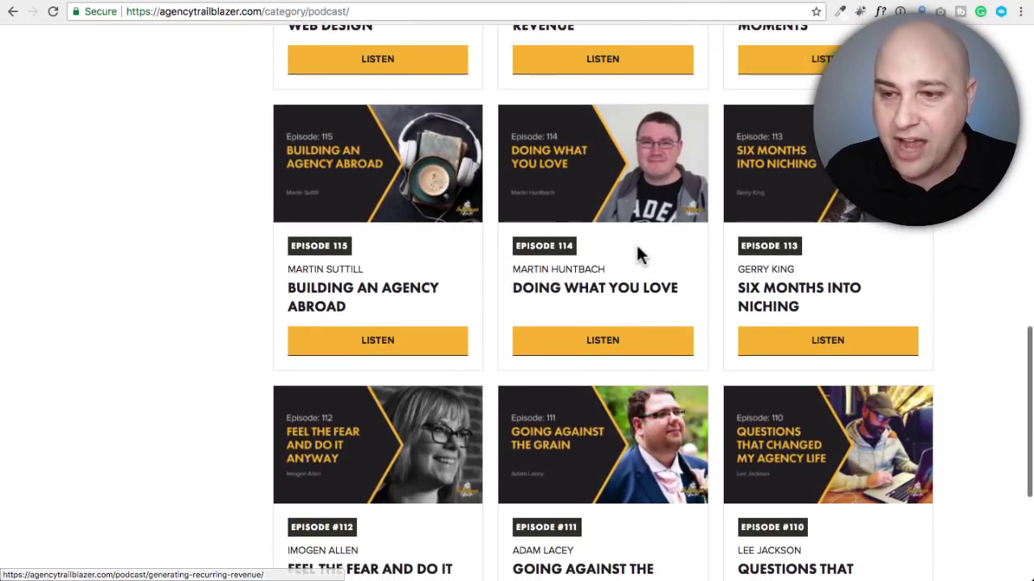
scroll(636, 245, "up", 14)
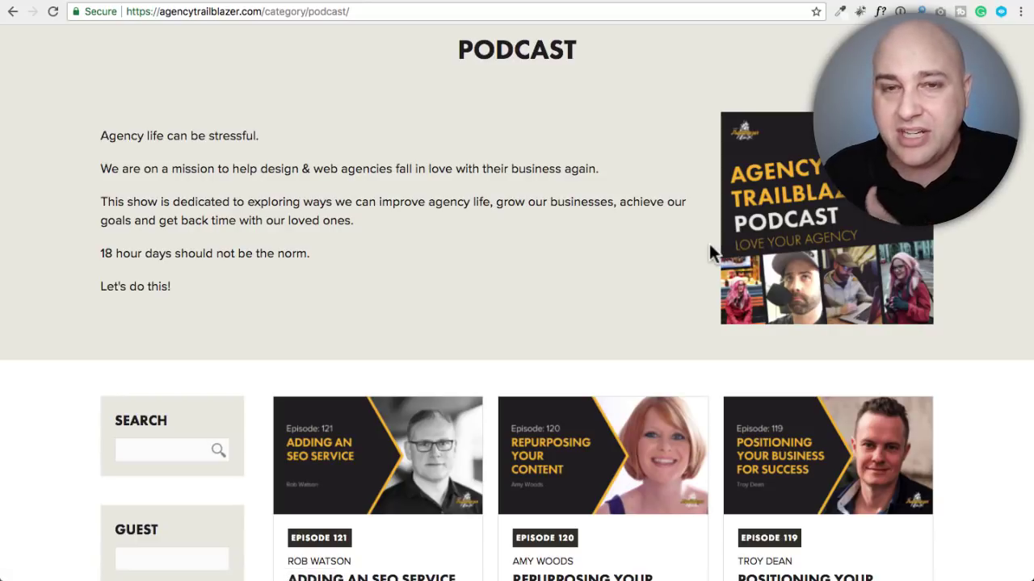
scroll(709, 244, "up", 2)
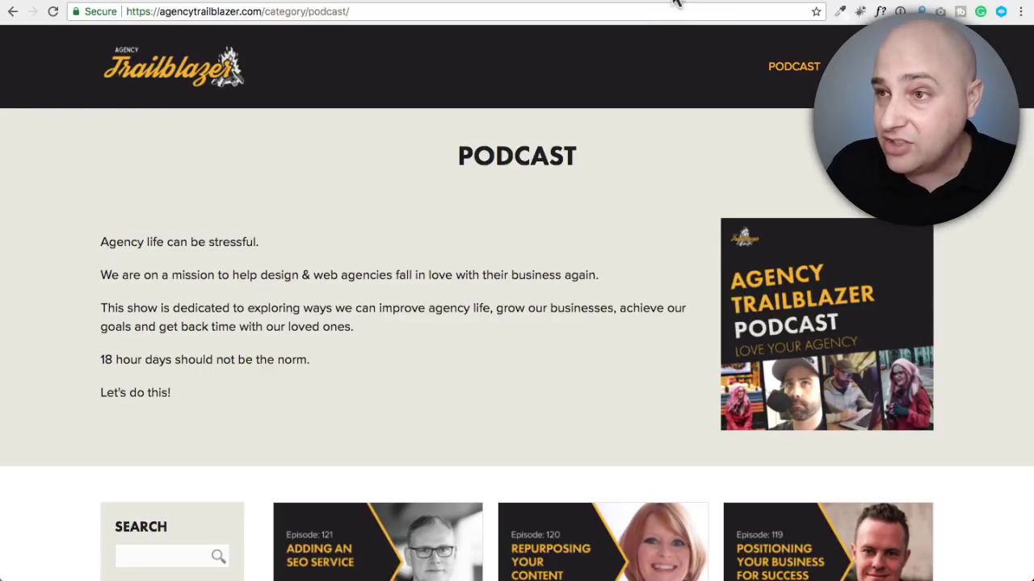
Step: View the design demo on the RelayThat homepage, and bring up the project list in the RelayThat app
left_click(612, 2)
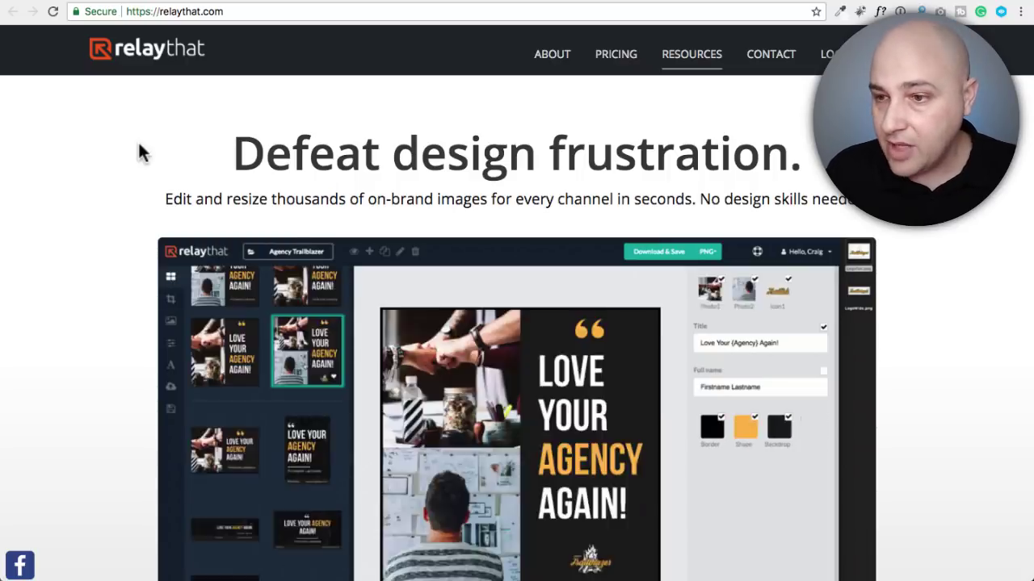
scroll(148, 144, "down", 2)
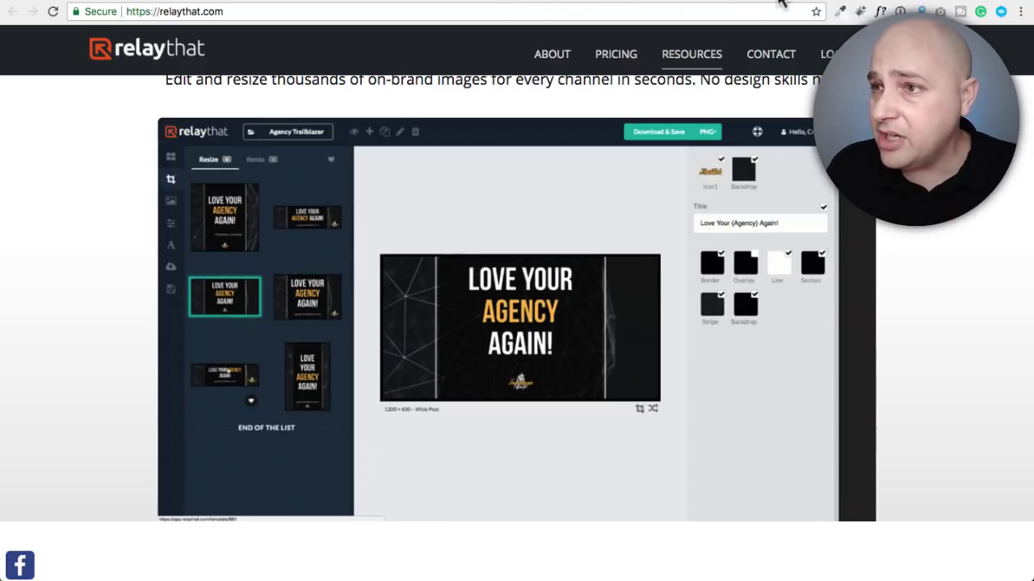
left_click(780, 3)
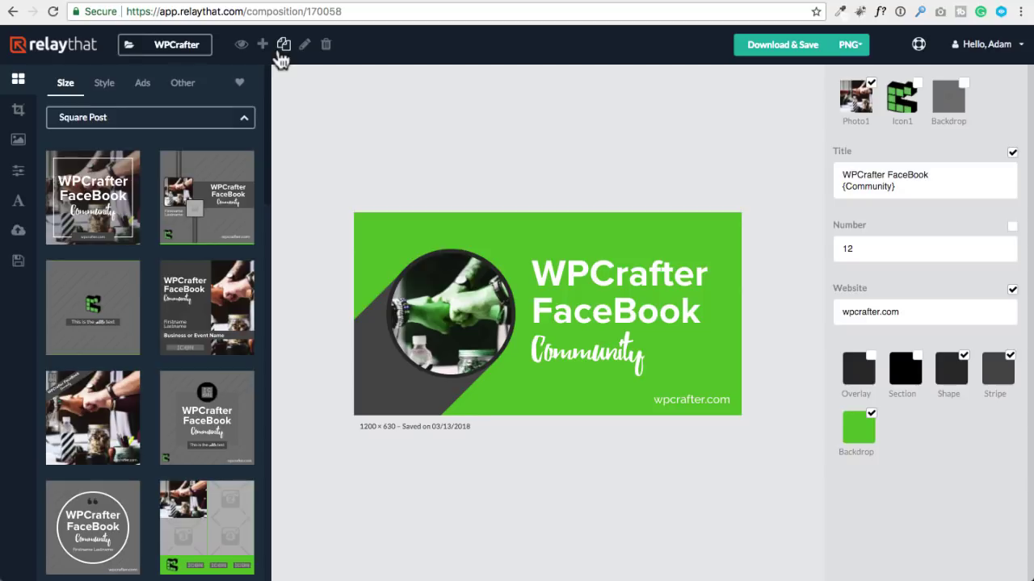
left_click(177, 47)
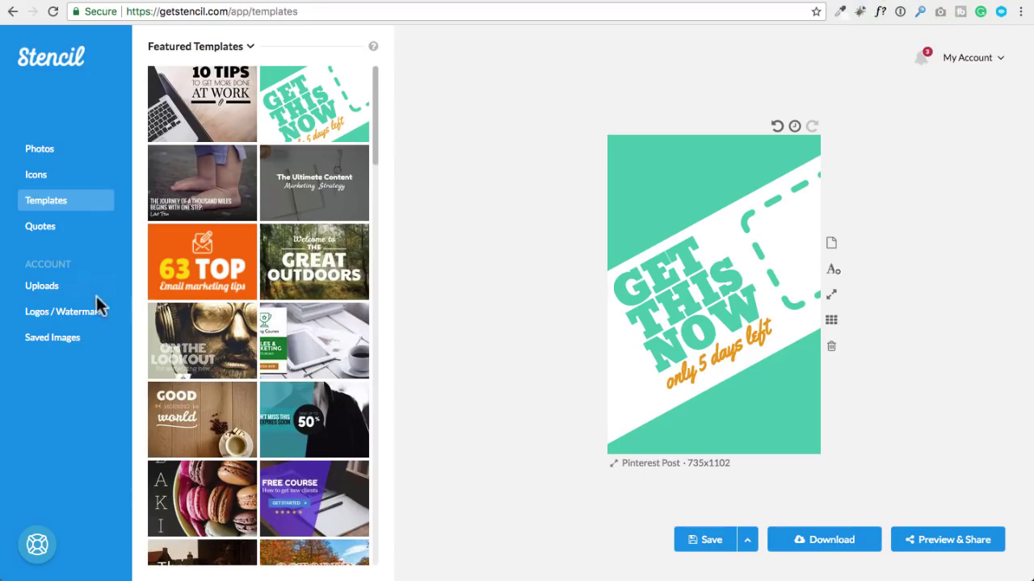
Step: Look through the Stencil account's own assets: saved images, logos and watermarks, and uploads
left_click(57, 345)
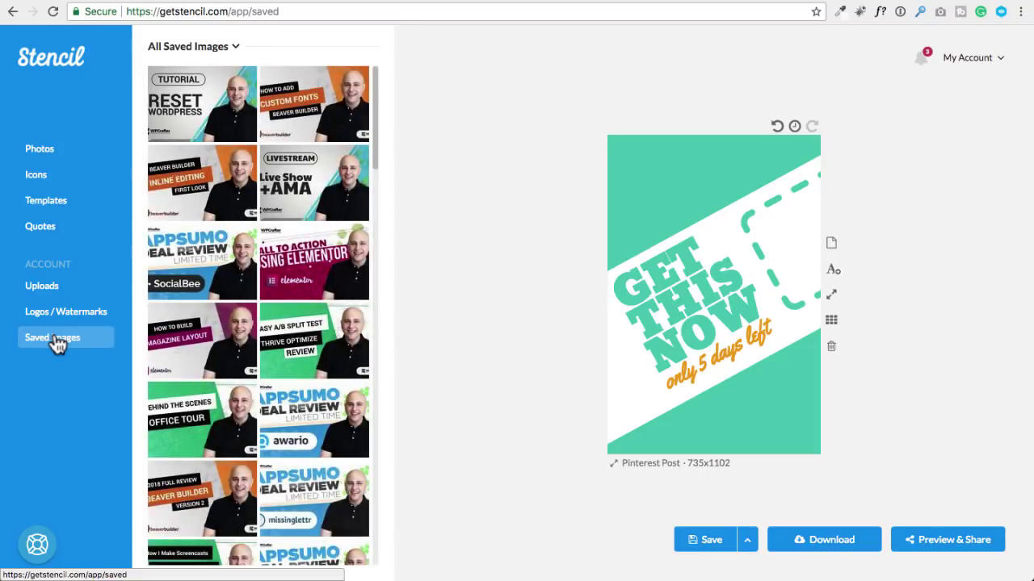
left_click(66, 322)
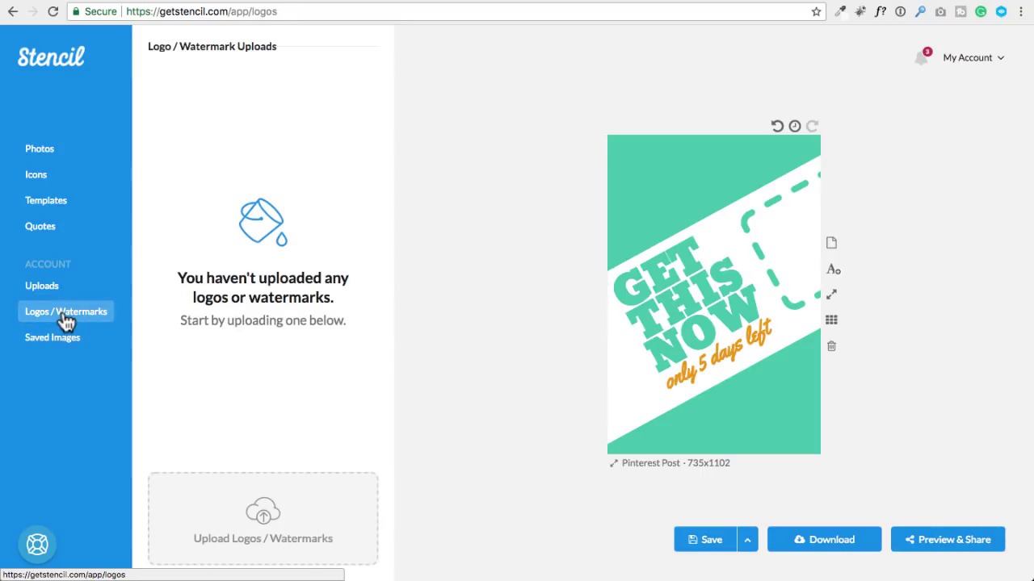
left_click(52, 298)
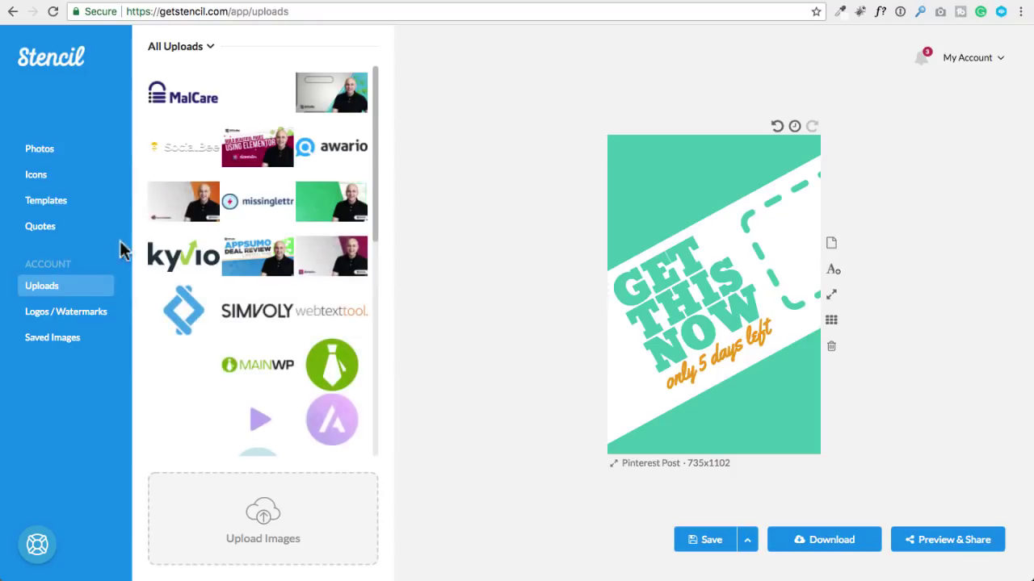
Step: Return to the WPCrafter composition in RelayThat, close the project list and select the whole title text
left_click(599, 2)
left_click(667, 2)
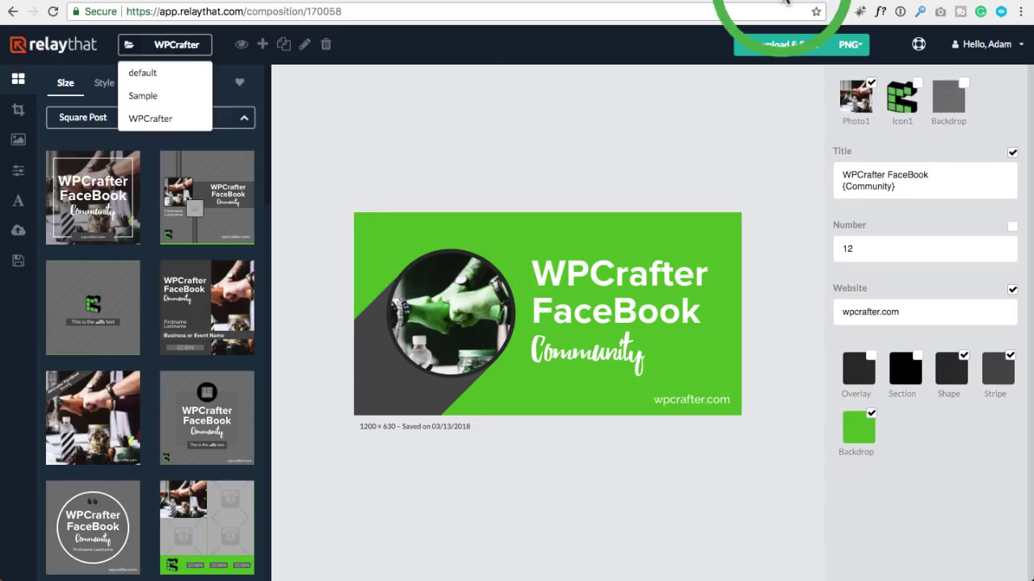
left_click(784, 2)
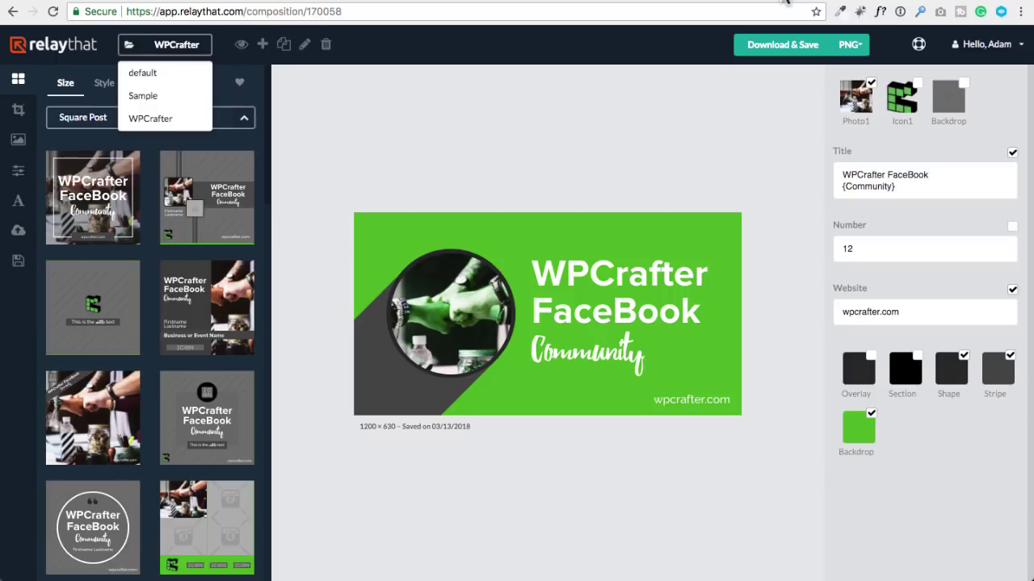
left_click(360, 128)
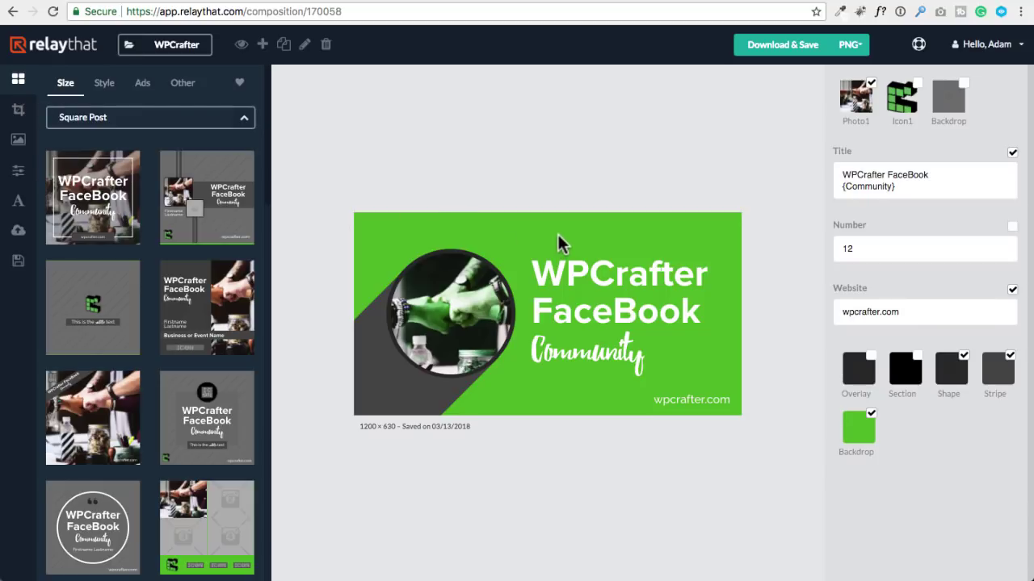
left_click(927, 181)
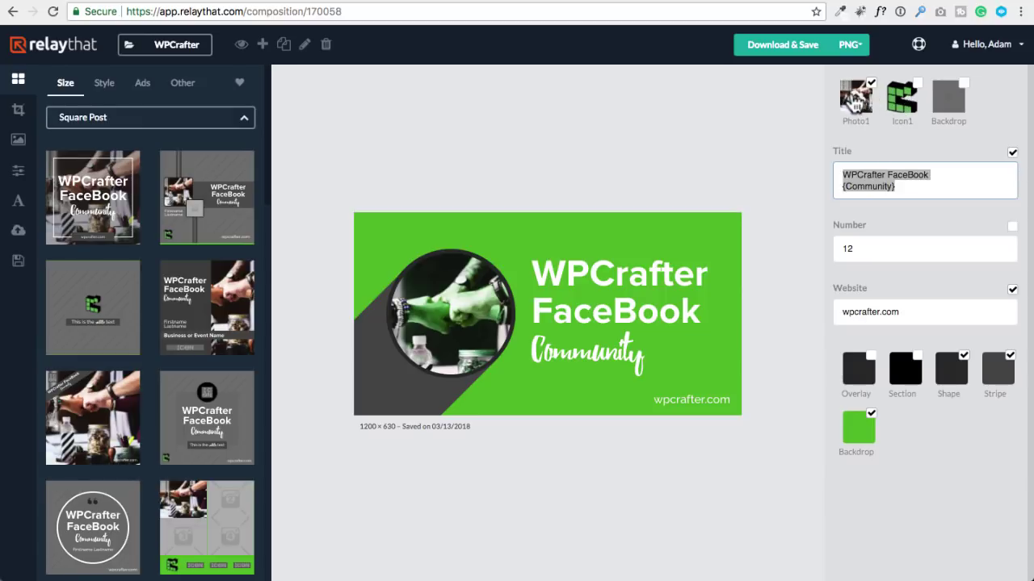
Step: Show the Wide Post layouts and browse the available design sizes, from square posts to covers and banners
left_click(66, 89)
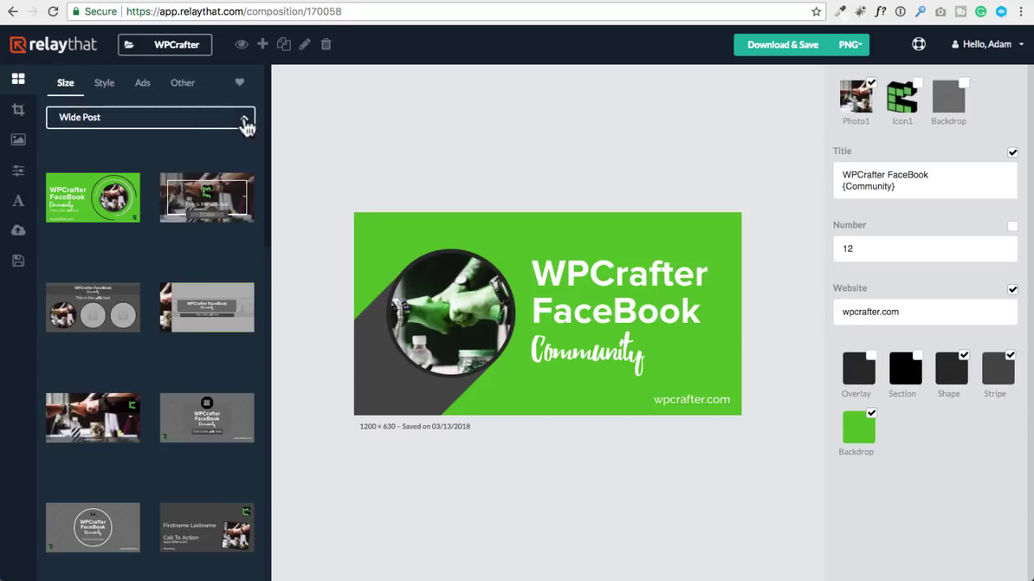
left_click(244, 119)
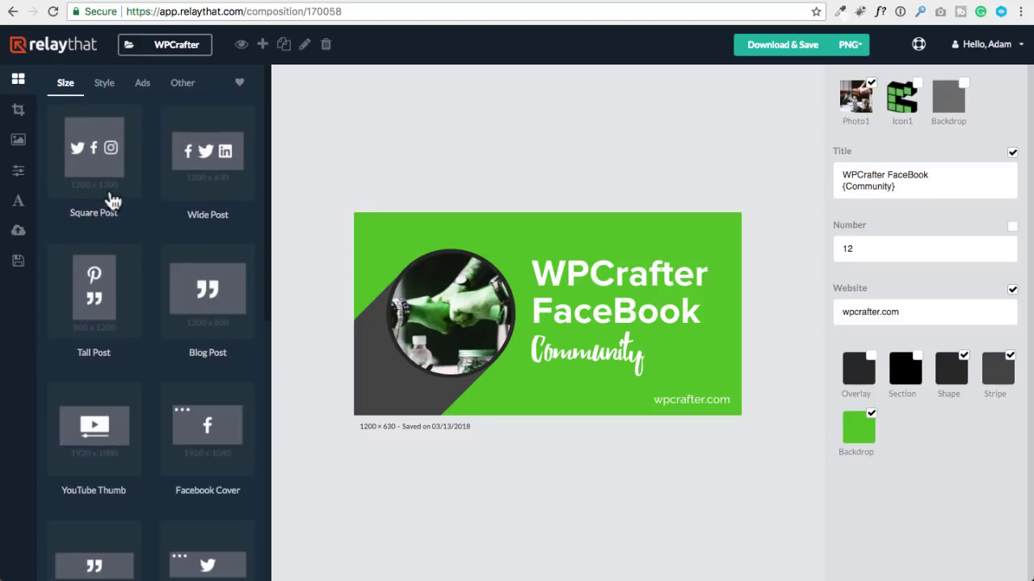
scroll(142, 325, "down", 3)
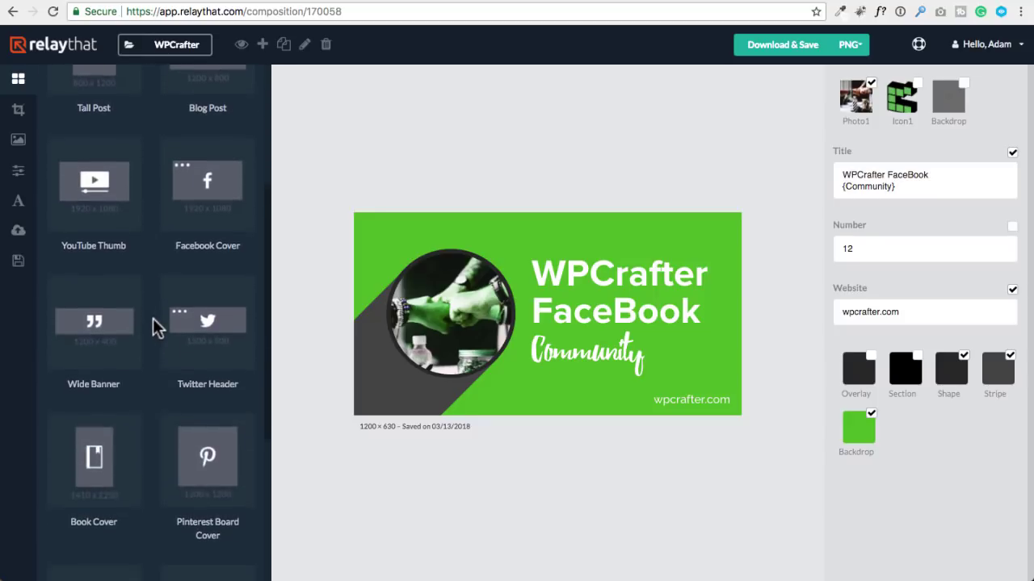
Step: Look through the remaining design sizes, the Style and Ads layout categories, and return to the size categories
scroll(153, 318, "down", 3)
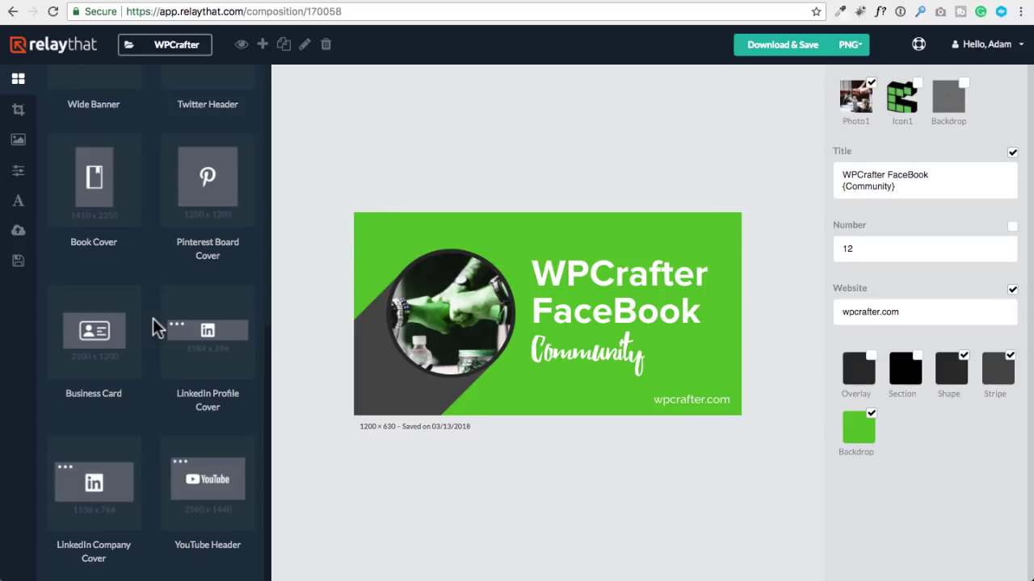
scroll(152, 318, "up", 4)
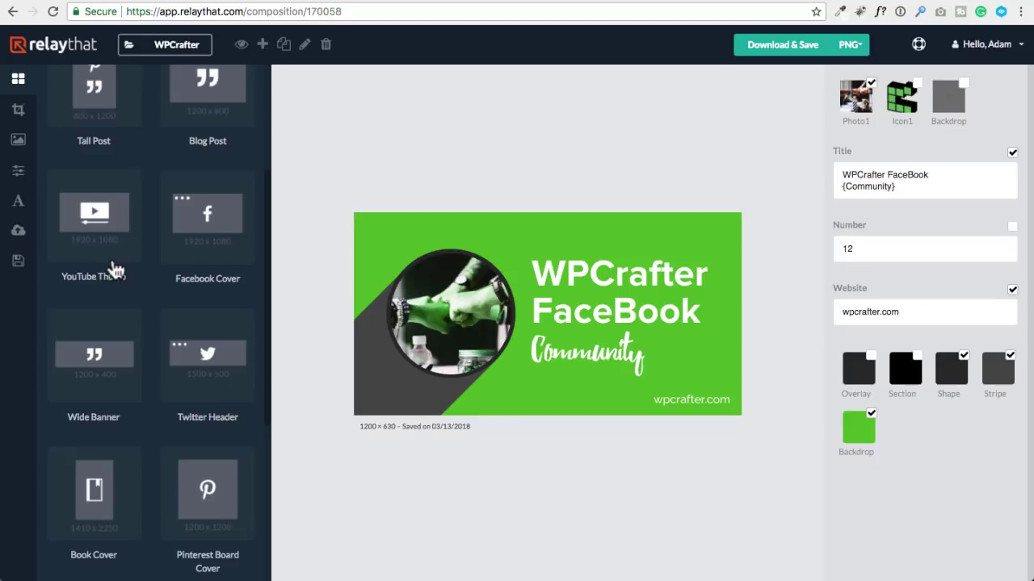
scroll(119, 271, "up", 1)
scroll(120, 271, "up", 2)
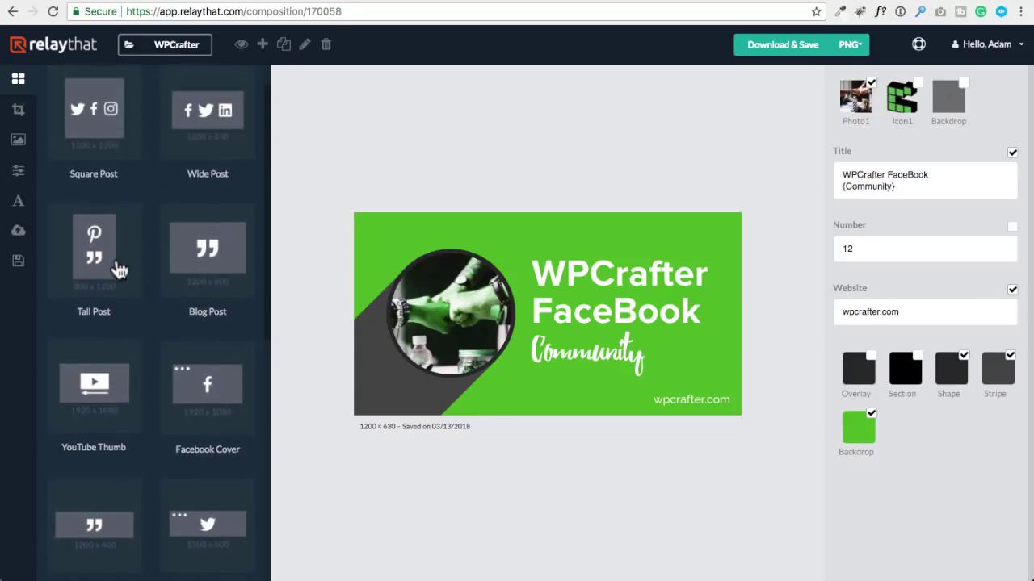
scroll(117, 271, "up", 1)
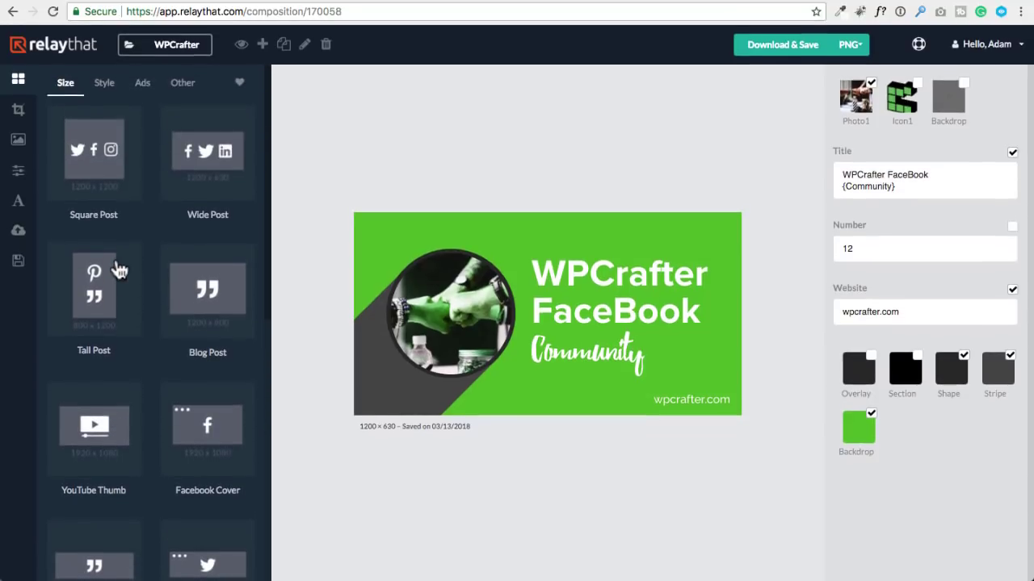
left_click(102, 84)
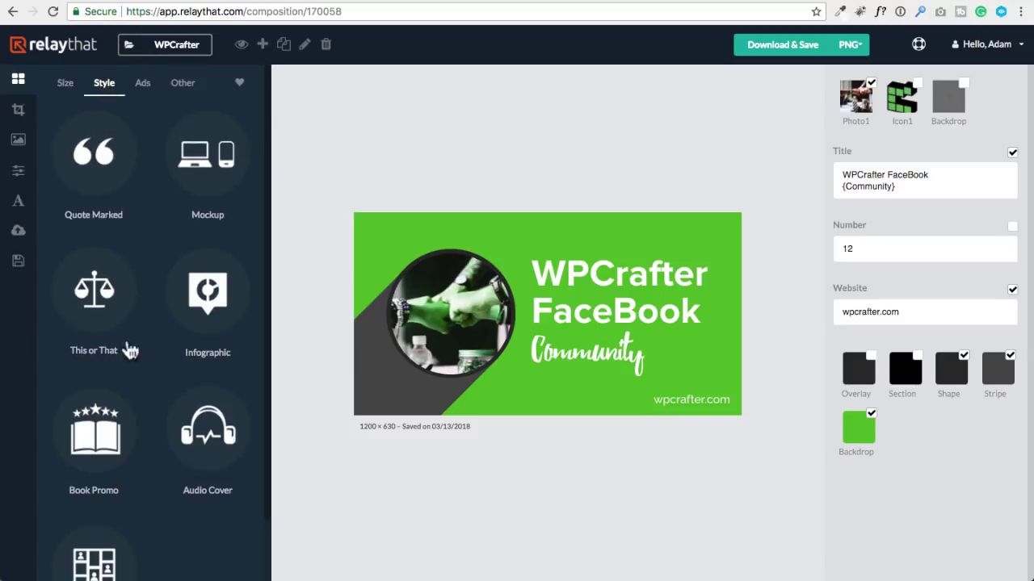
left_click(137, 85)
left_click(63, 86)
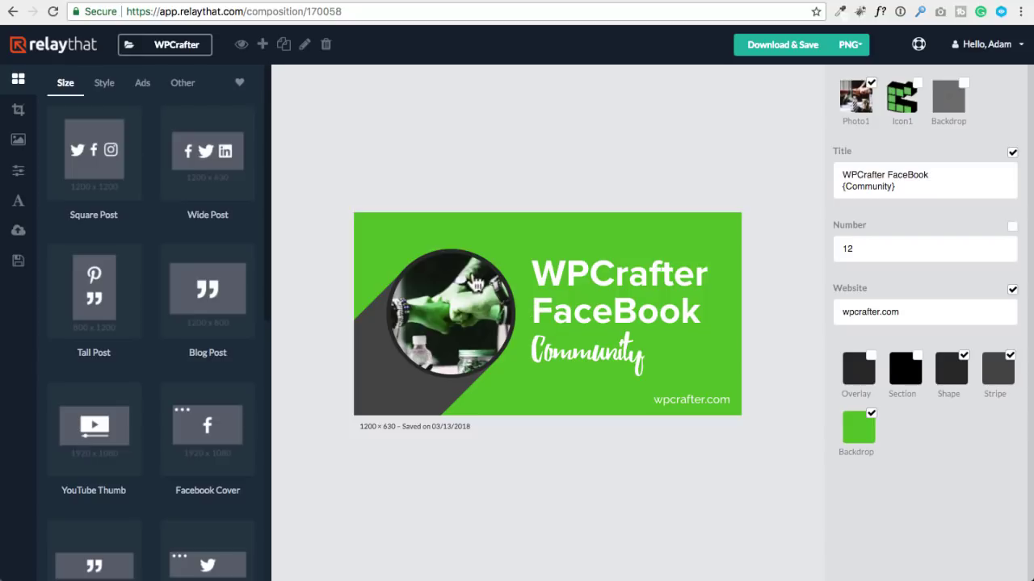
Step: Browse the Square Post layouts and apply the green one with the larger circular photo, concentric rings and website address
left_click(116, 165)
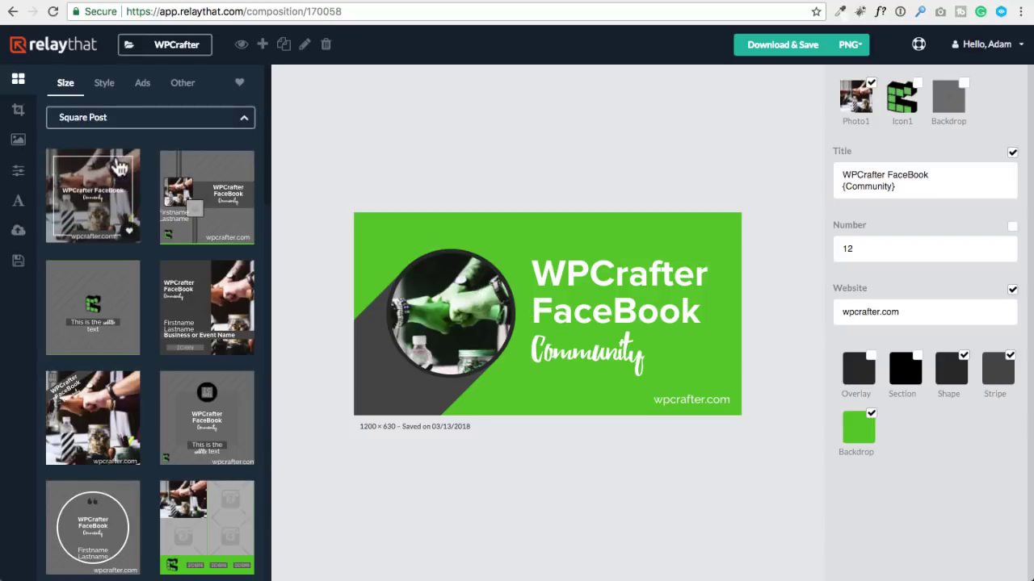
scroll(161, 335, "down", 4)
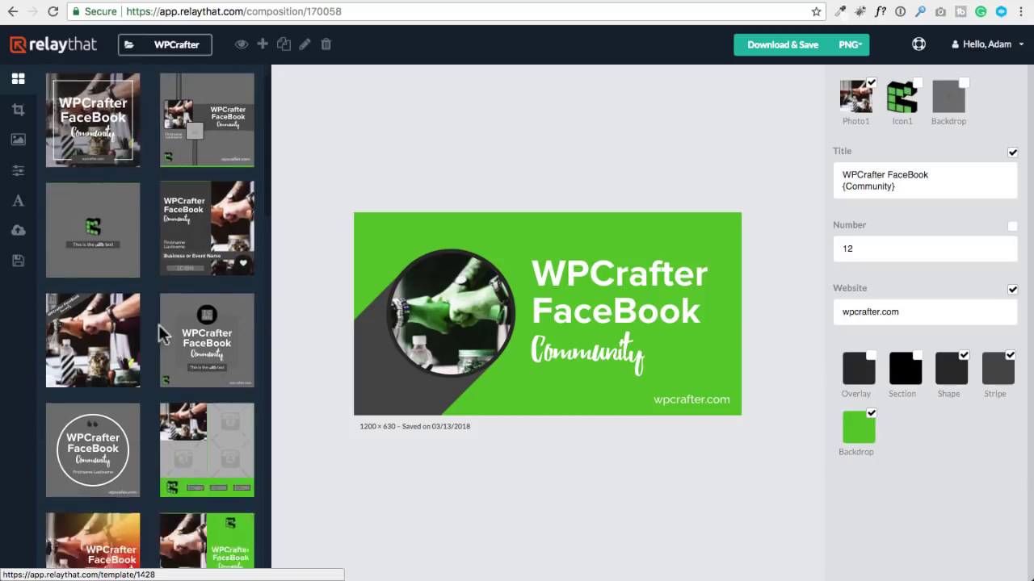
scroll(151, 242, "down", 6)
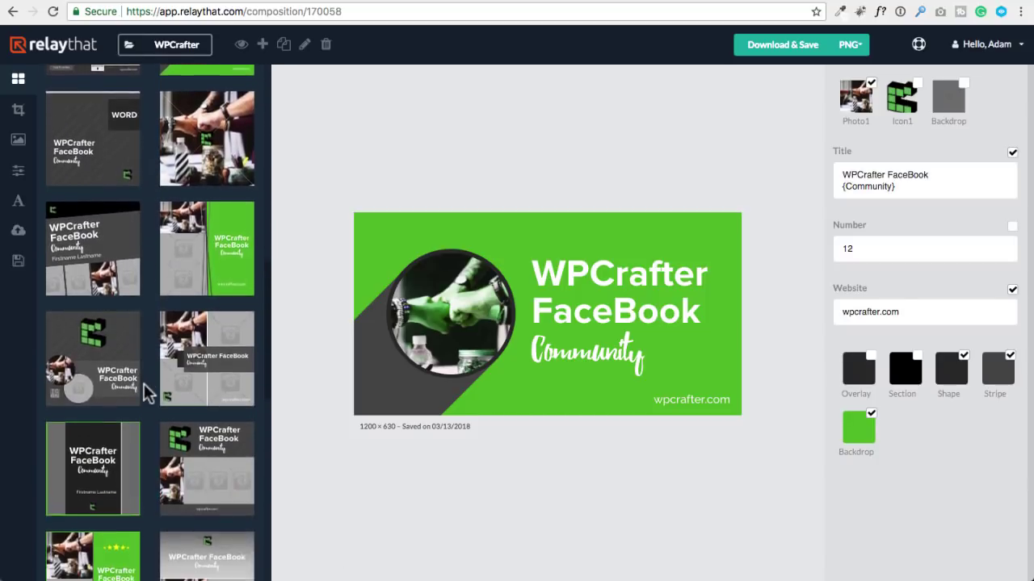
scroll(149, 384, "up", 10)
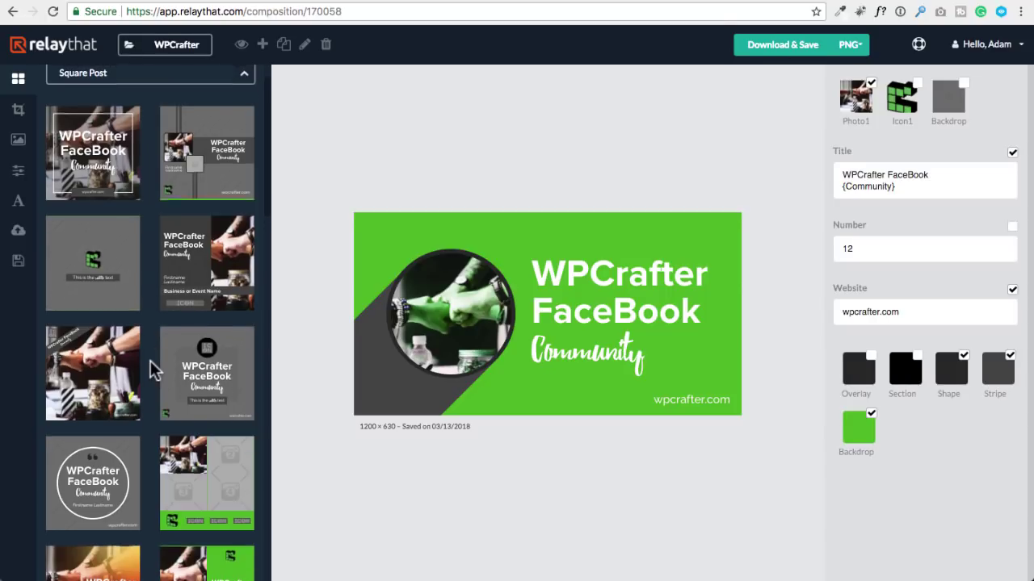
scroll(150, 361, "up", 1)
scroll(150, 361, "down", 5)
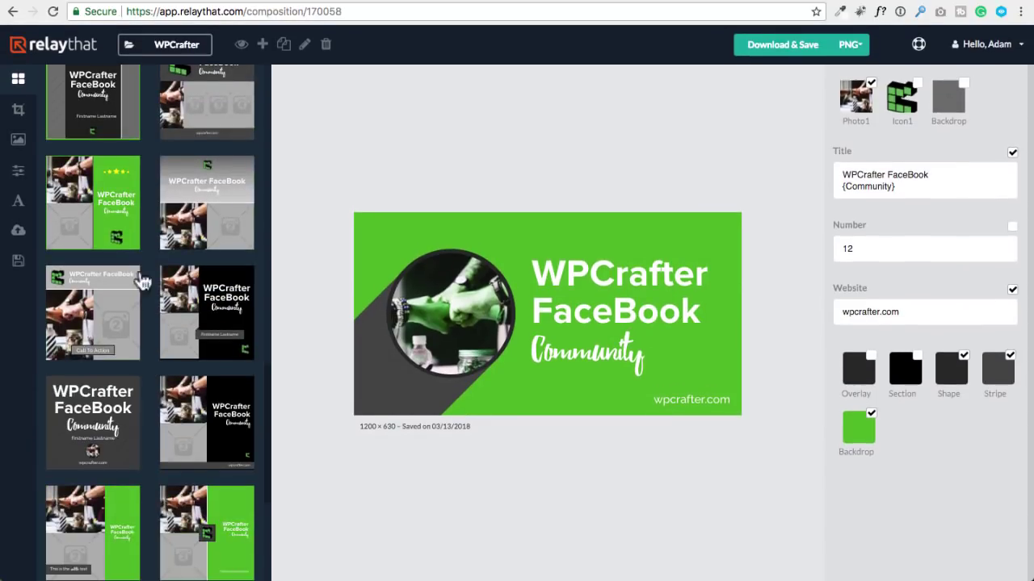
scroll(150, 351, "down", 4)
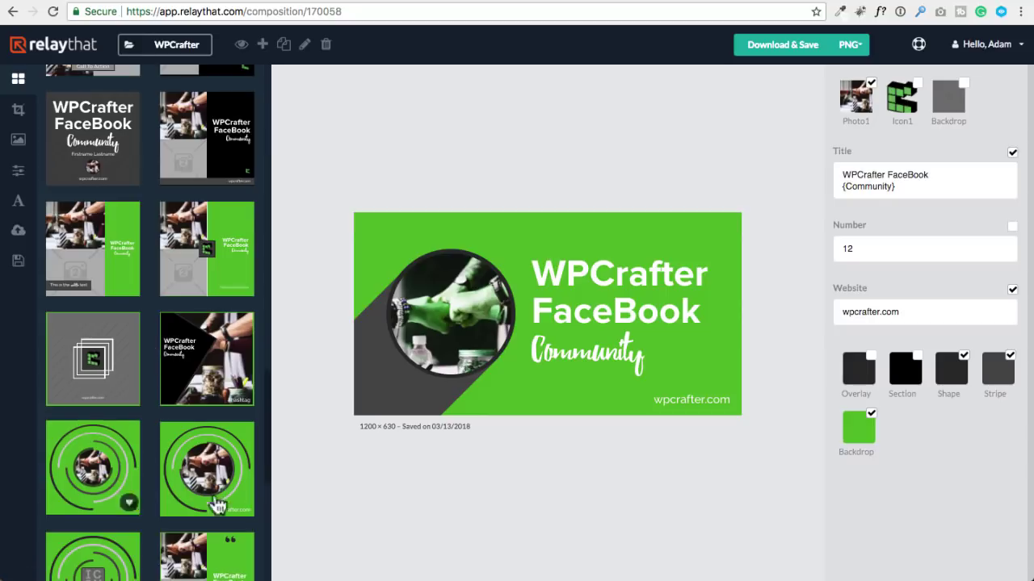
left_click(208, 470)
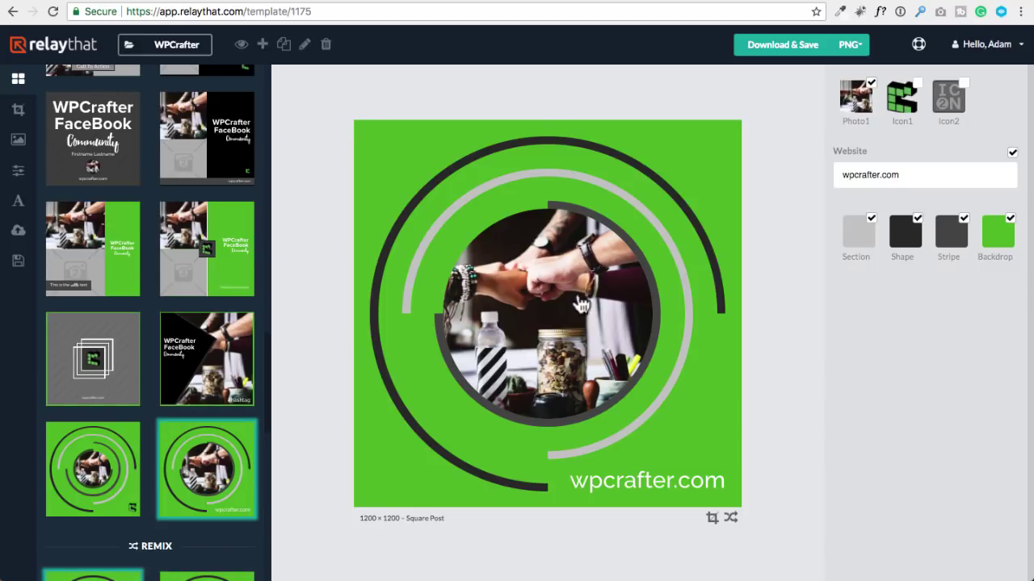
Step: Apply the Square Post layout with a four-photo grid above a green strip of four icons
scroll(143, 251, "down", 5)
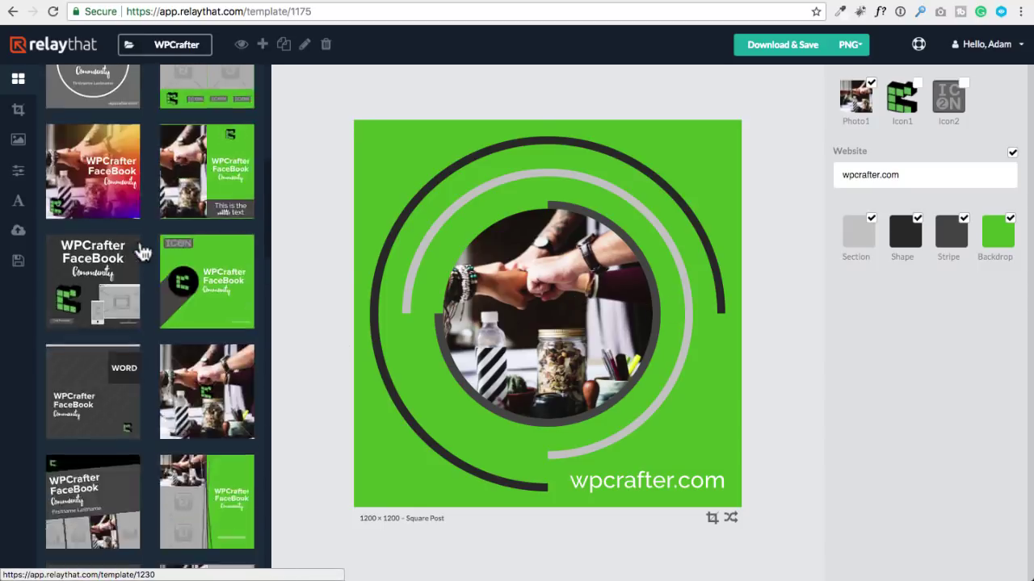
scroll(143, 251, "up", 5)
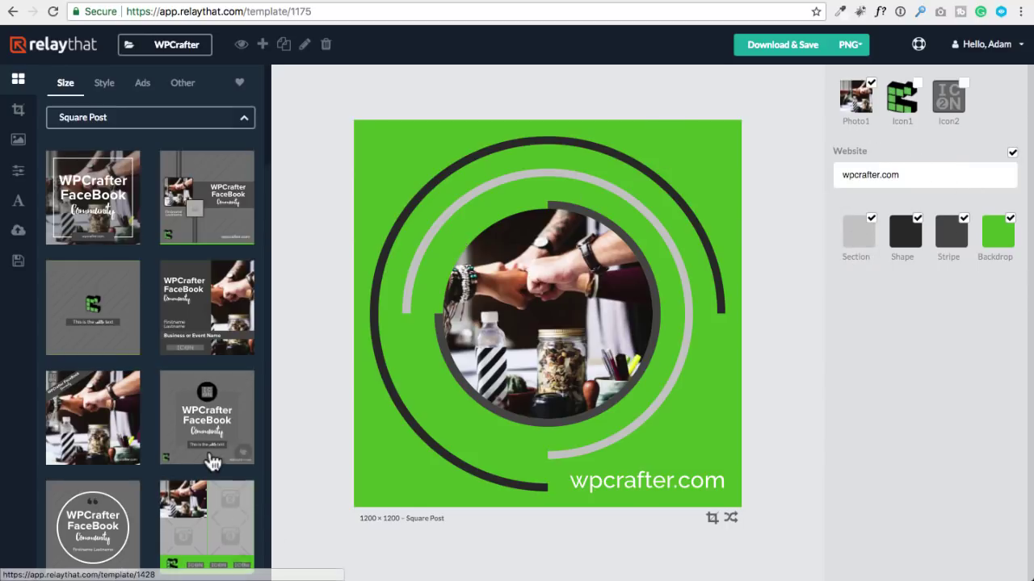
scroll(214, 464, "down", 4)
left_click(202, 185)
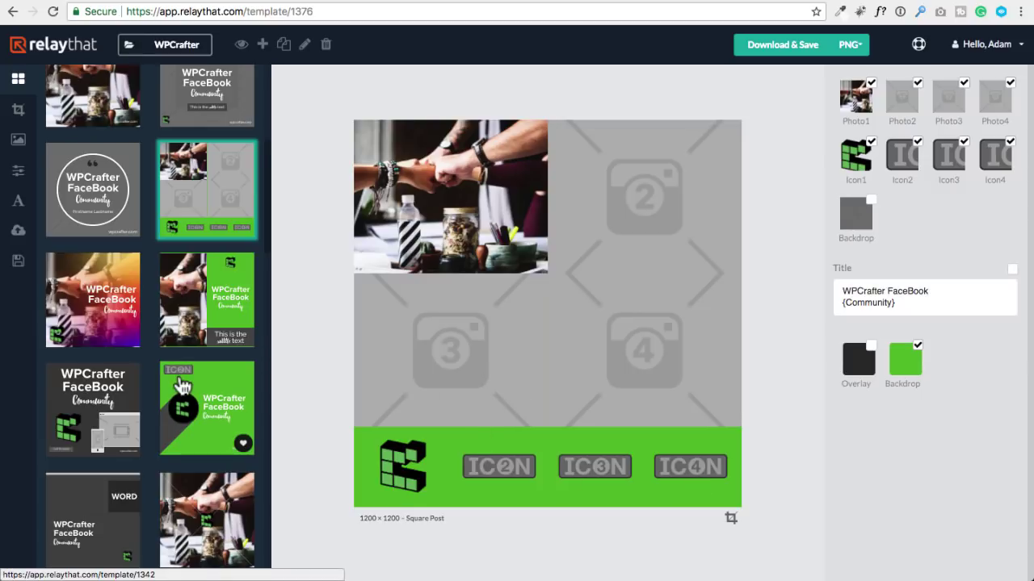
Step: Apply the Square Post layout with two stacked photos beside a green section with gold stars, title and icon
scroll(202, 411, "down", 3)
scroll(184, 388, "down", 3)
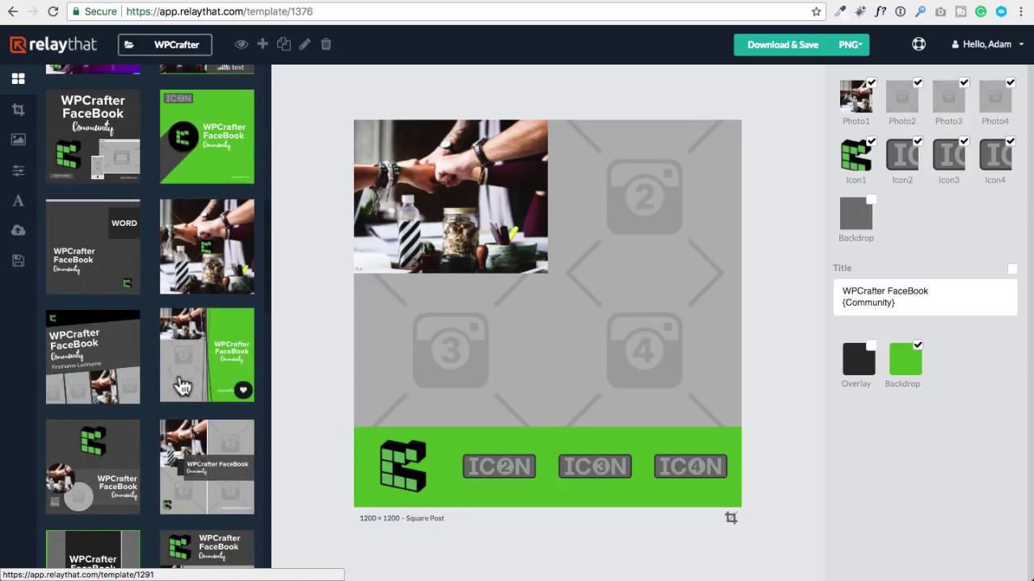
scroll(181, 388, "down", 7)
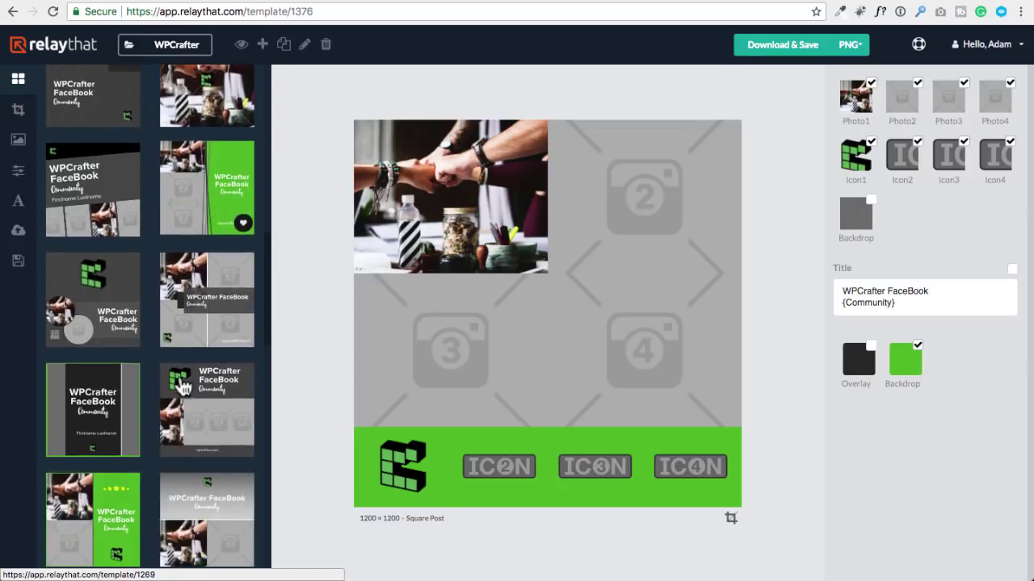
left_click(117, 331)
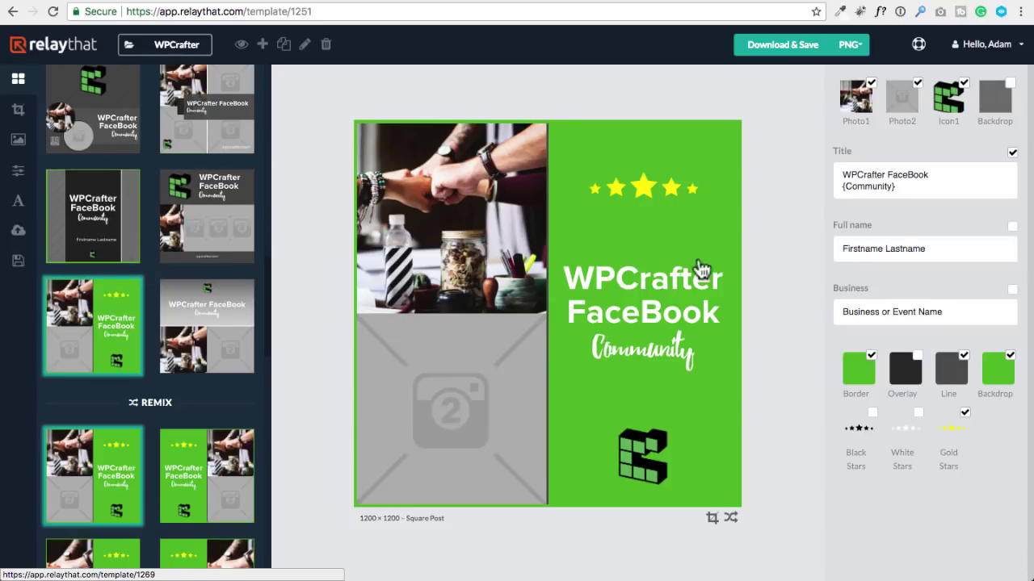
Step: Browse the Quote Marked style layouts and apply the 1584 × 396 LinkedIn Profile Cover with the green title box at the upper edge
scroll(154, 387, "down", 5)
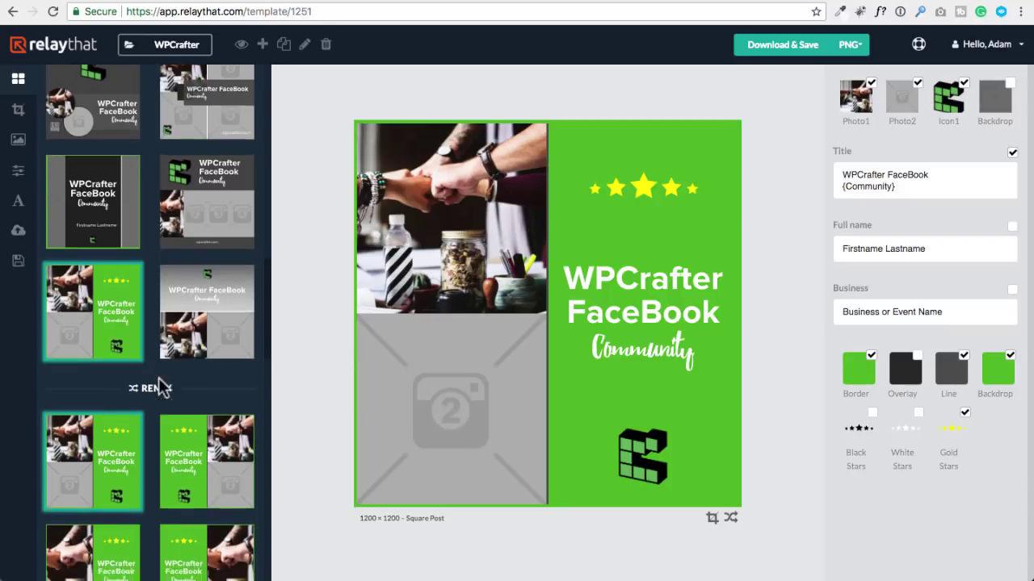
scroll(159, 386, "down", 7)
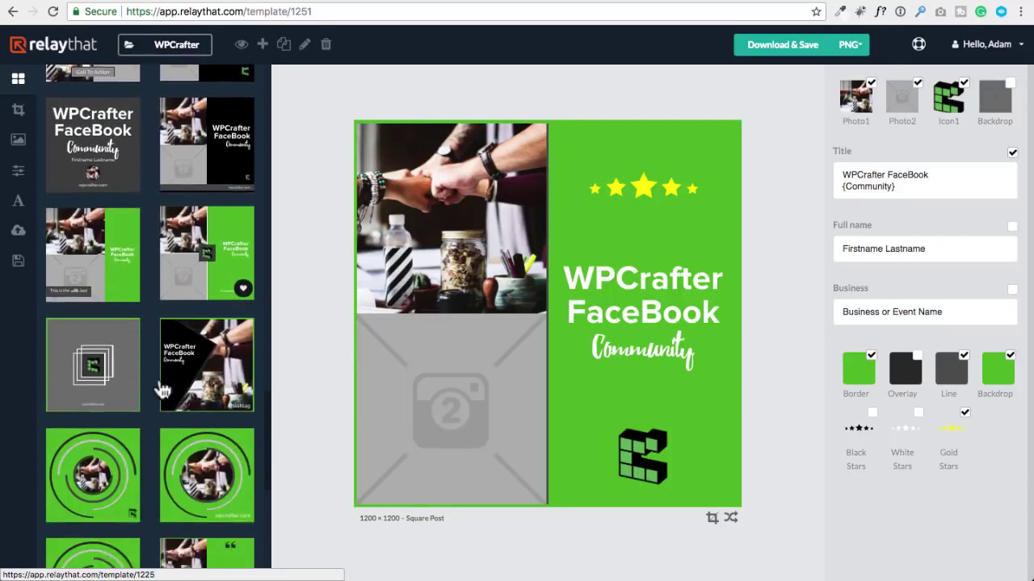
scroll(162, 390, "up", 12)
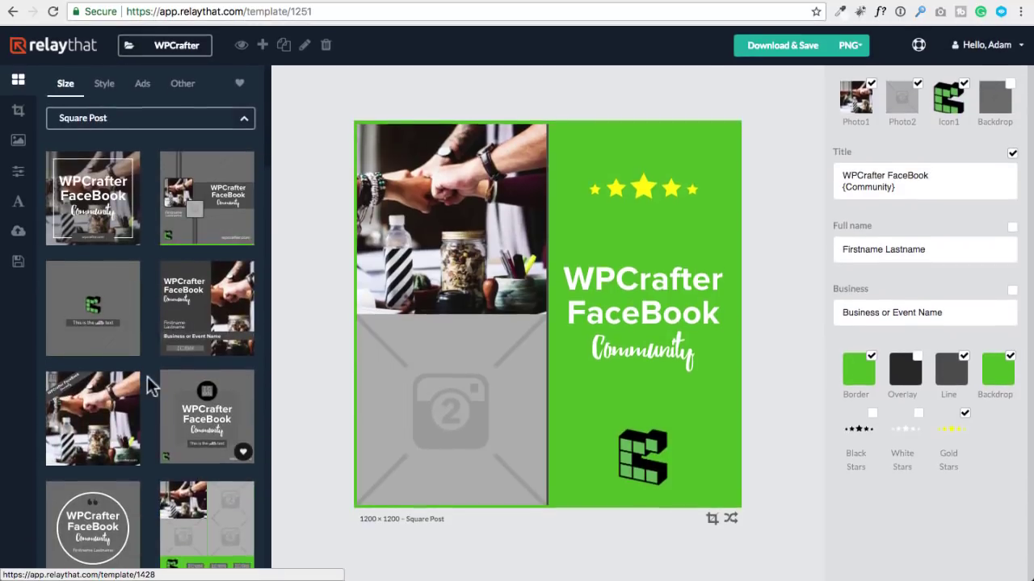
left_click(98, 84)
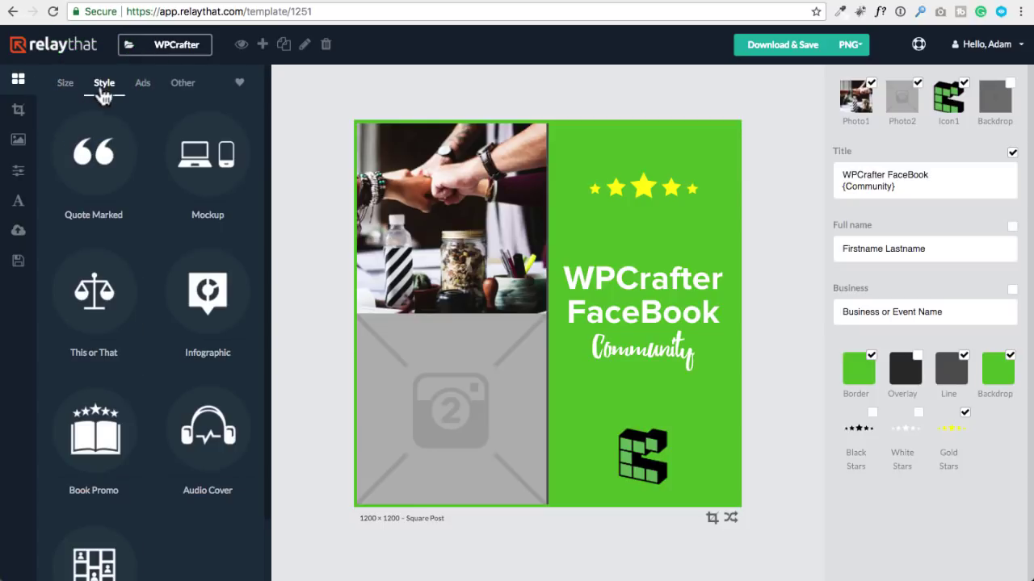
left_click(117, 165)
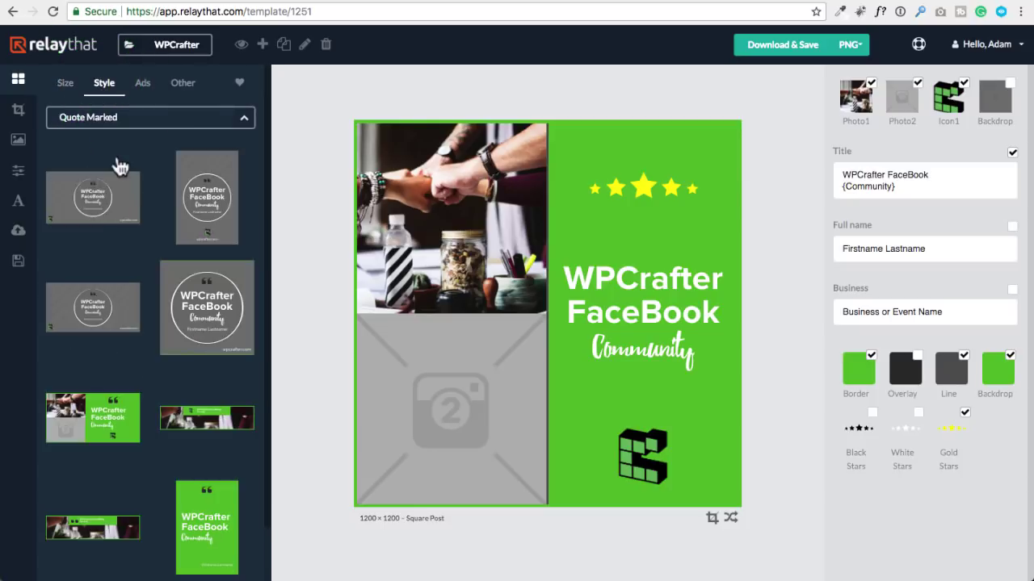
scroll(133, 250, "down", 1)
scroll(129, 267, "down", 1)
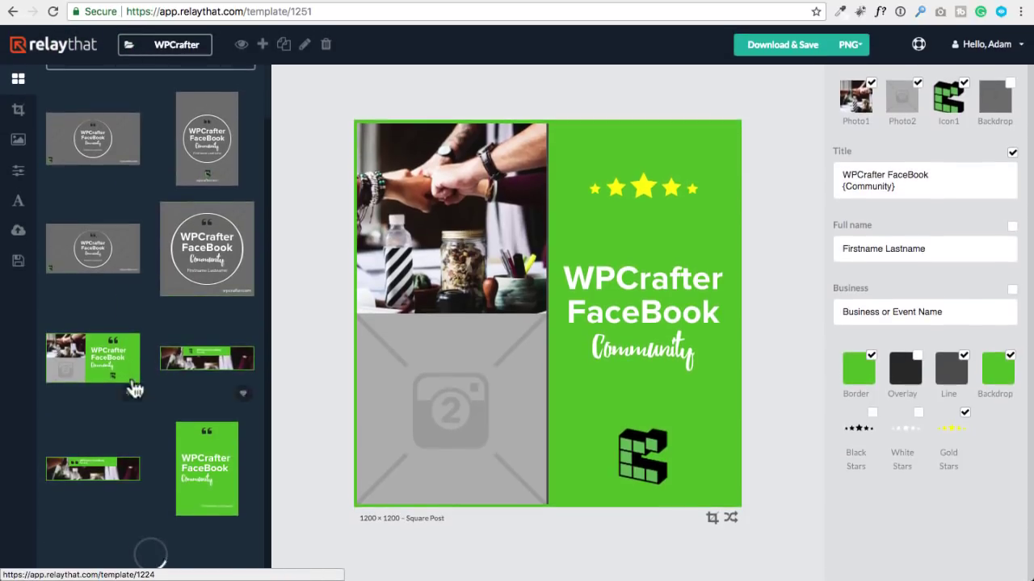
left_click(202, 359)
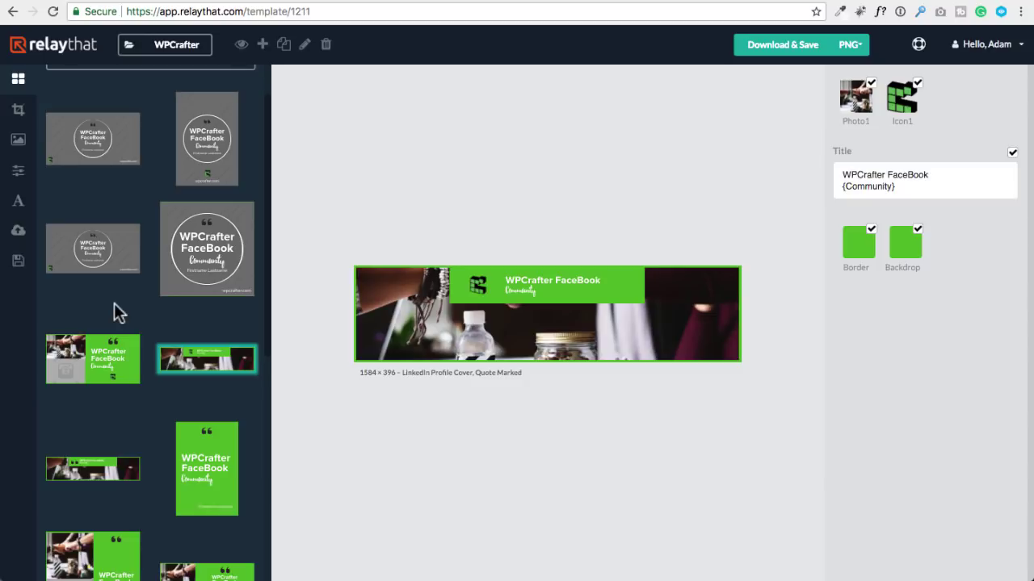
Step: Check the resize and remix options for this layout, and compare the image library with the icon library
left_click(17, 113)
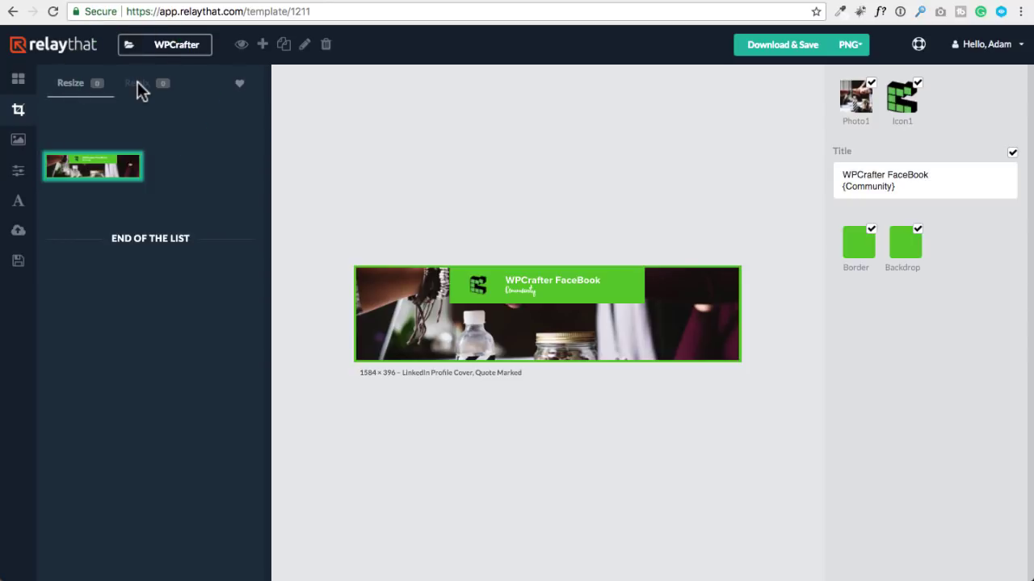
left_click(18, 141)
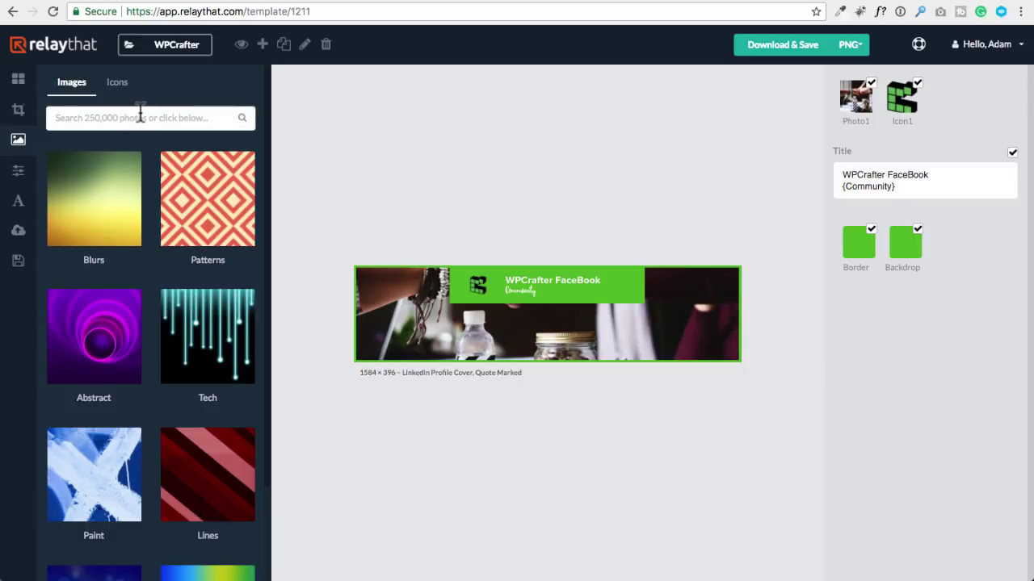
left_click(120, 84)
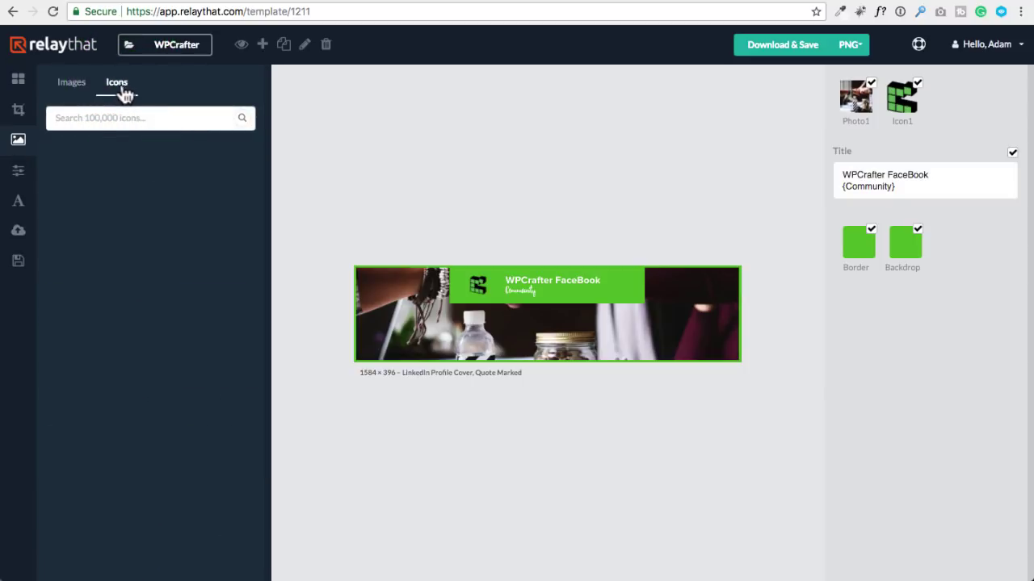
left_click(72, 88)
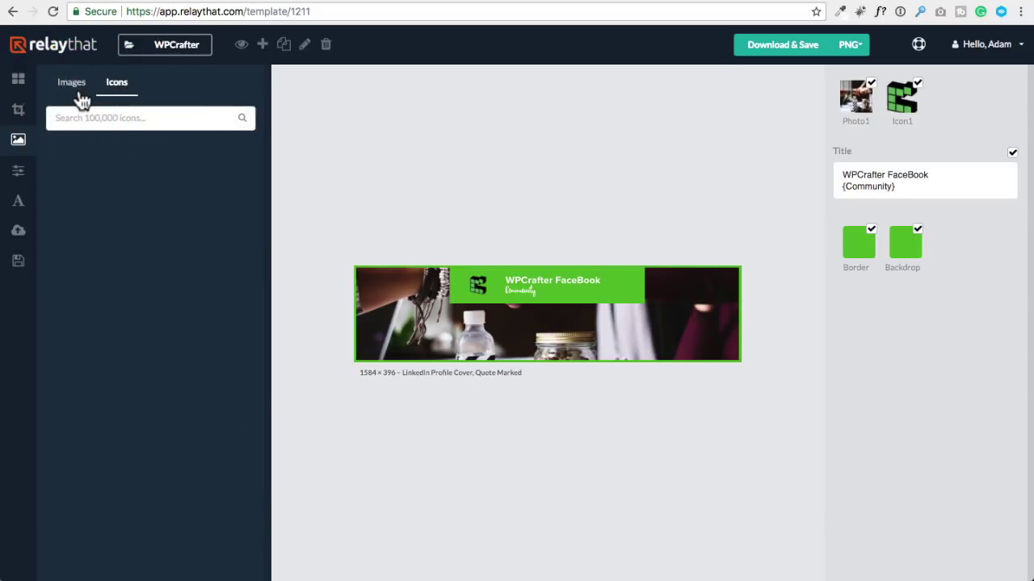
left_click(80, 90)
left_click(113, 89)
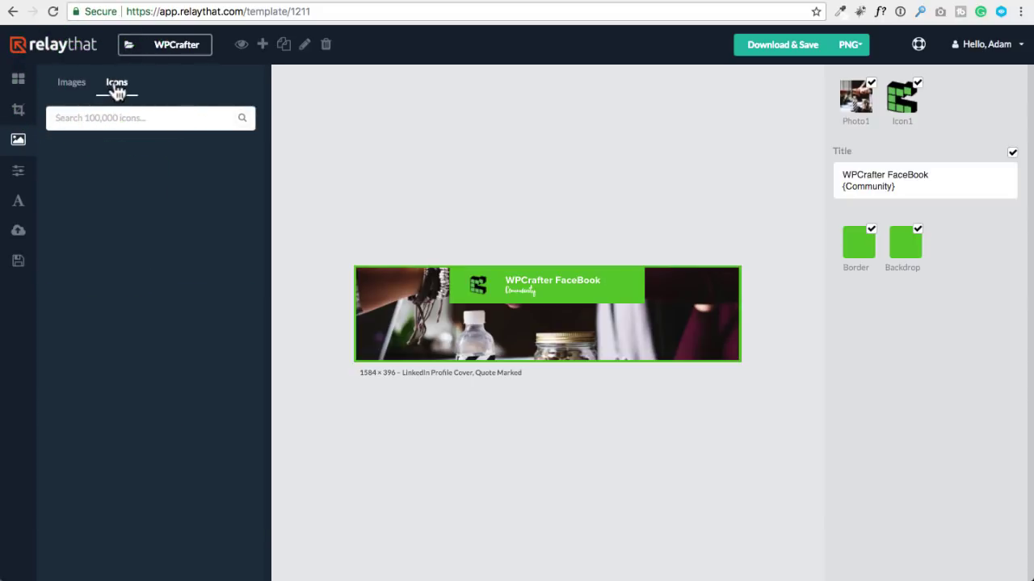
left_click(74, 84)
left_click(116, 87)
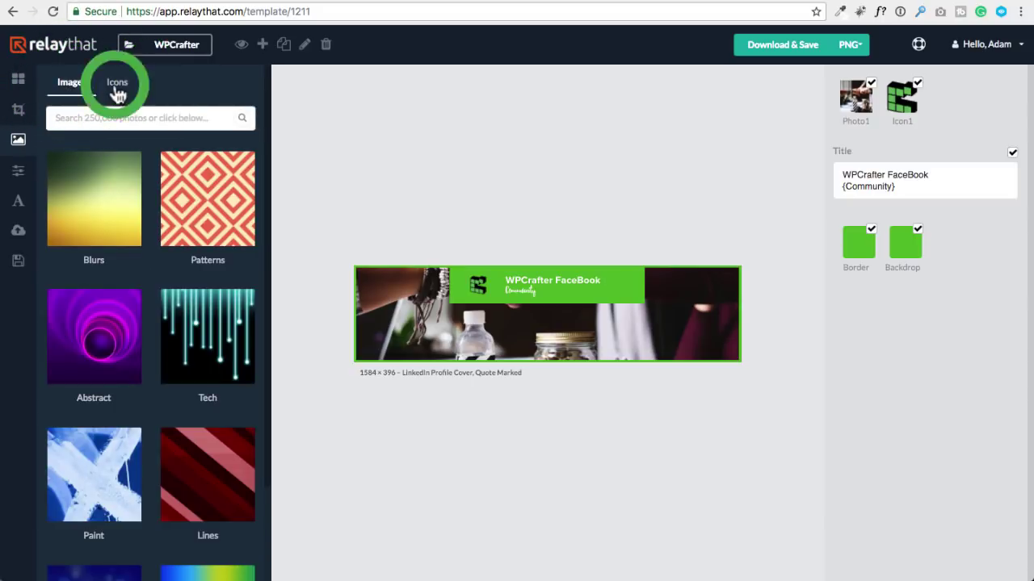
left_click(79, 88)
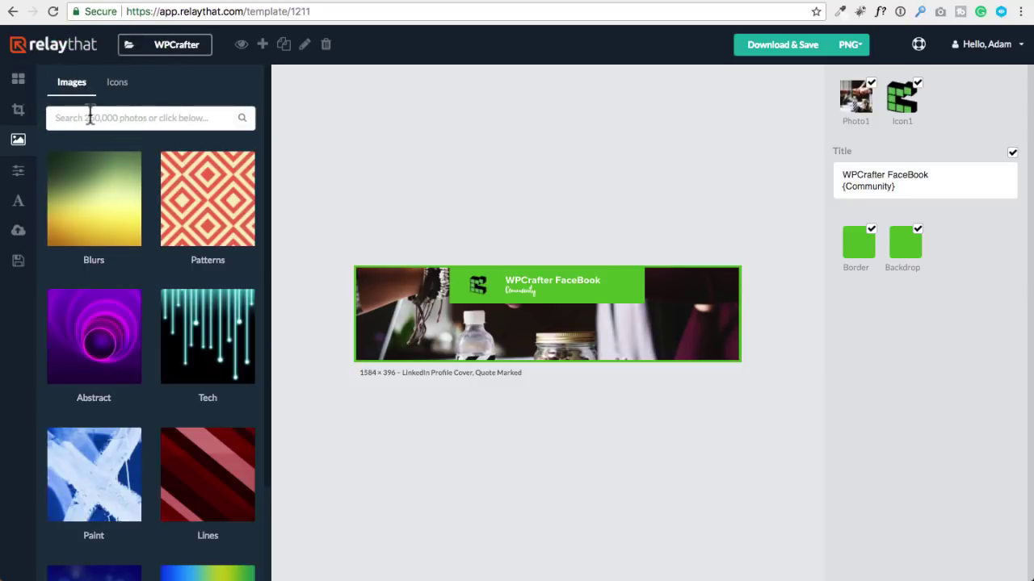
Step: Search the photo library for "people"
left_click(91, 118)
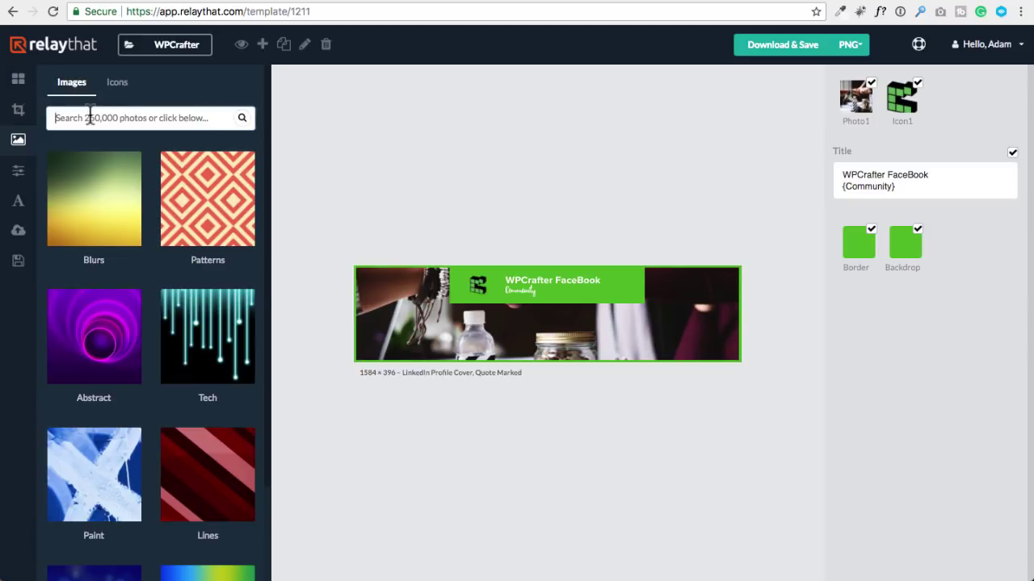
type("people")
key("Return")
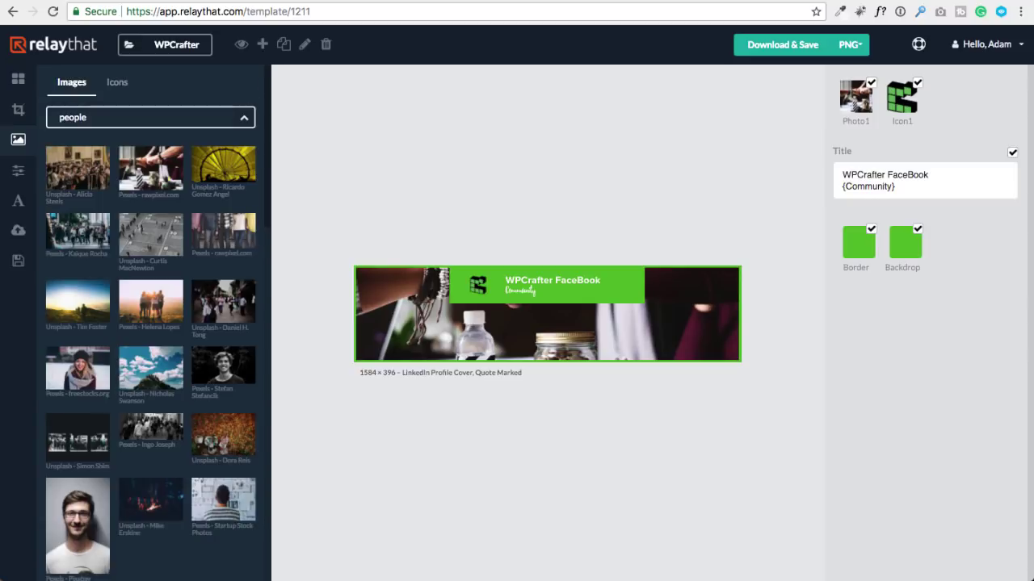
Step: Replace the LinkedIn cover's photo with the picture of four people embracing at sunset from the "people" results
left_click(155, 305)
left_click_drag(156, 304, 427, 330)
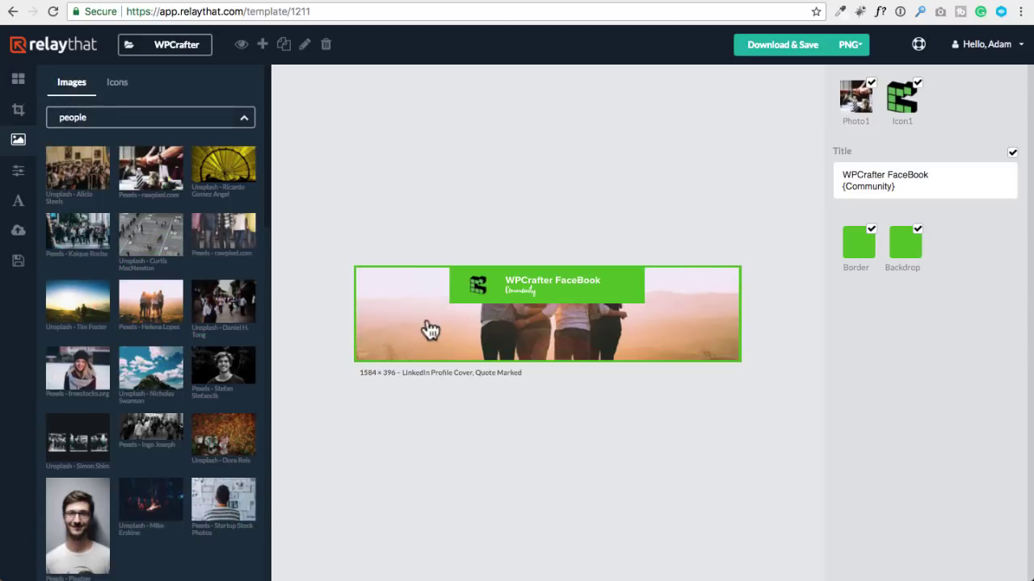
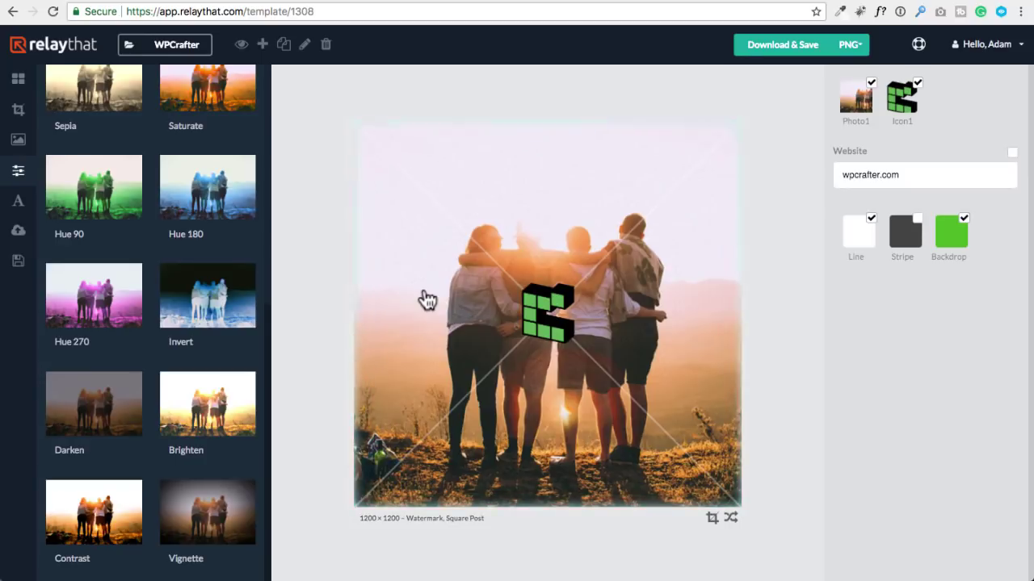
Step: Browse the photo filters and try Hue 90 and Contrast on the Watermark Square Post's group photo
scroll(115, 208, "up", 5)
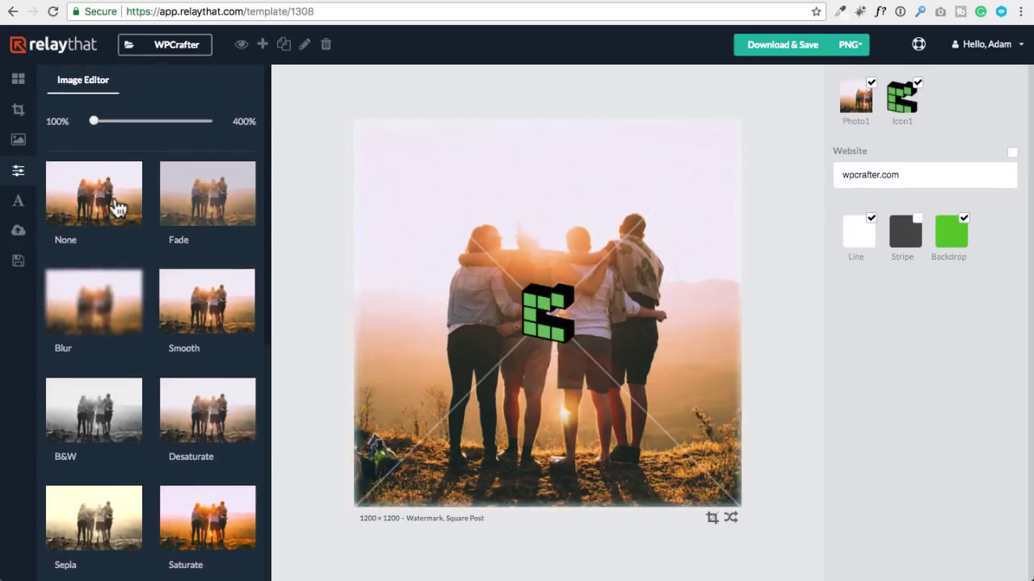
left_click(118, 208)
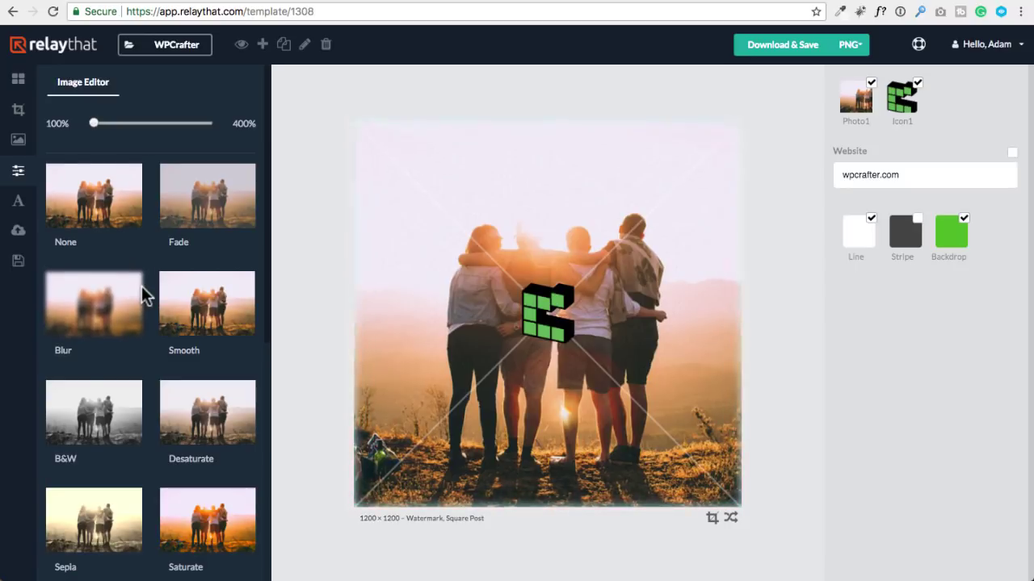
scroll(142, 286, "down", 1)
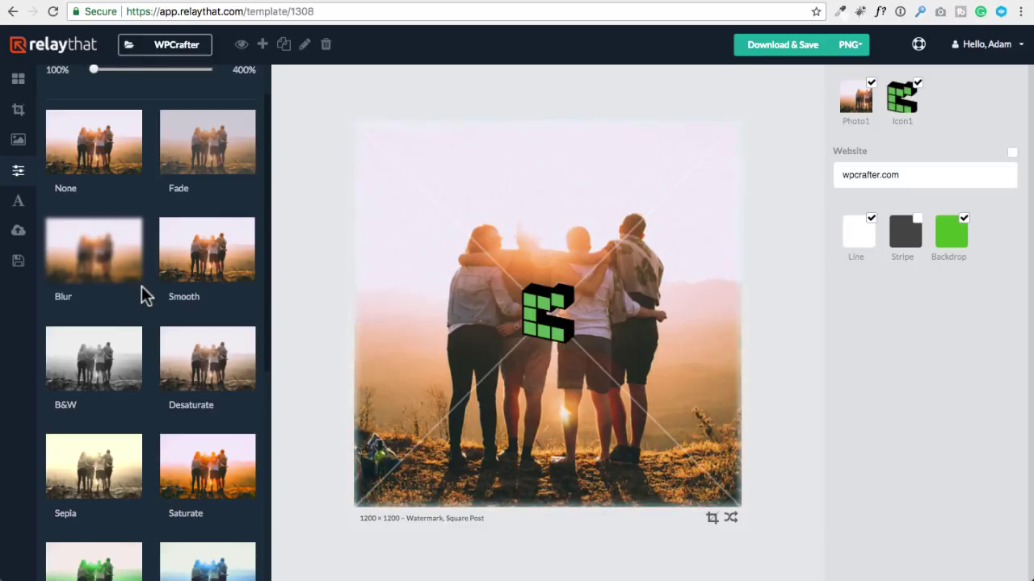
scroll(142, 286, "down", 3)
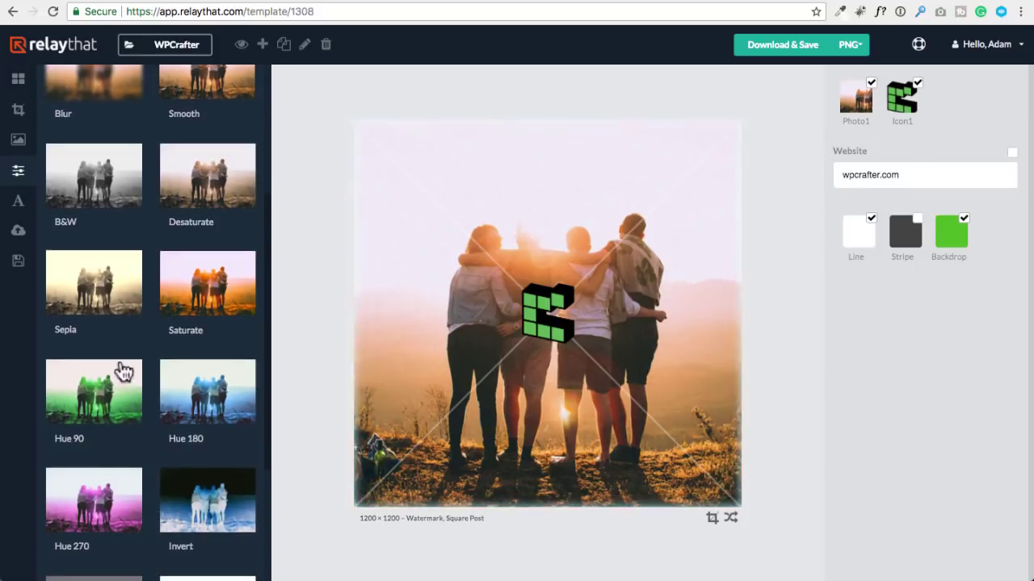
left_click(93, 404)
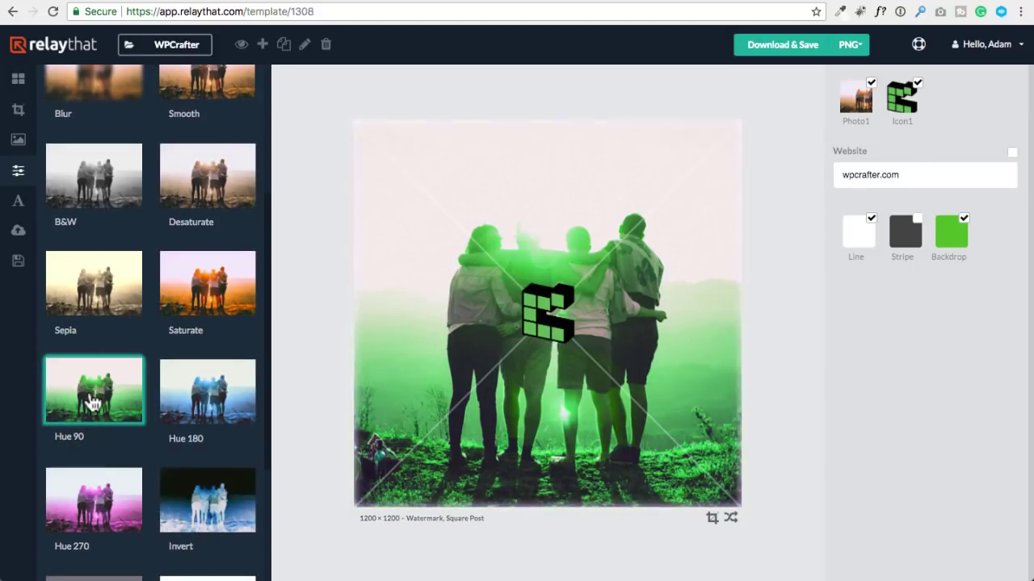
scroll(132, 355, "down", 3)
scroll(149, 347, "down", 1)
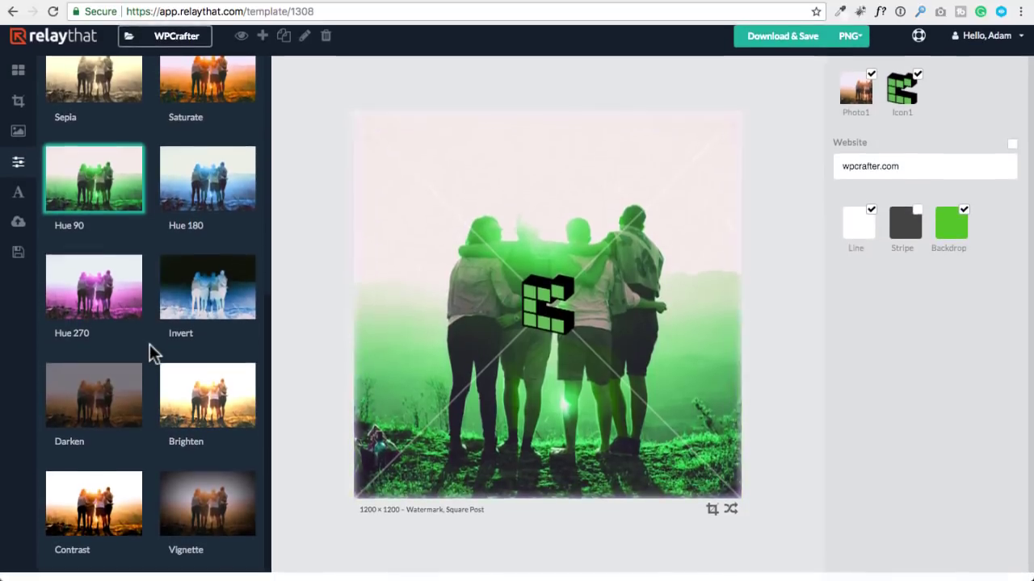
left_click(95, 502)
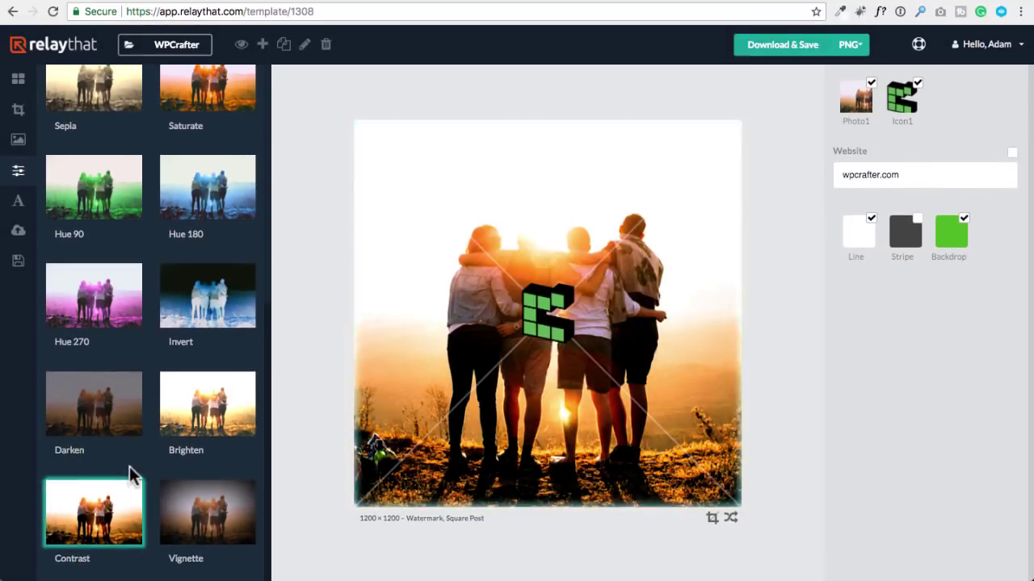
Step: Try the Saturate filter on the group photo, then apply Desaturate instead
scroll(131, 477, "up", 5)
left_click(194, 404)
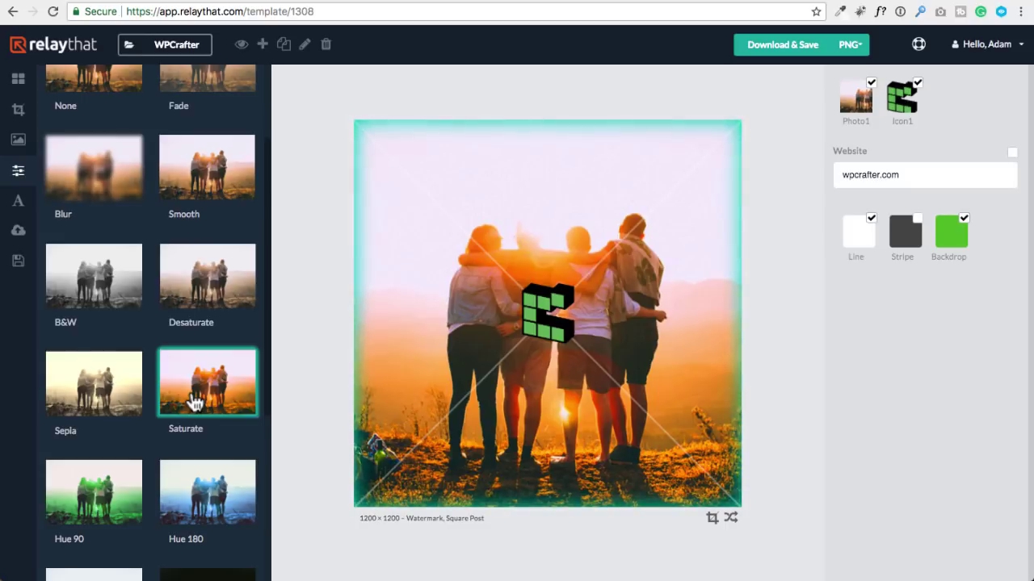
scroll(194, 401, "up", 2)
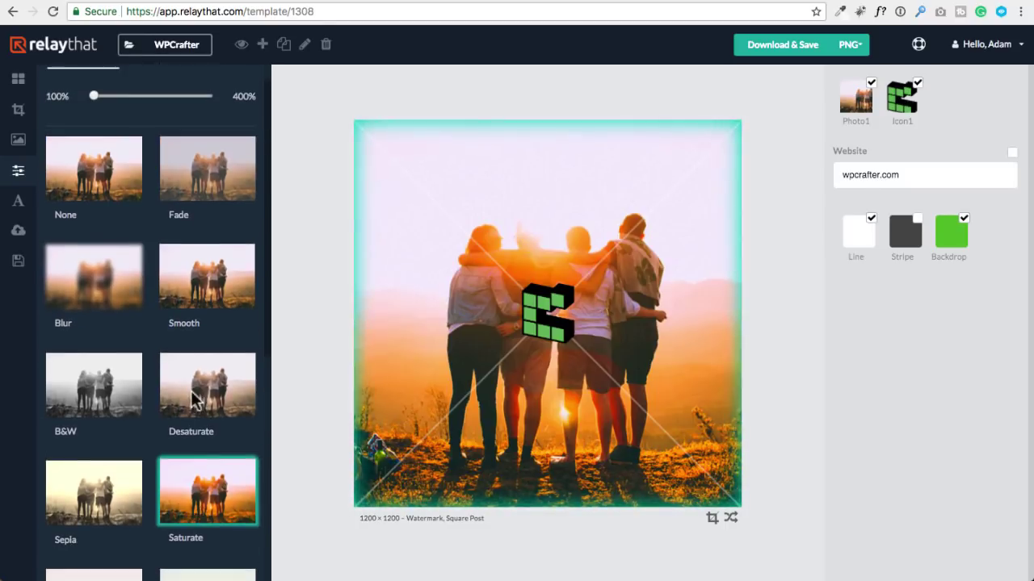
left_click(230, 404)
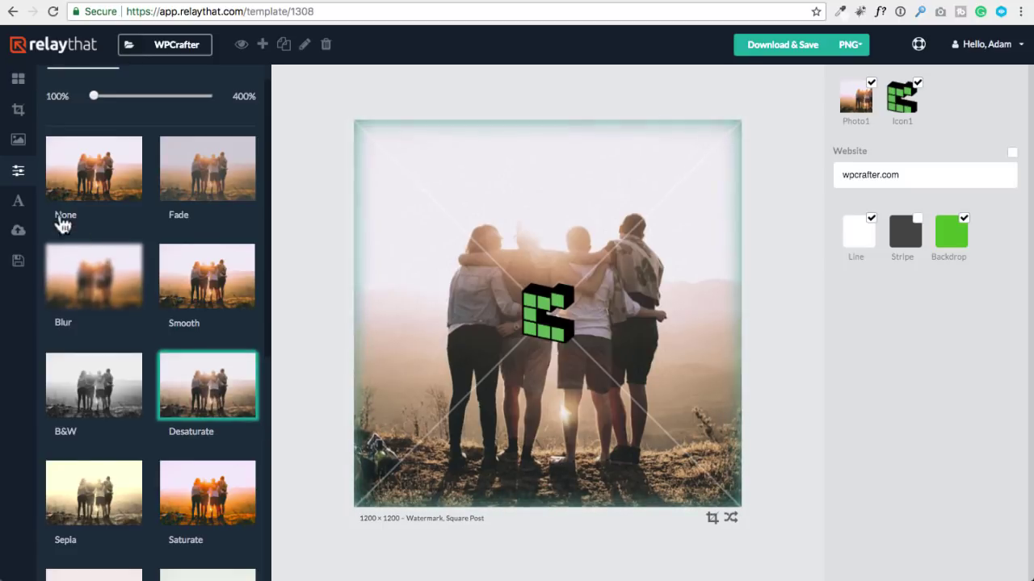
Step: Apply the Square Post layout with the title inside a thin white frame over the darkened group photo
left_click(20, 204)
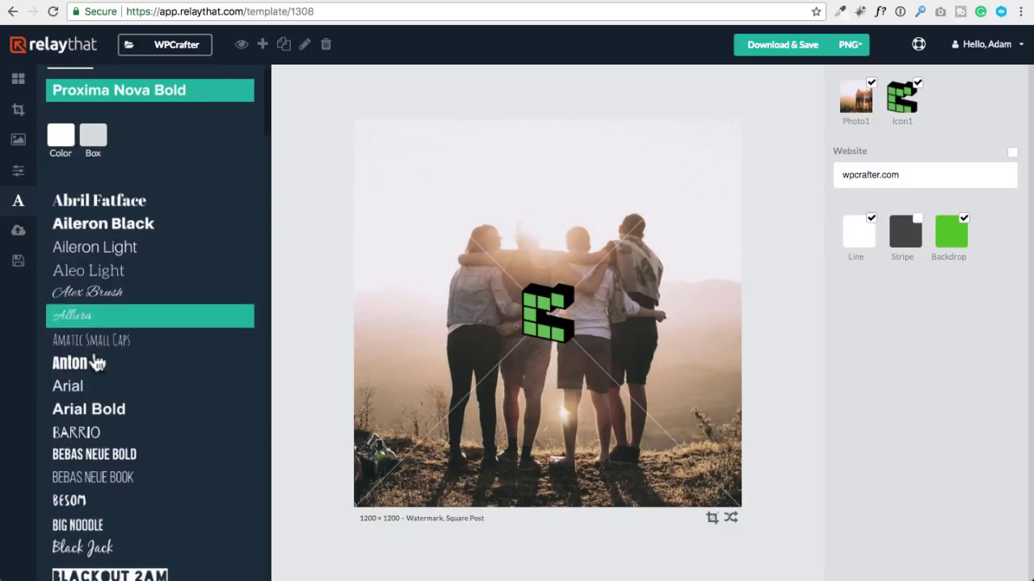
left_click(18, 78)
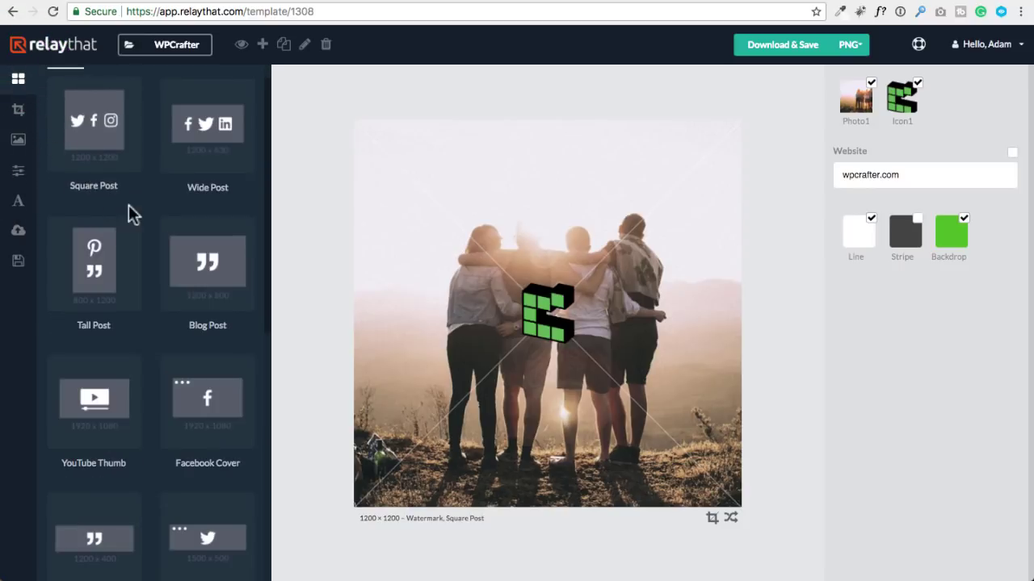
left_click(110, 120)
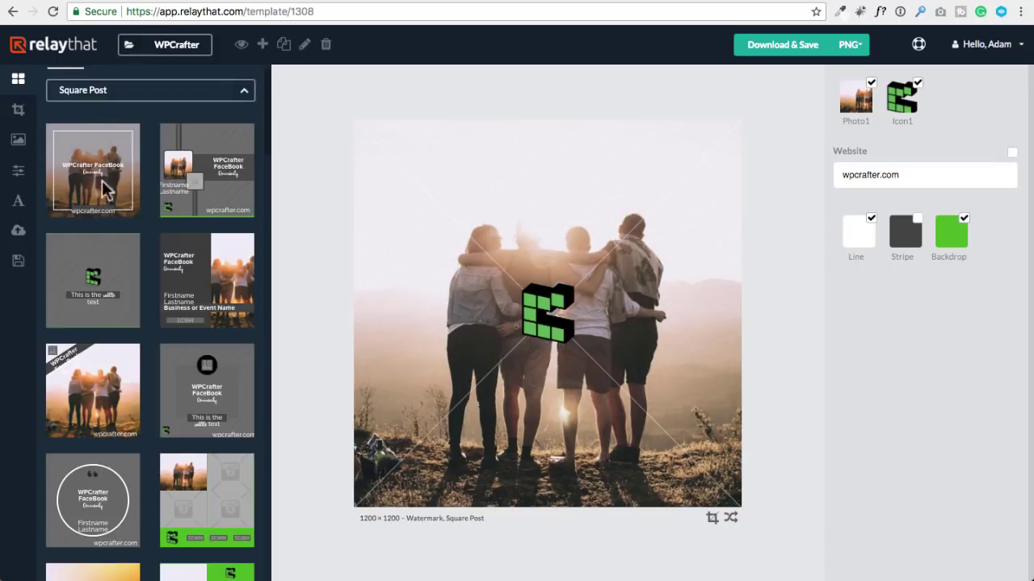
left_click(90, 170)
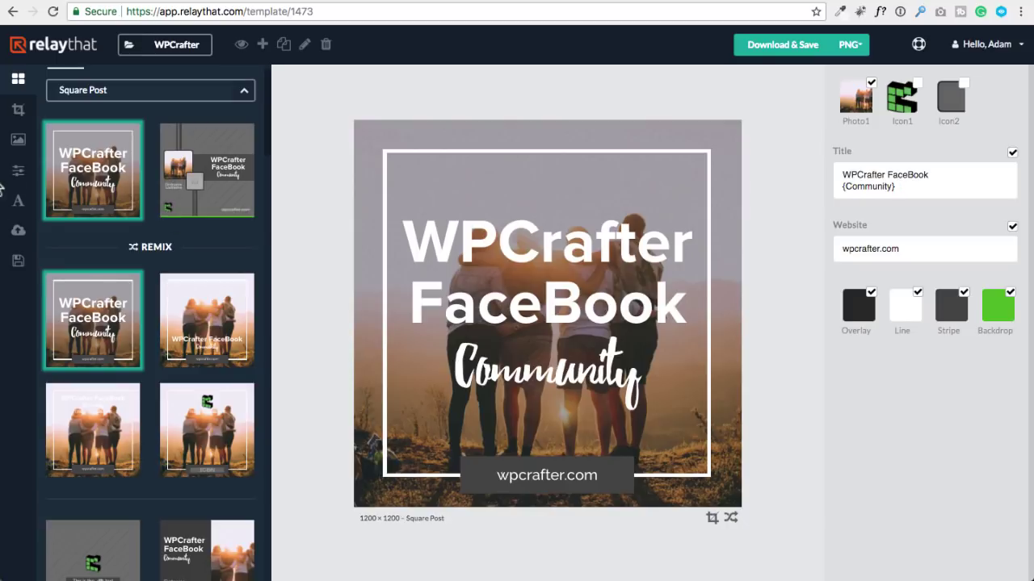
Step: Set the highlight font, used for the bracketed word Community in the title, to EDO
left_click(17, 202)
scroll(127, 129, "up", 1)
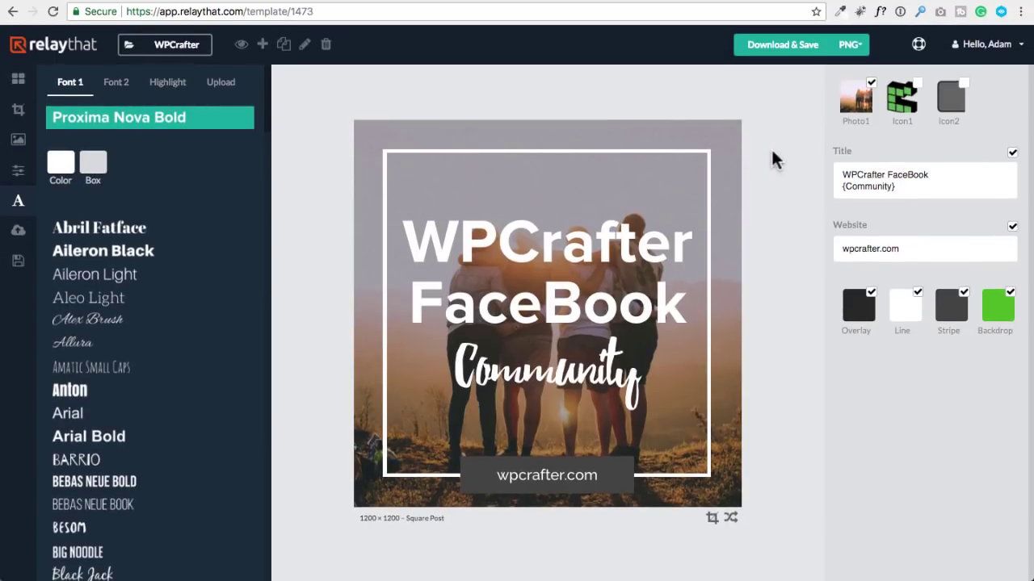
left_click_drag(840, 174, 933, 192)
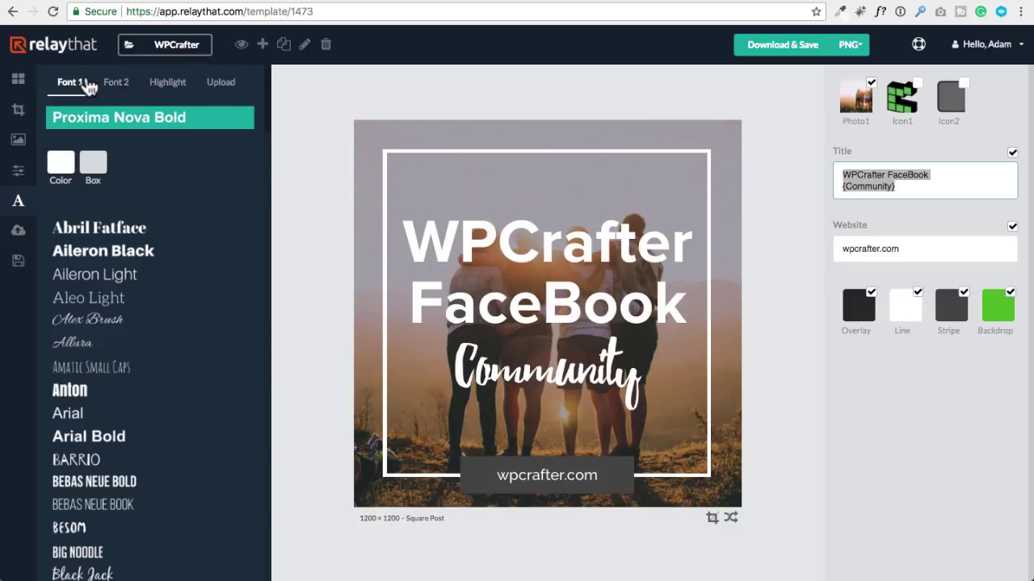
left_click(161, 94)
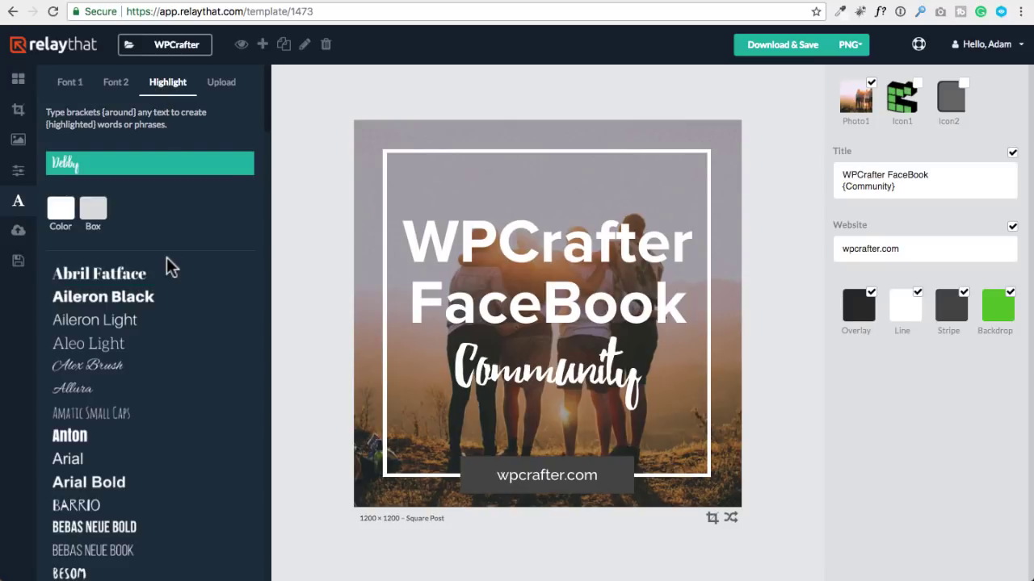
scroll(170, 270, "down", 10)
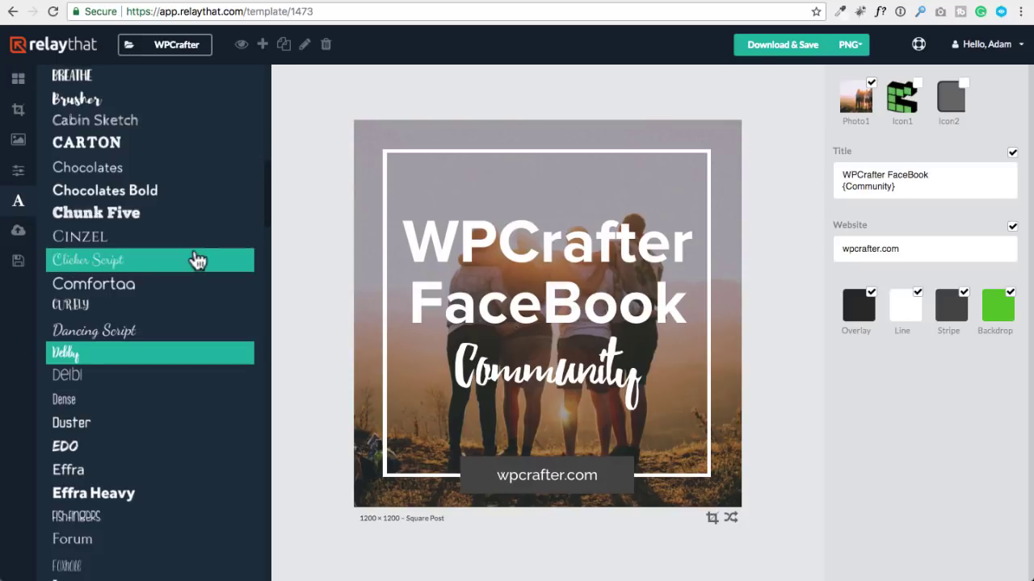
scroll(177, 258, "down", 5)
left_click(129, 260)
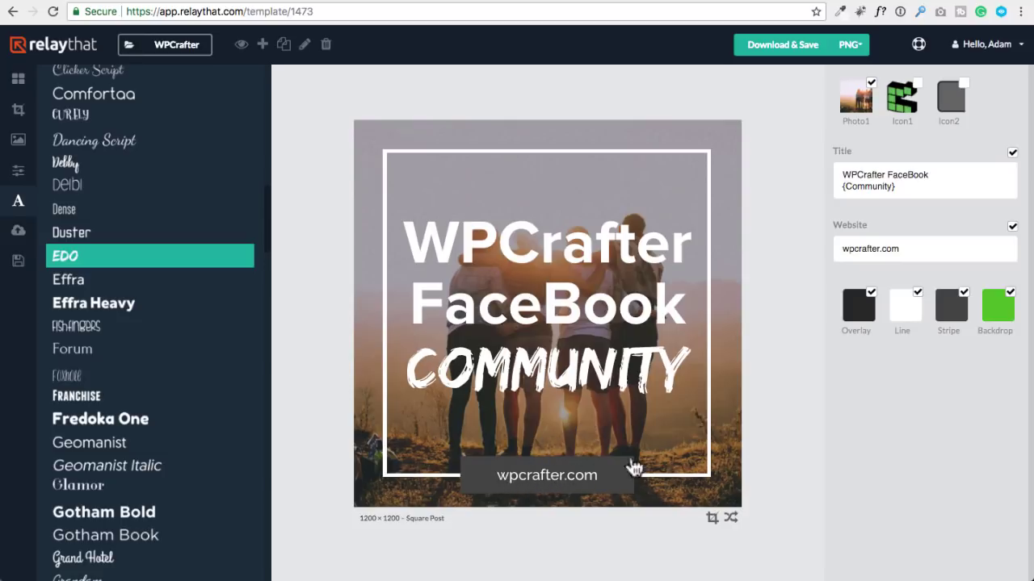
Step: Copy the backdrop's green hex value and set the stripe behind the website address to 5BBC2E
left_click(947, 315)
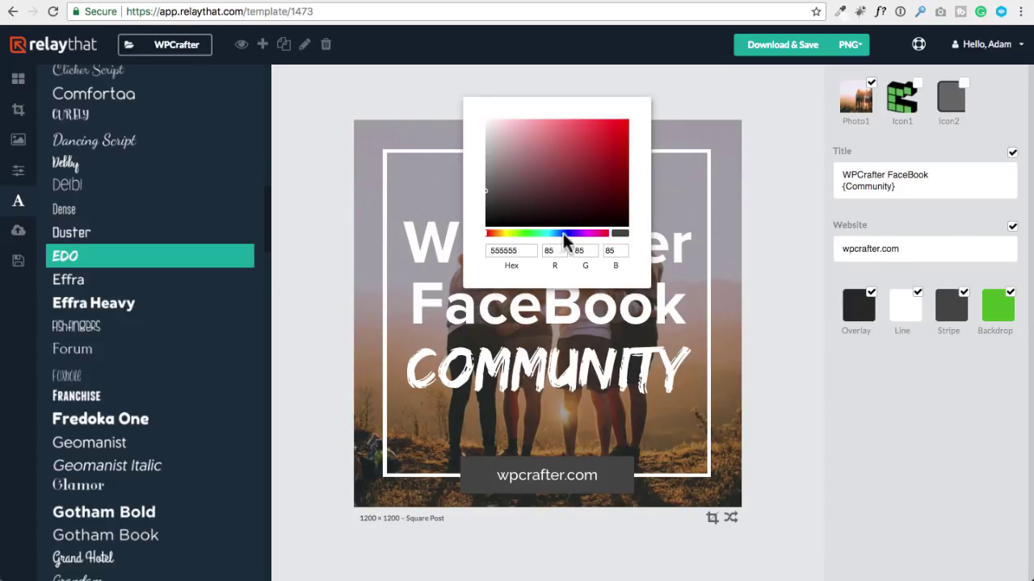
left_click(1001, 313)
left_click(1001, 315)
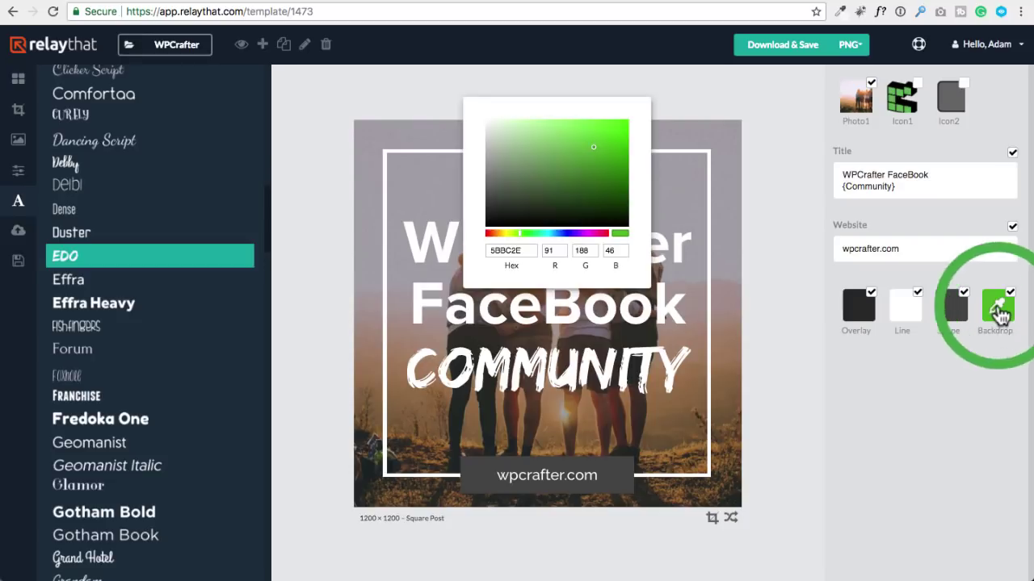
left_click(513, 250)
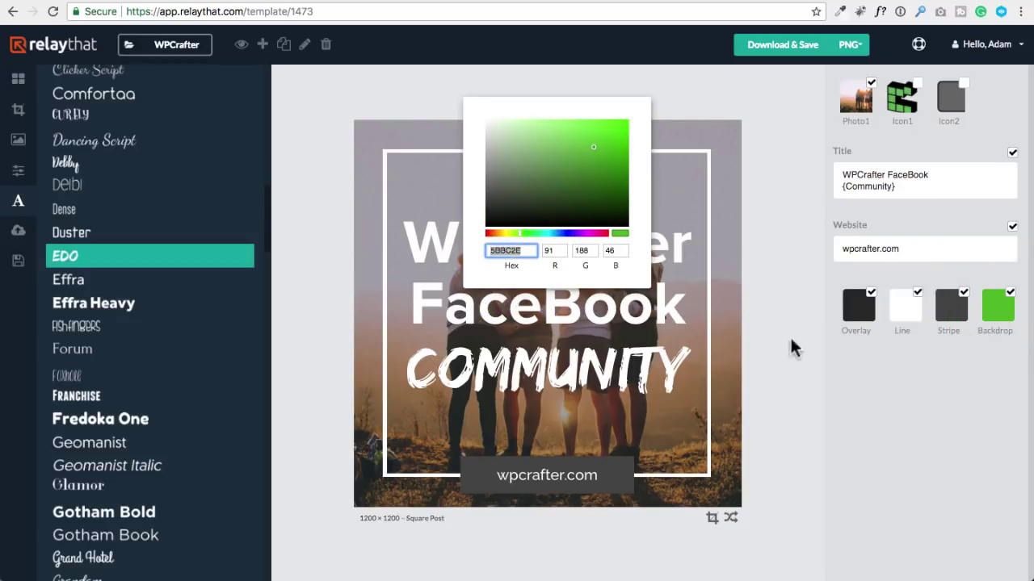
left_click(987, 396)
left_click(952, 306)
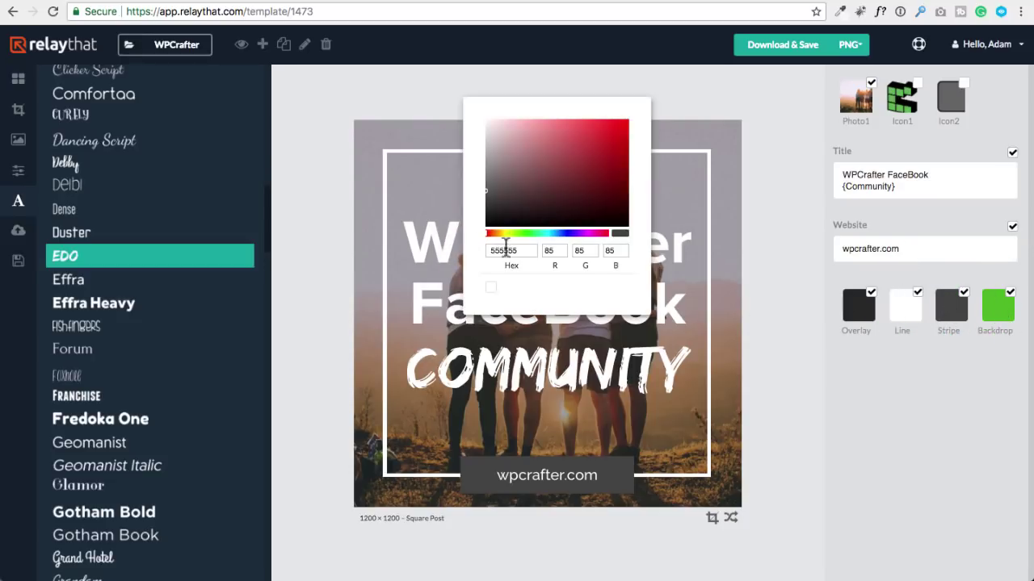
left_click(501, 249)
type("5BBC2E")
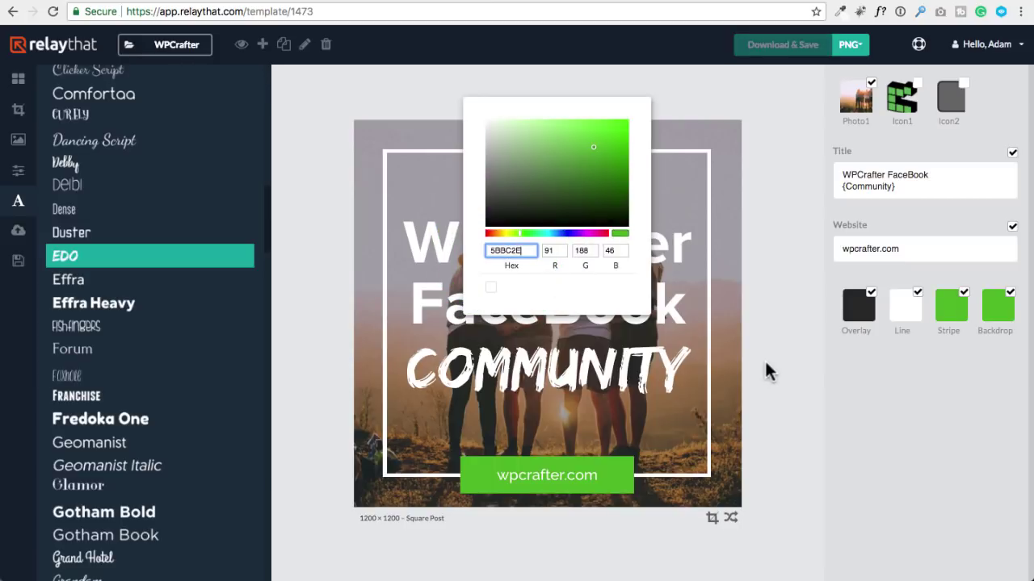
left_click(772, 373)
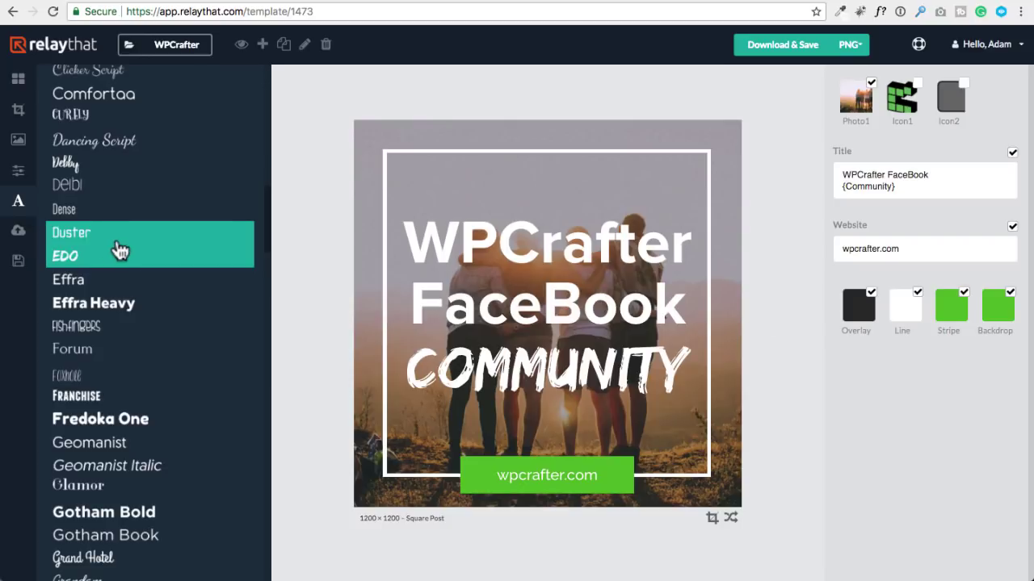
Step: Look through the list of typefaces available for Font 1
scroll(120, 252, "up", 6)
scroll(119, 252, "up", 5)
left_click(75, 84)
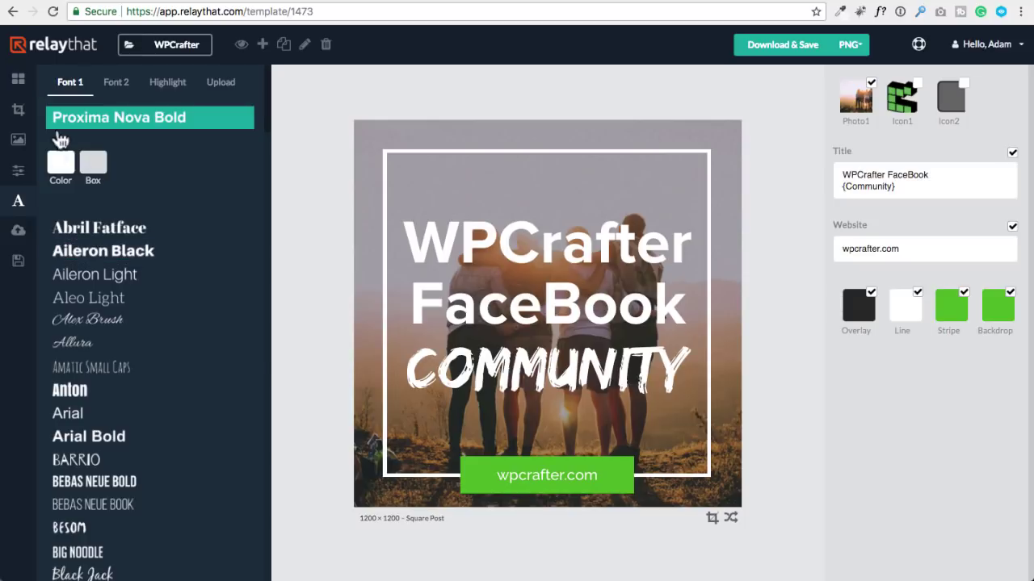
scroll(165, 281, "down", 1)
scroll(165, 281, "down", 12)
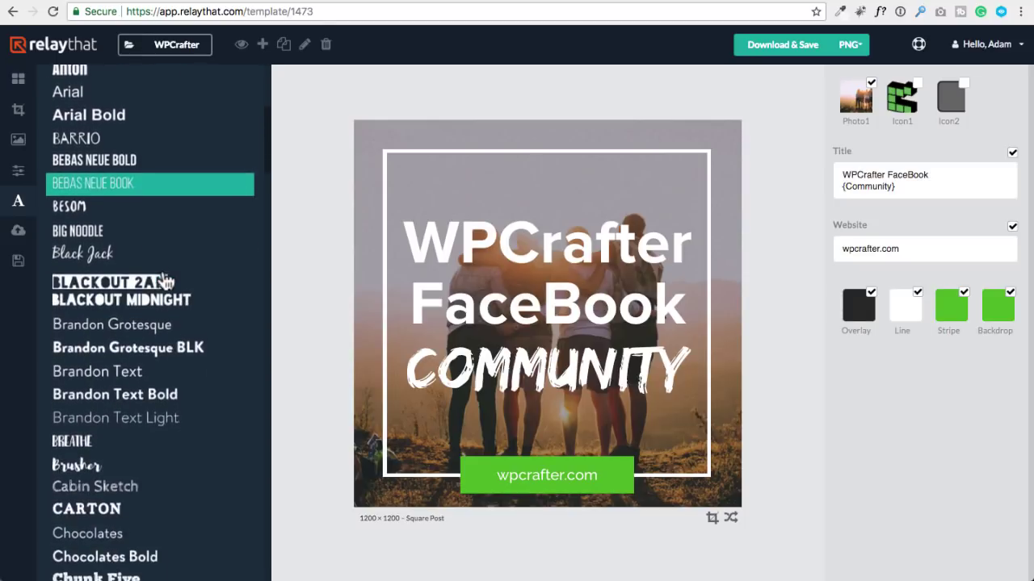
scroll(165, 280, "down", 15)
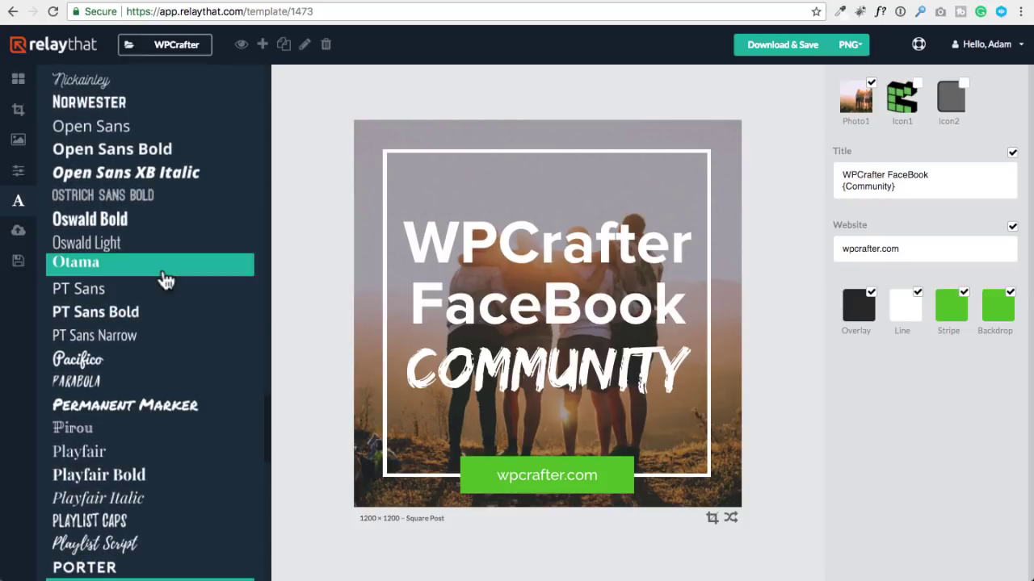
scroll(166, 280, "down", 4)
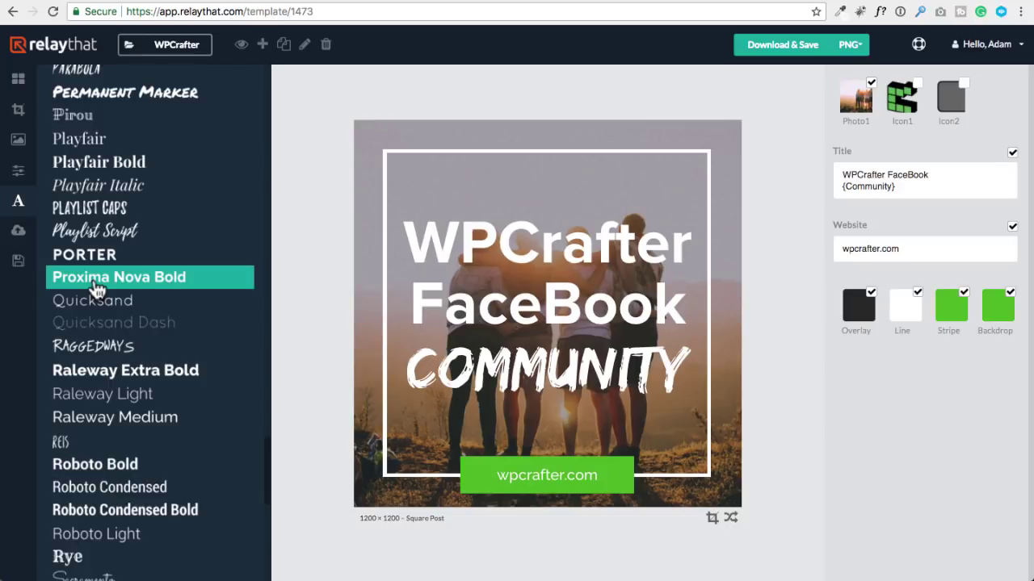
scroll(95, 289, "up", 15)
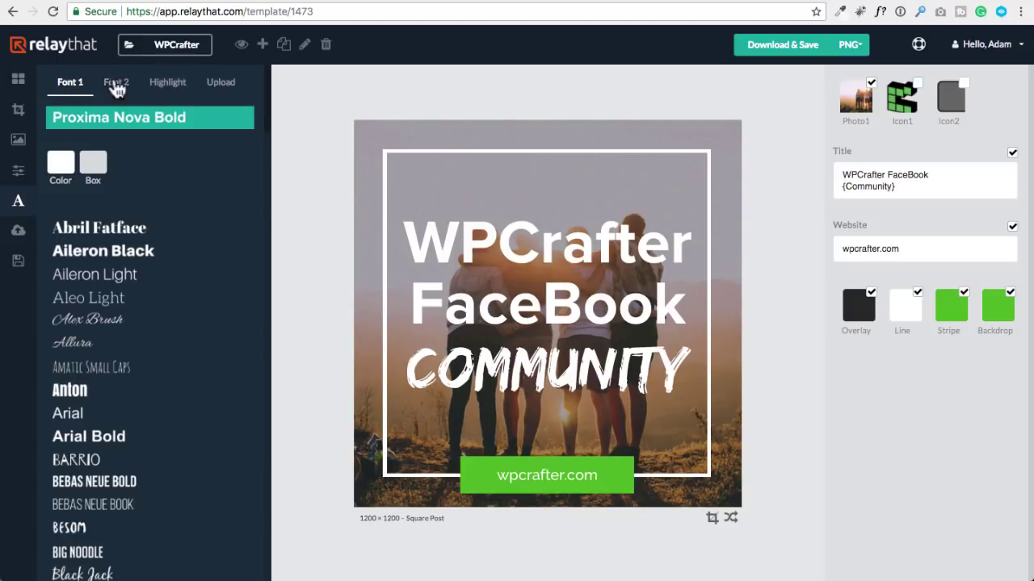
Step: Compare the Highlight and Font 2 settings, and check the brackets around Community in the title text
left_click(167, 85)
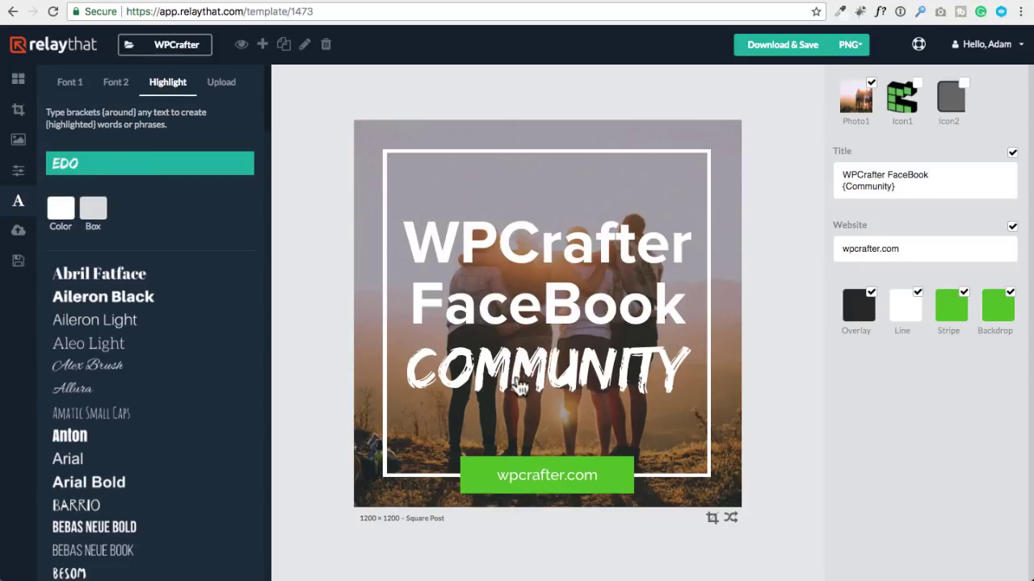
left_click(117, 88)
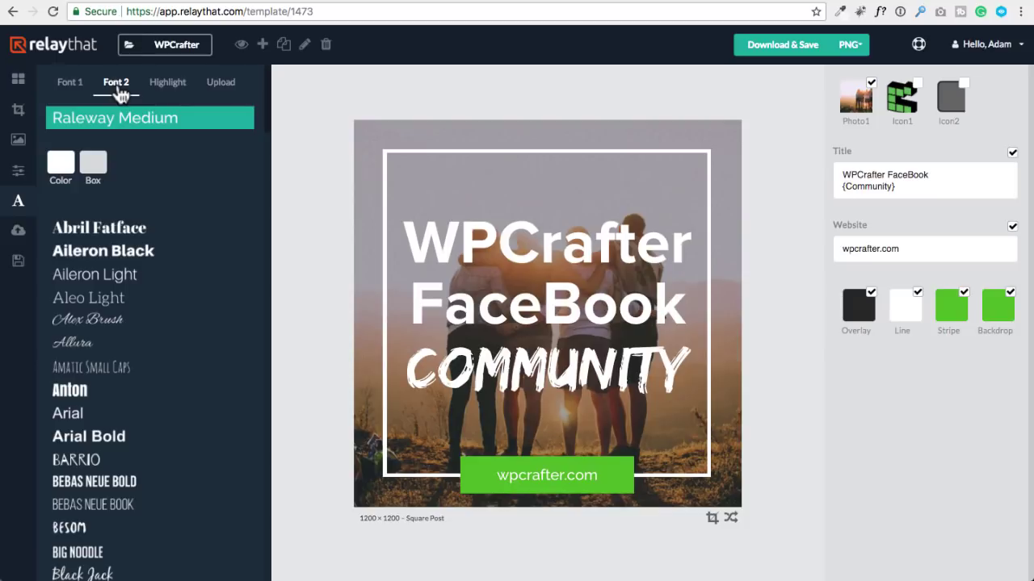
left_click(844, 185)
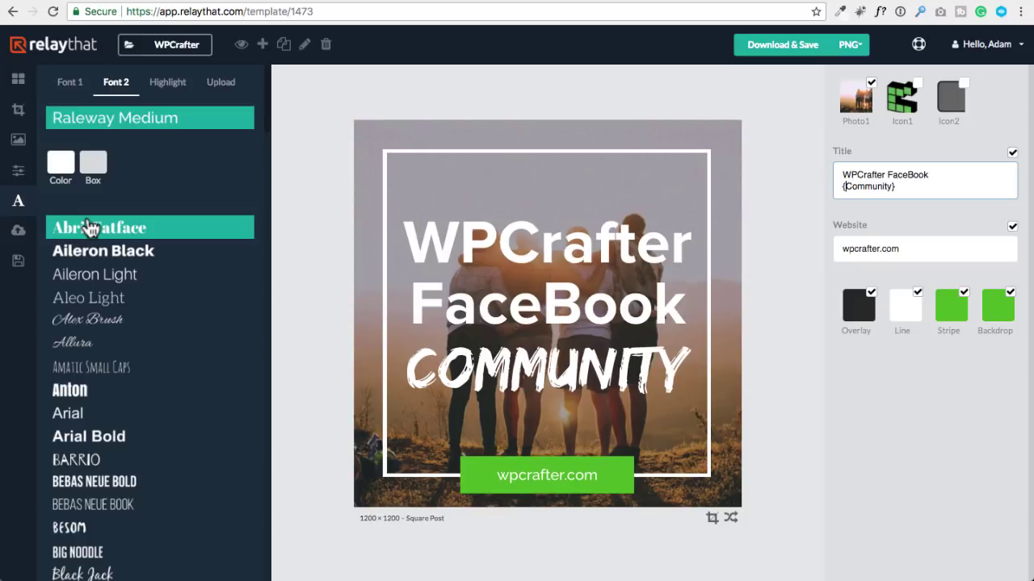
Step: Look through the project's uploaded images and the saved designs
left_click(18, 234)
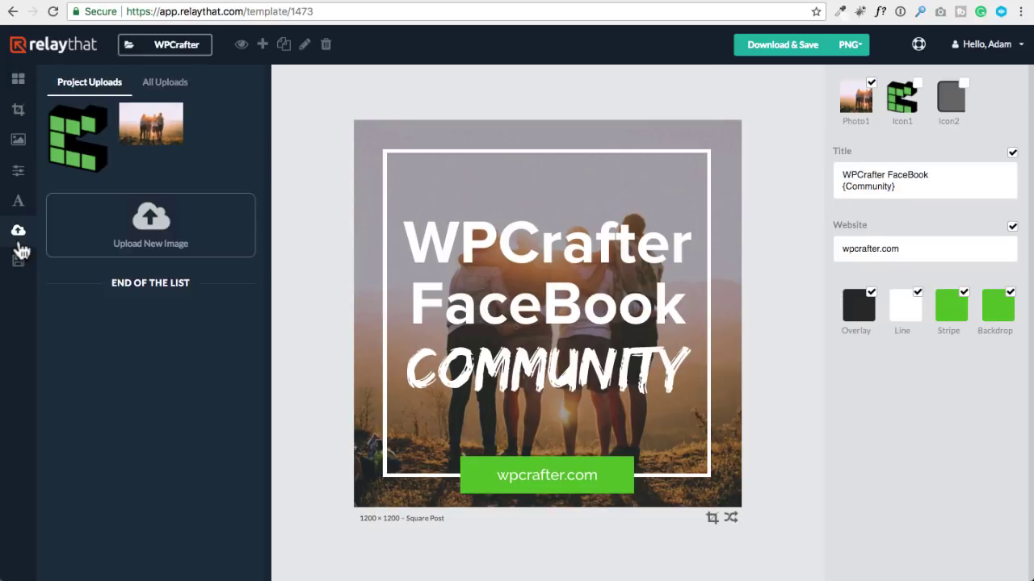
left_click(18, 264)
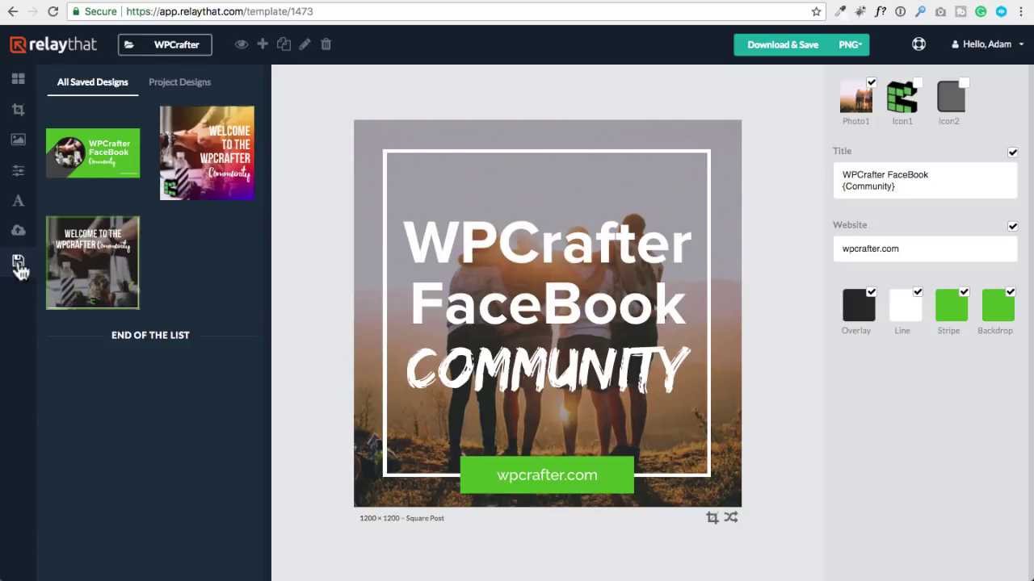
mouse_move(95, 272)
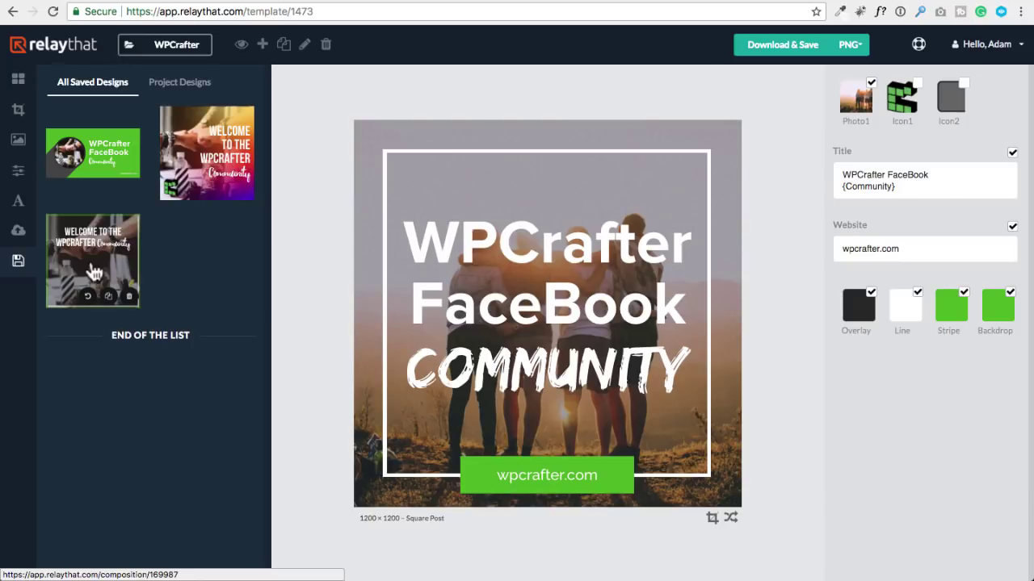
Step: Switch to the Agency Trailblazer podcast page and examine the consistent branding of its episode graphics
left_click(560, 3)
scroll(526, 166, "down", 5)
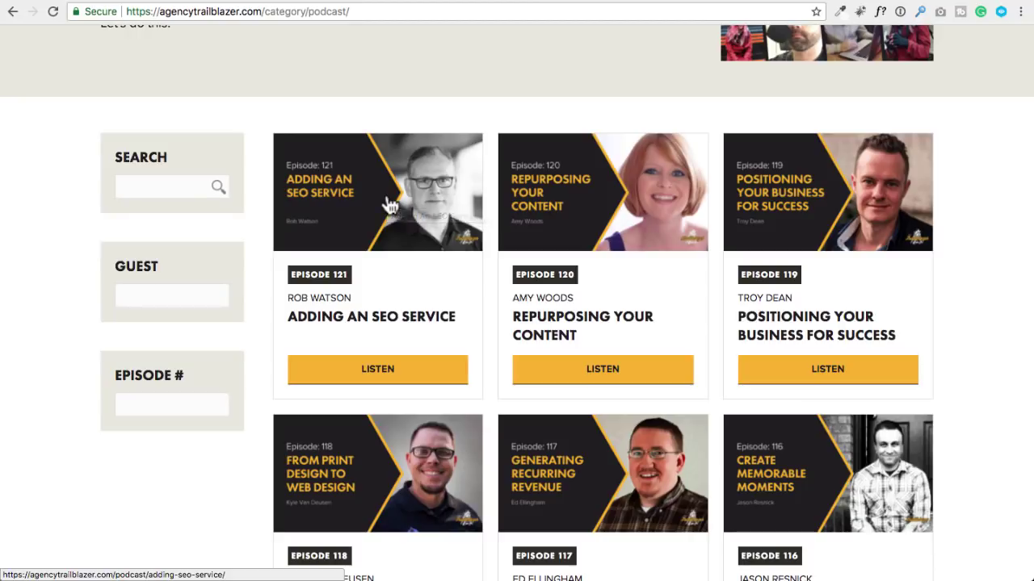
scroll(386, 202, "up", 5)
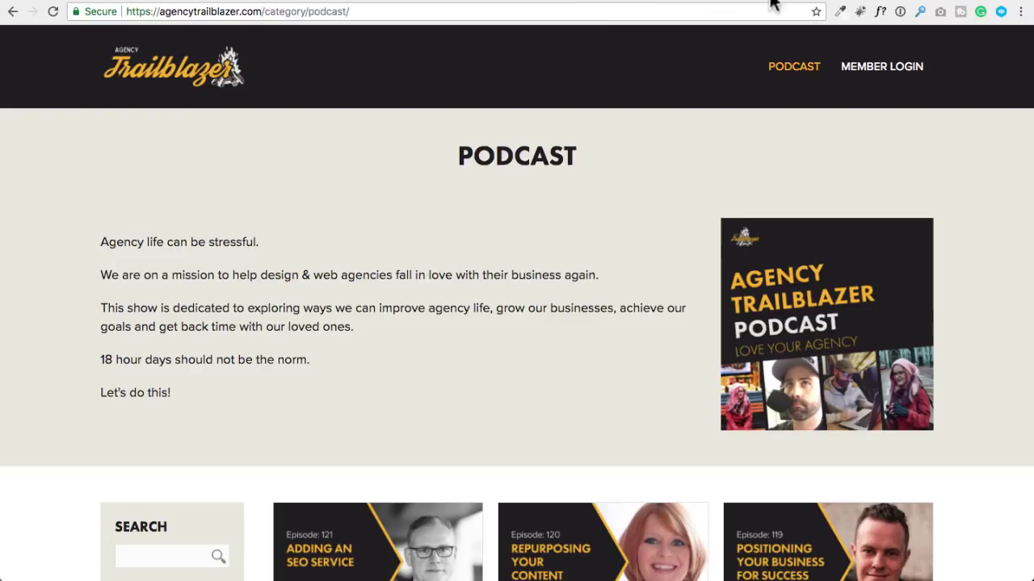
Step: Return to RelayThat and compare all saved designs with the versions shown under the project designs
left_click(808, 9)
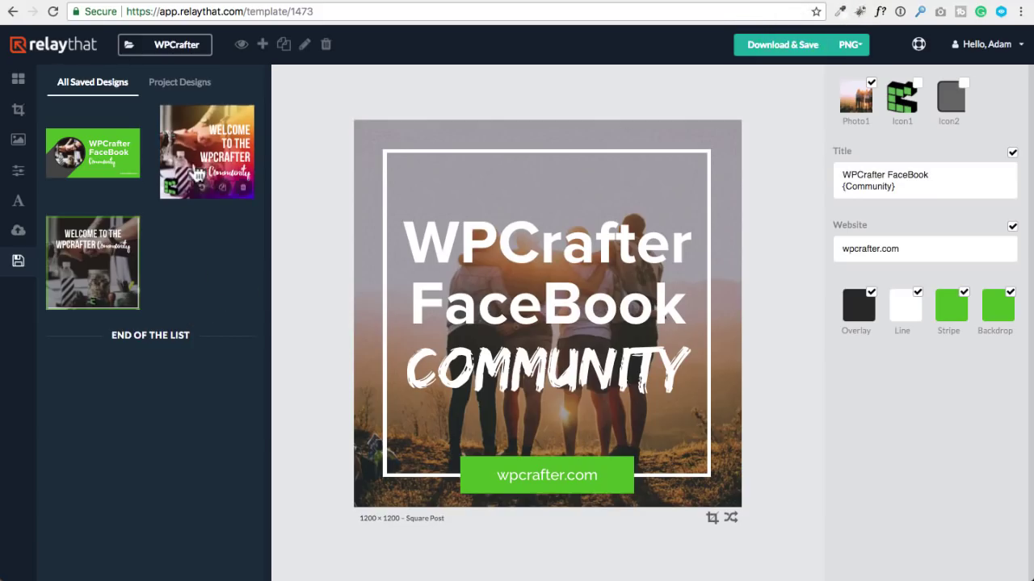
left_click(178, 83)
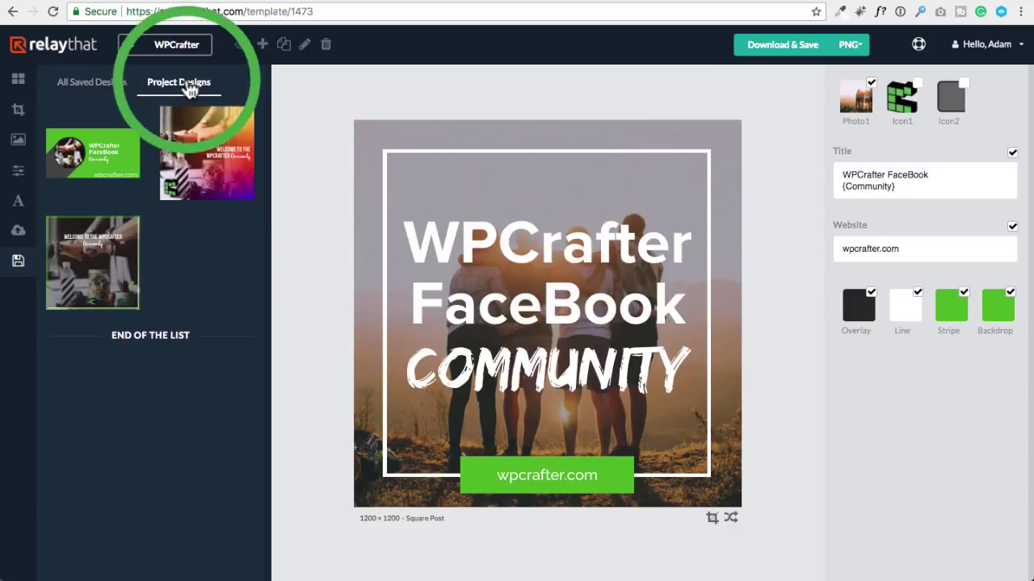
left_click(101, 91)
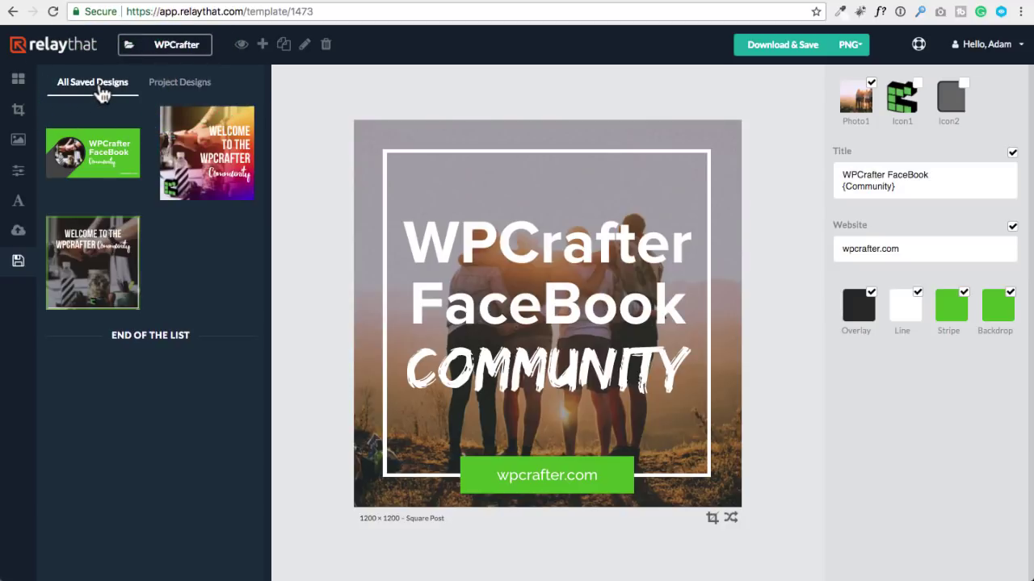
Step: Apply the Wide Skyscraper ad layout with the round photo, name, subtitle, logo and call-to-action button
left_click(18, 82)
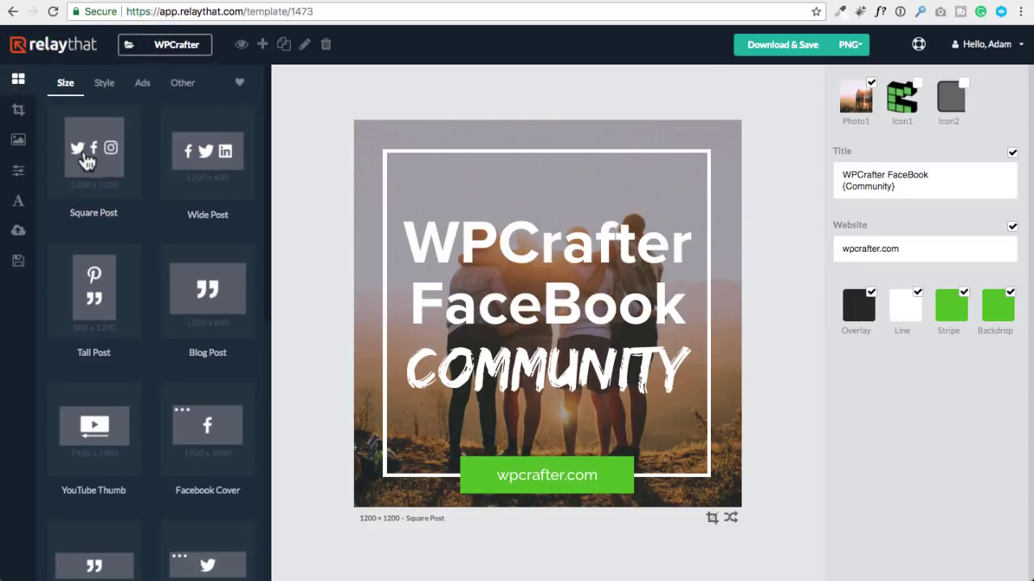
left_click(147, 89)
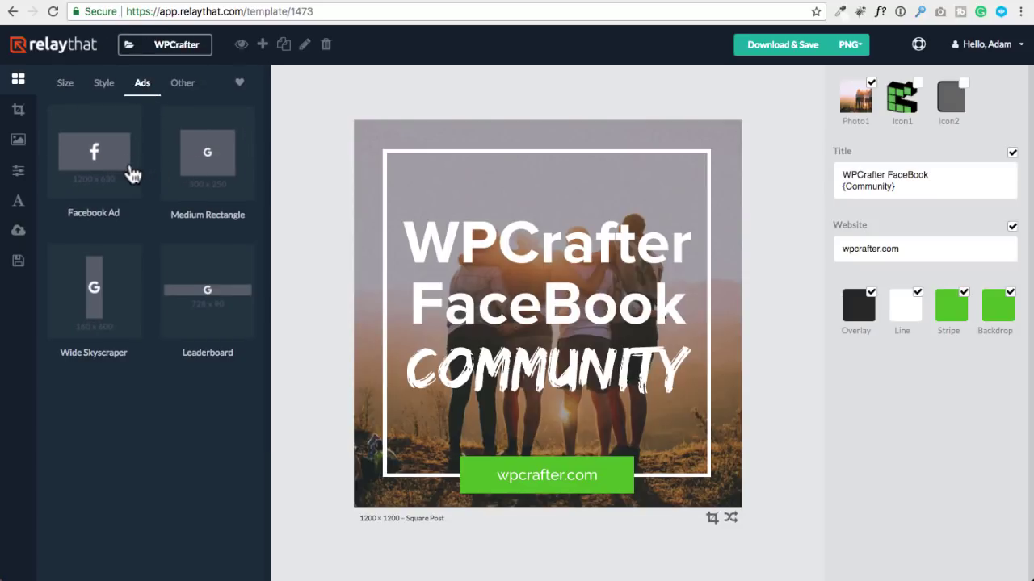
left_click(93, 303)
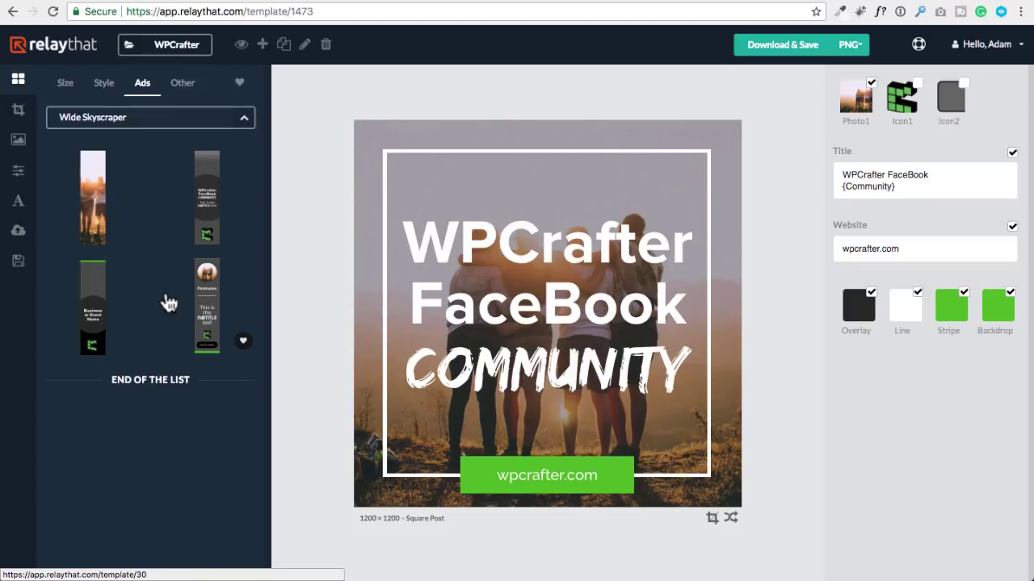
left_click(208, 303)
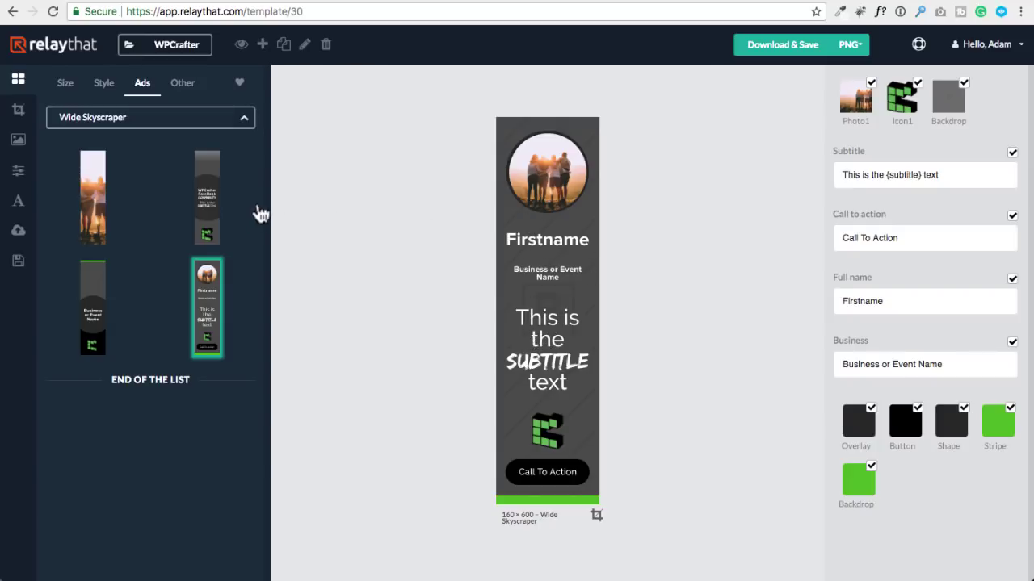
Step: Apply the Leaderboard ad layout with the round photo, full name, title and green website stripe
left_click(141, 93)
left_click(134, 121)
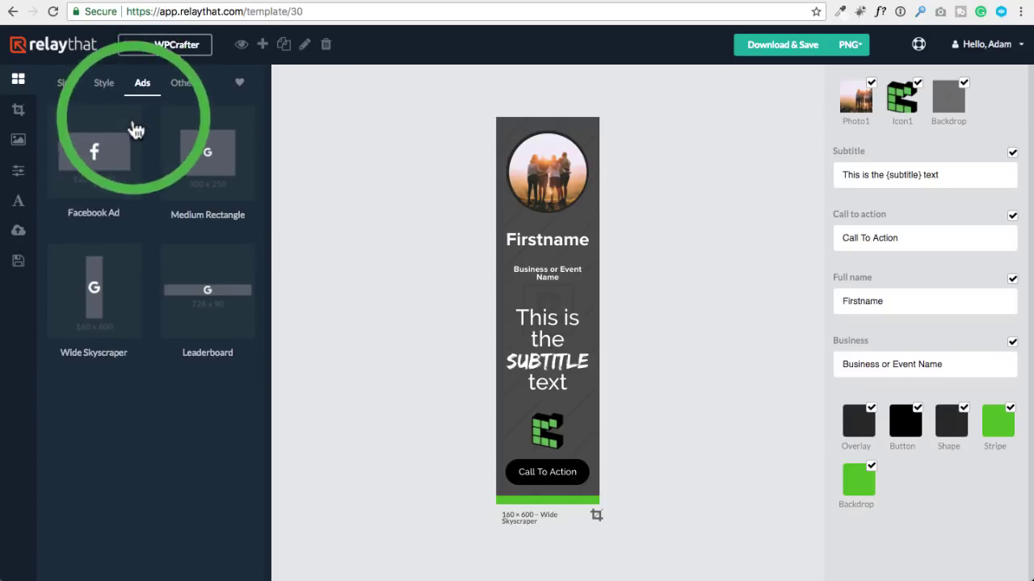
left_click(203, 296)
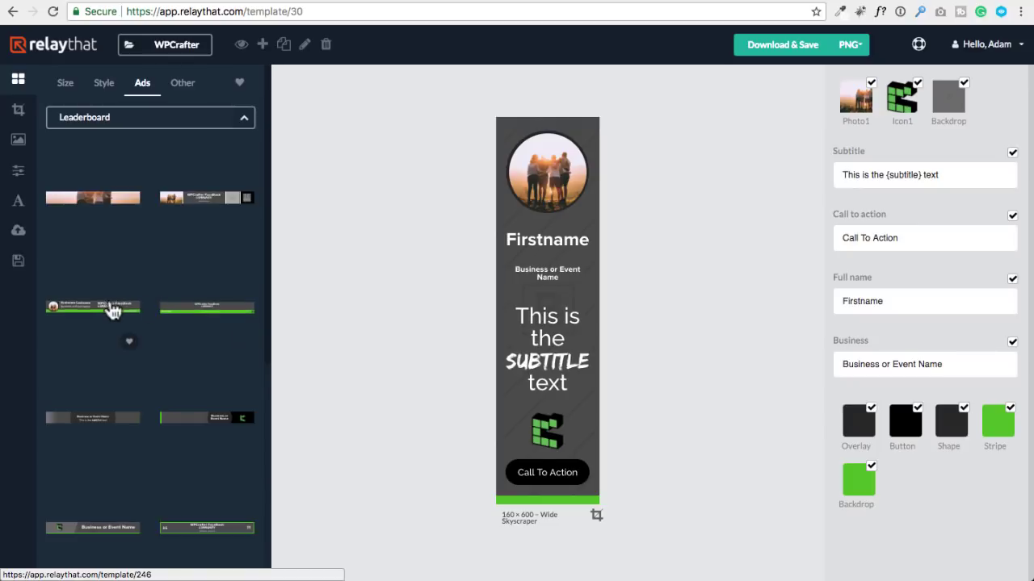
left_click(81, 311)
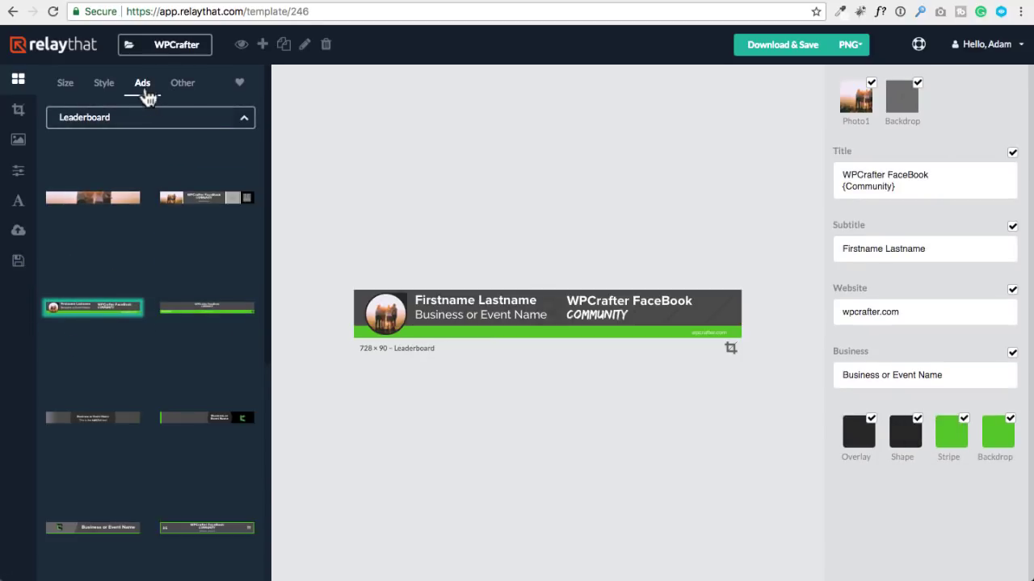
Step: Apply the Medium Rectangle ad layout with the green upper stripe and central Call To Action button
left_click(147, 121)
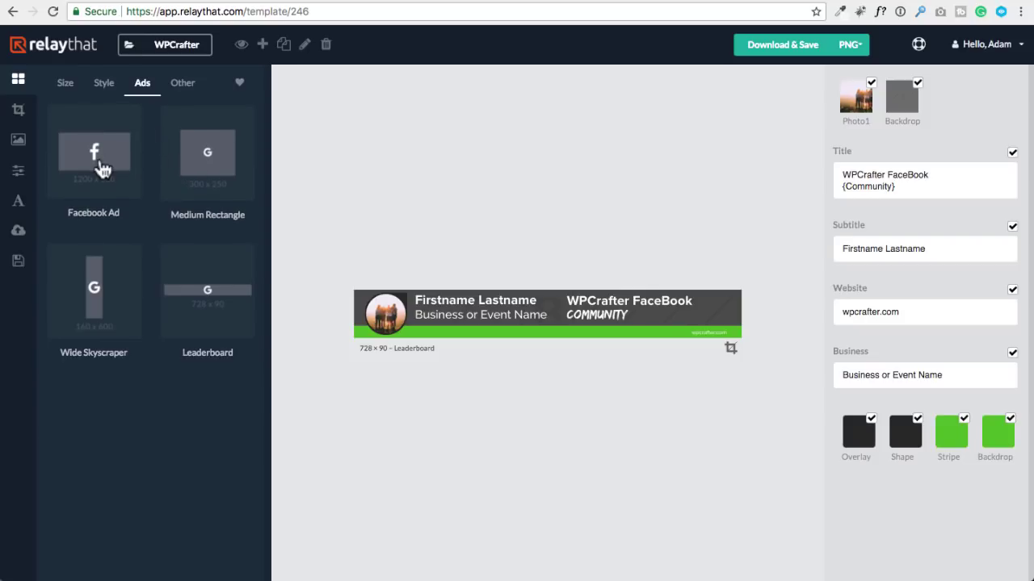
left_click(179, 161)
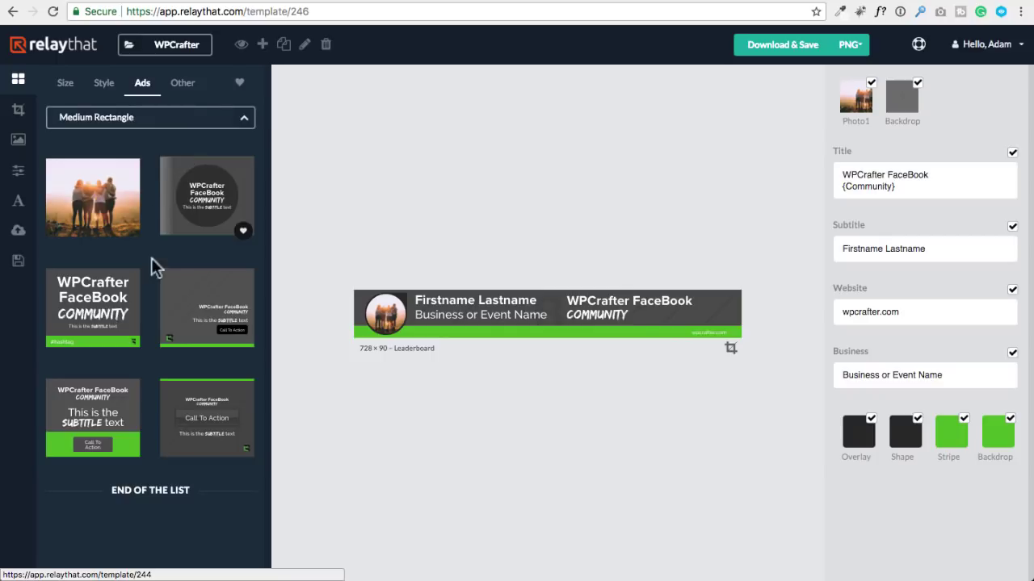
left_click(196, 417)
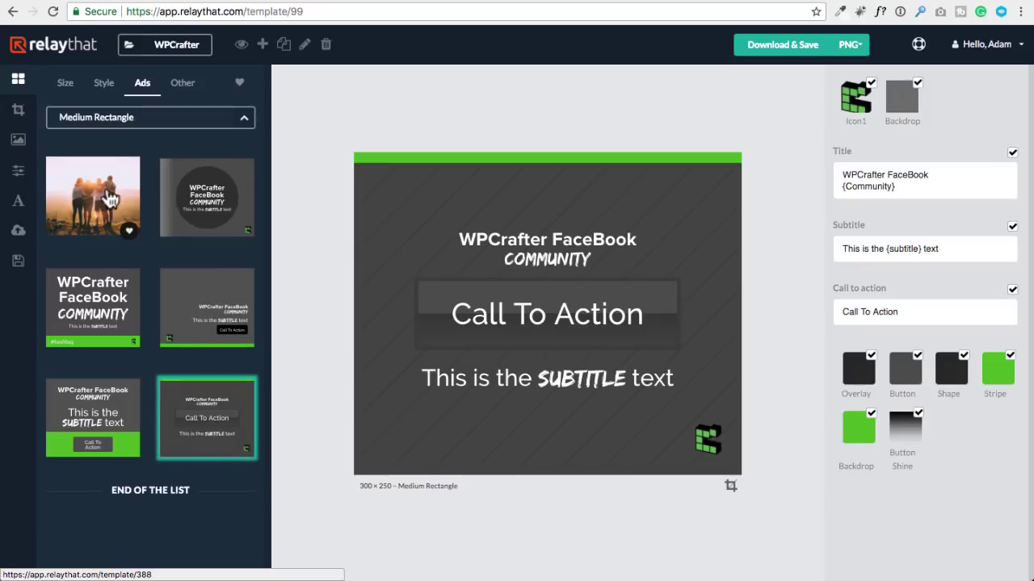
Step: Check which resize and remix variations are available for the Medium Rectangle ad
left_click(67, 85)
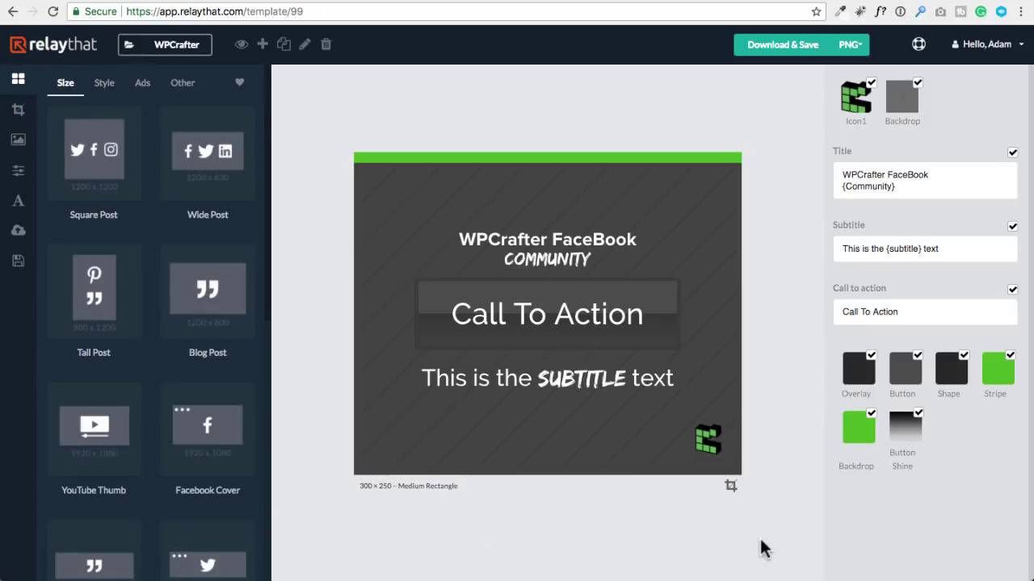
left_click(730, 490)
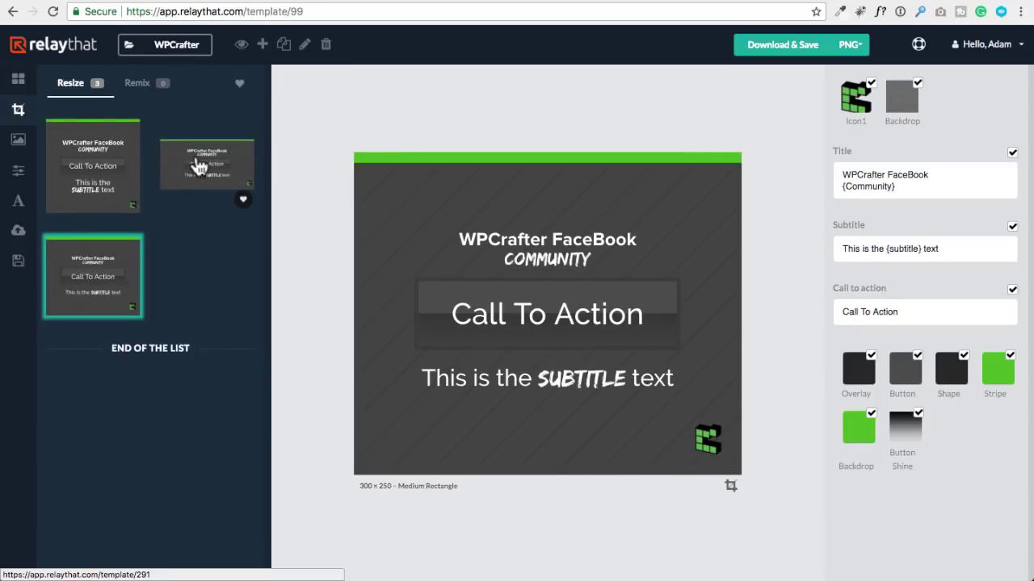
left_click(125, 89)
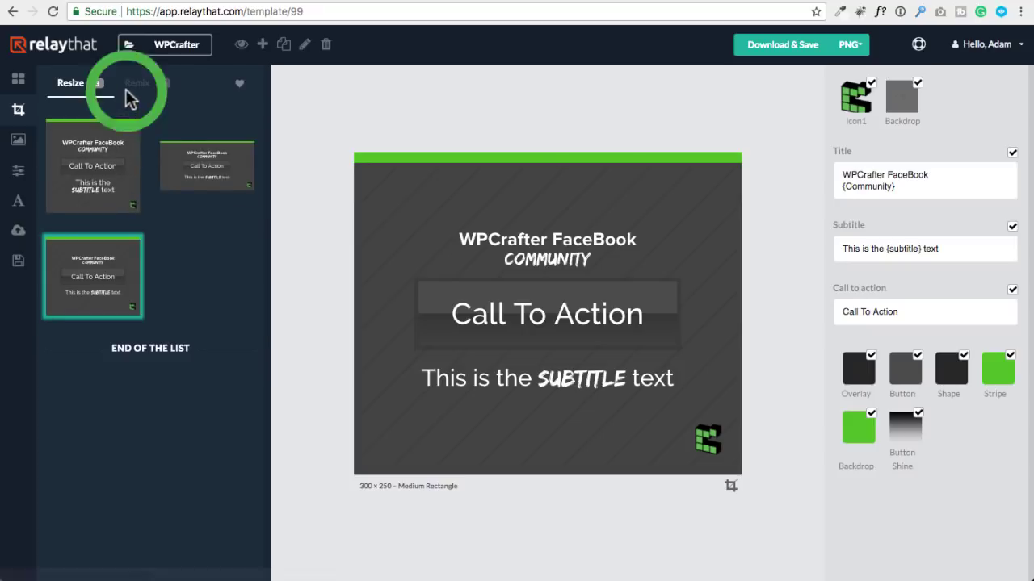
left_click(134, 87)
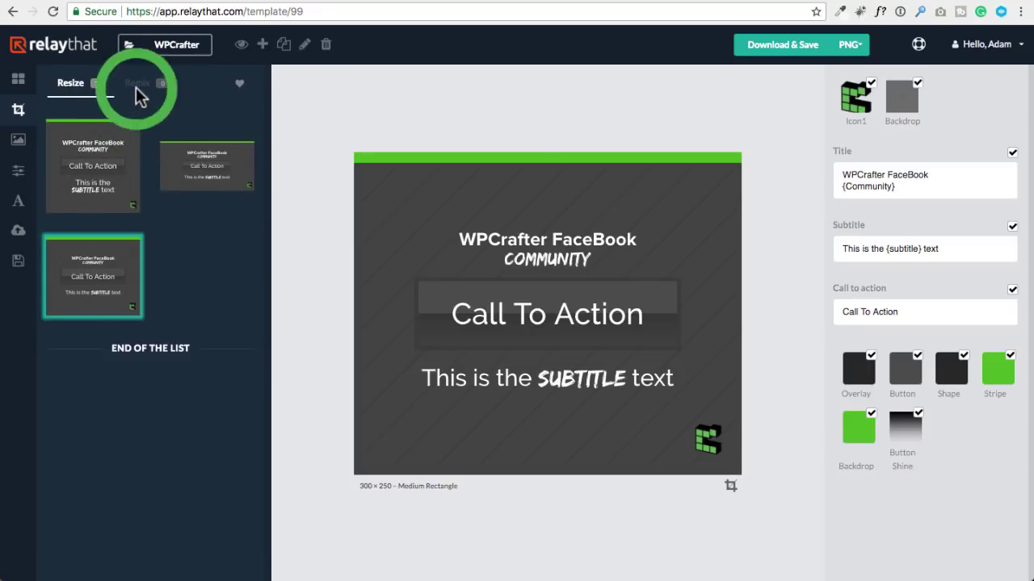
Step: Apply the Square Post layout with a dark title area beside the photo and a green business name stripe
left_click(17, 89)
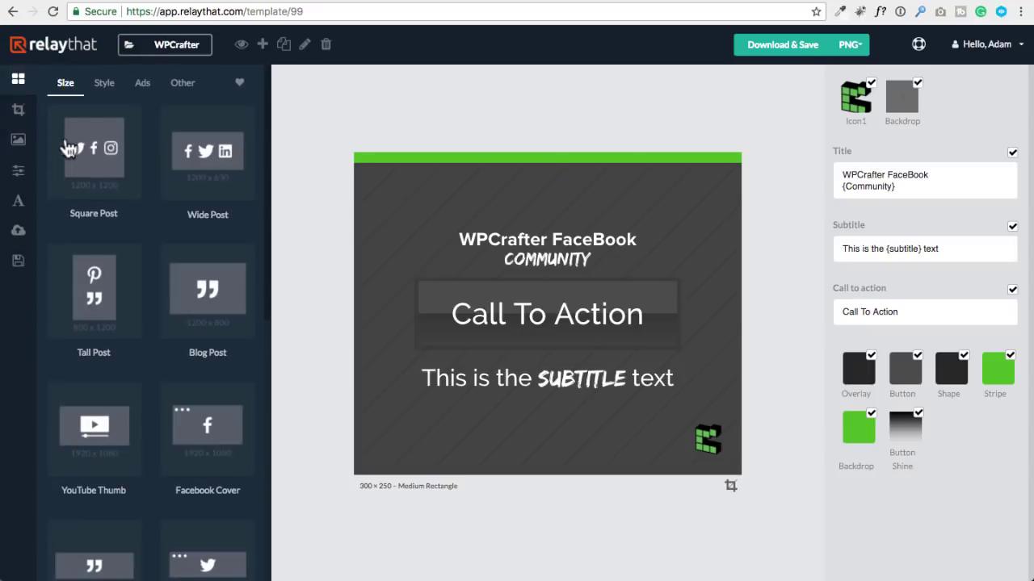
left_click(98, 178)
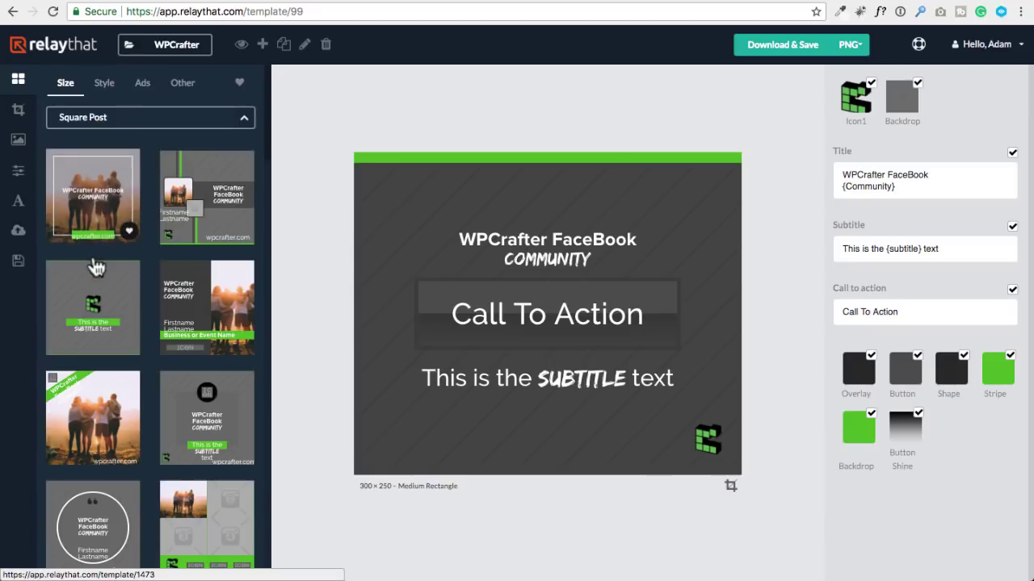
left_click(187, 352)
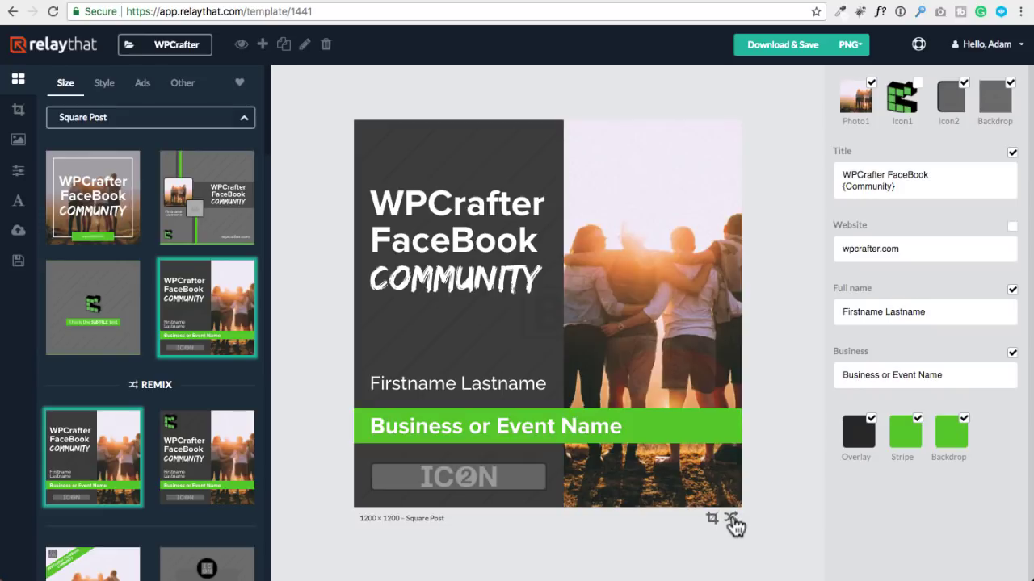
Step: Compare the two remix variations of the square post and apply the one with the logo above the title
left_click(733, 521)
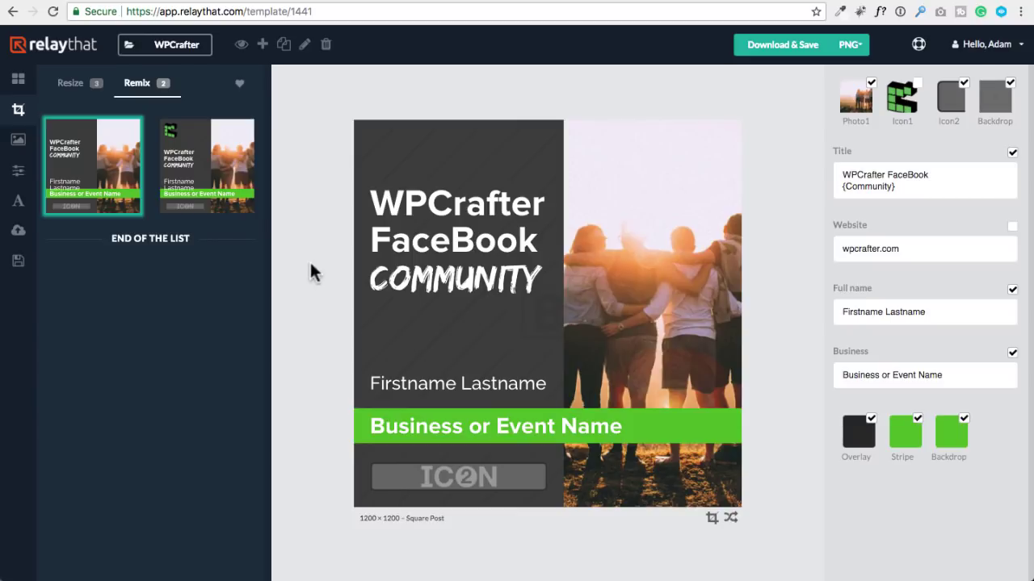
left_click(180, 164)
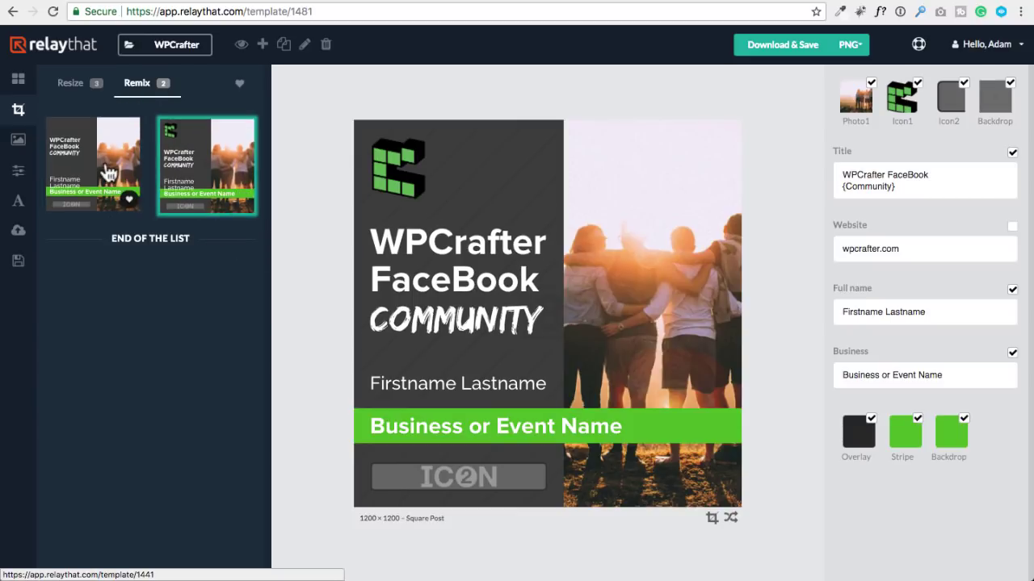
left_click(95, 173)
left_click(186, 171)
left_click(104, 175)
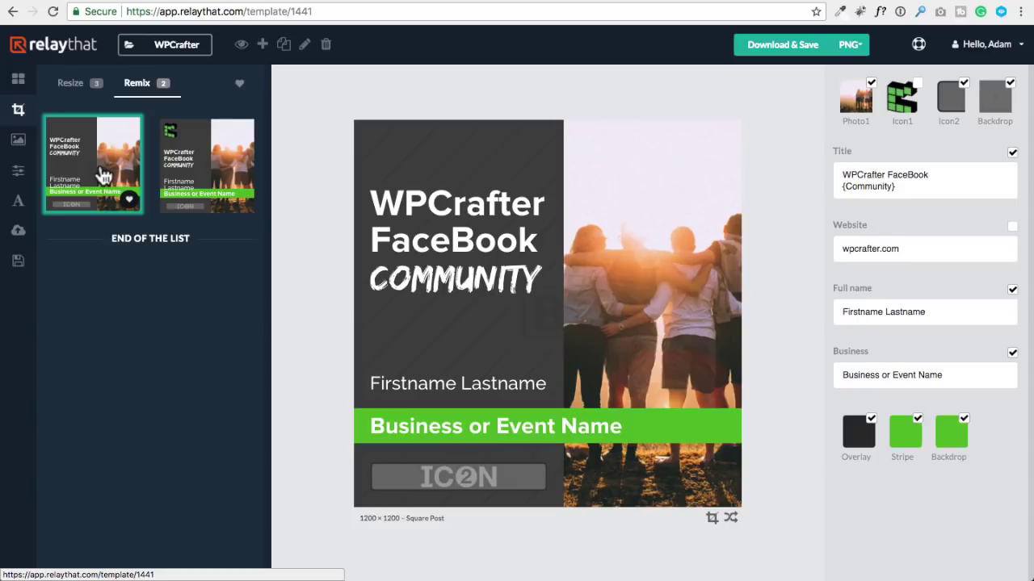
left_click(203, 168)
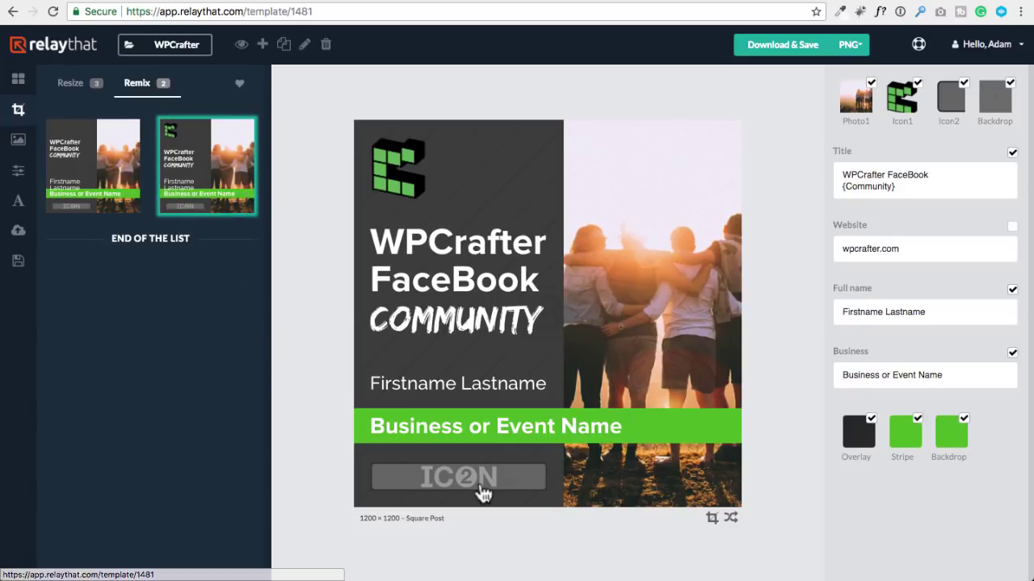
Step: Alternate again between the square post's remix variations with and without the logo
left_click(731, 522)
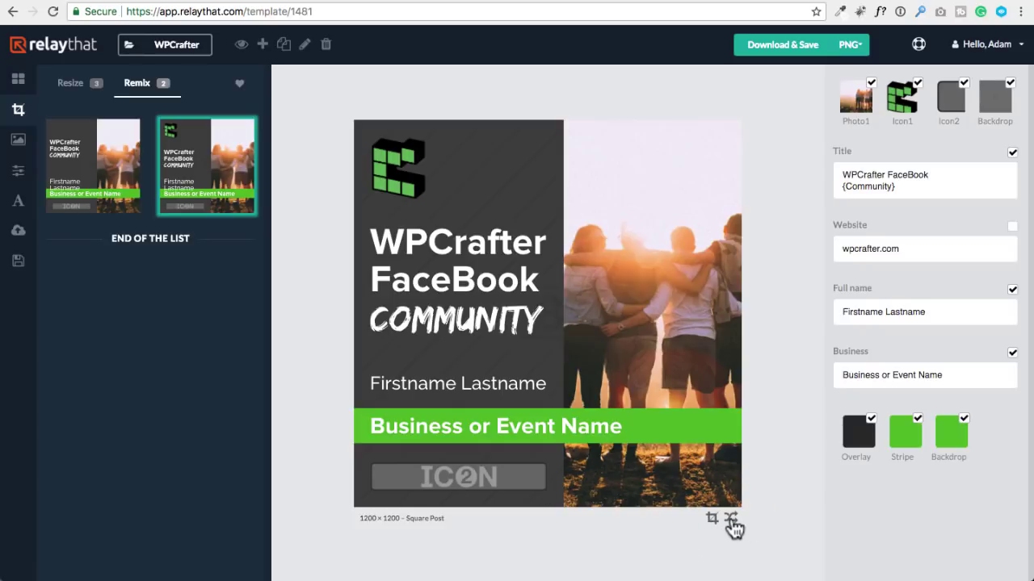
left_click(731, 522)
left_click(81, 136)
left_click(184, 170)
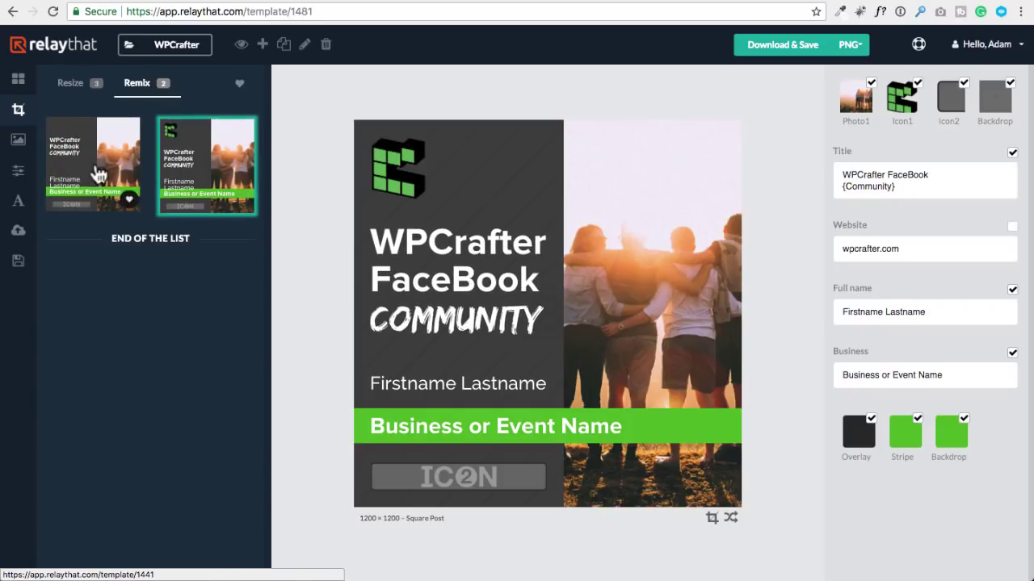
left_click(128, 171)
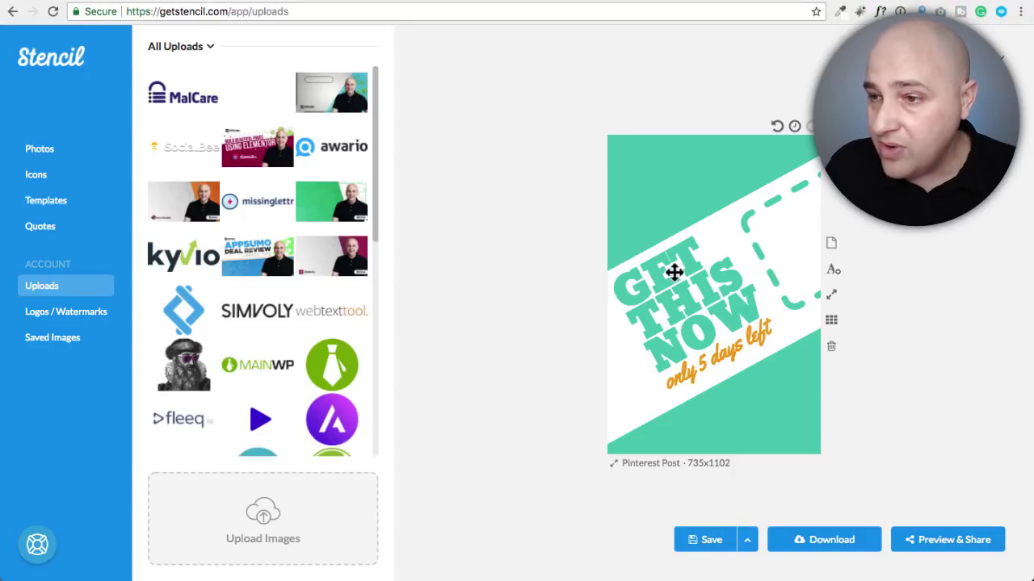
Step: In Stencil, move the GET THIS NOW text up, then back down until it overlaps the "only 5 days left" line
left_click(674, 272)
left_click_drag(676, 266, 686, 175)
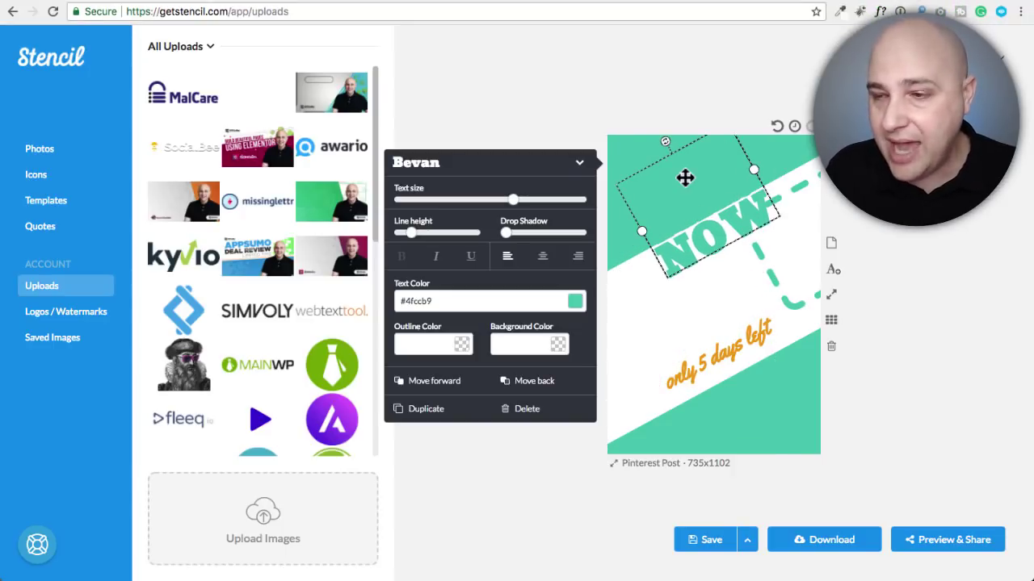
left_click_drag(688, 224, 683, 327)
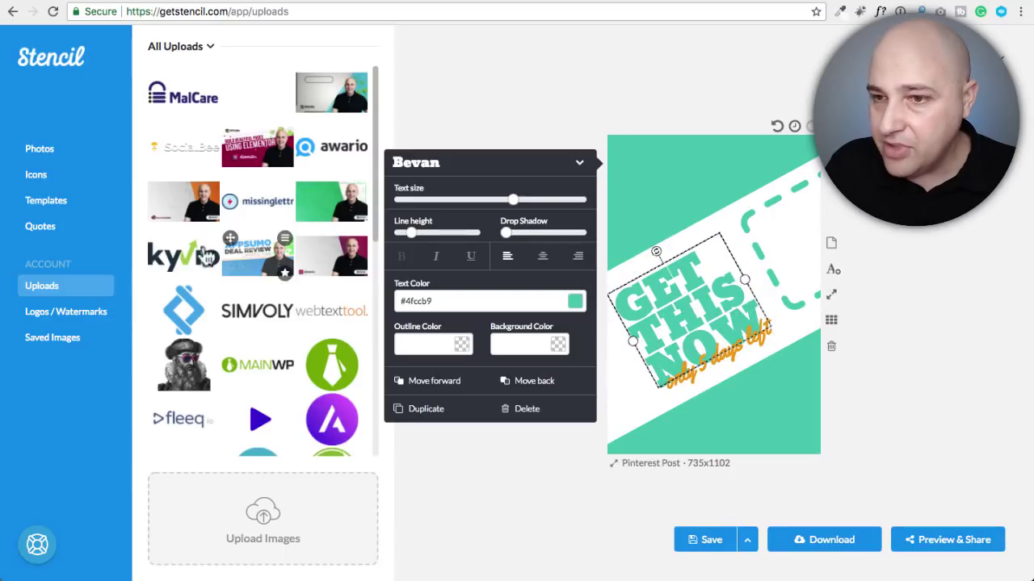
Step: Load the "Don't miss this, offer expires soon" template and move its black circle up and away from the 50% text
left_click(44, 198)
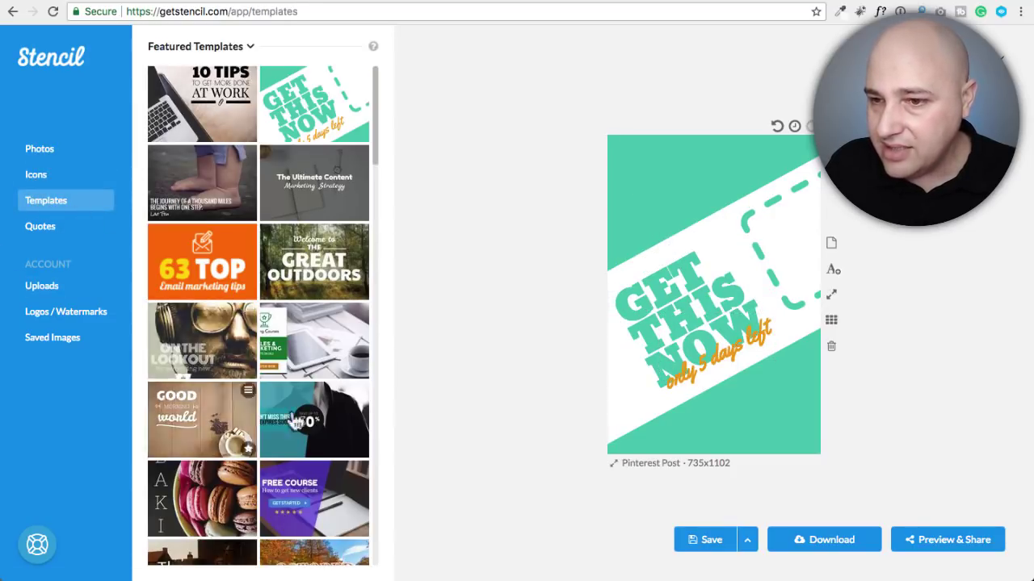
left_click(317, 414)
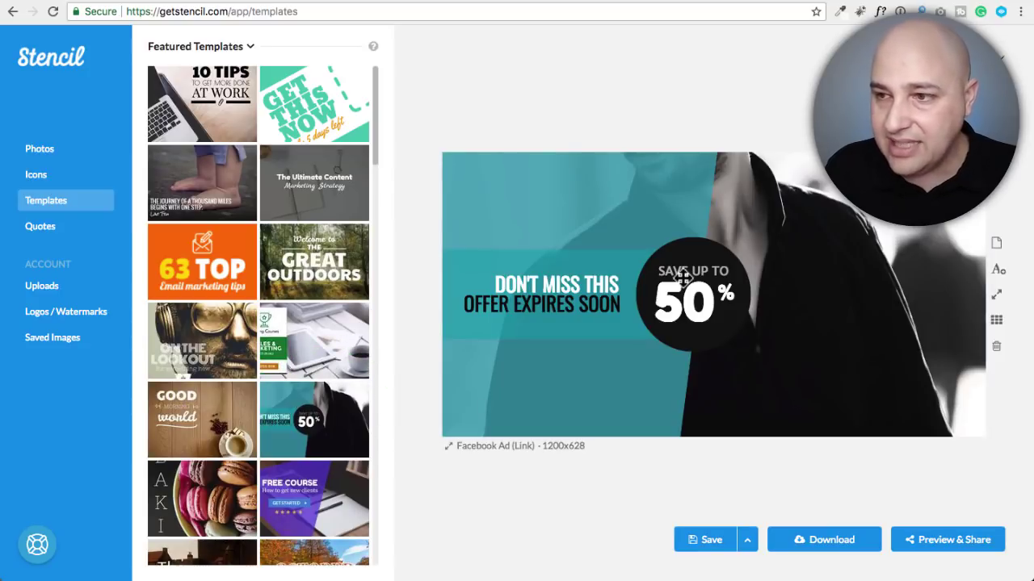
left_click_drag(695, 291, 812, 173)
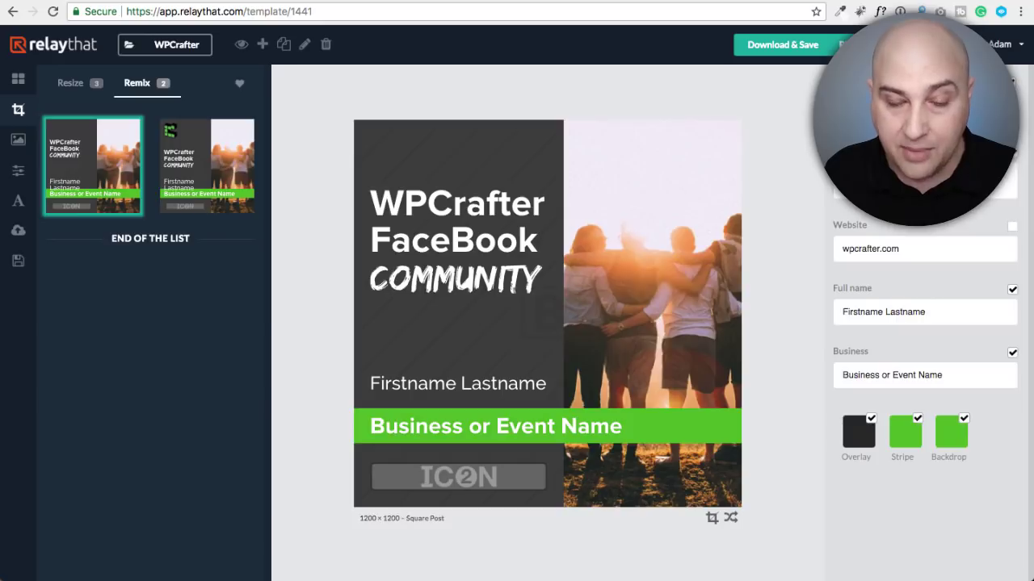
Step: Review the Relay That notes on pros and negatives over the RelayThat design, repositioning the notes window, and return to the design
key("super+Tab")
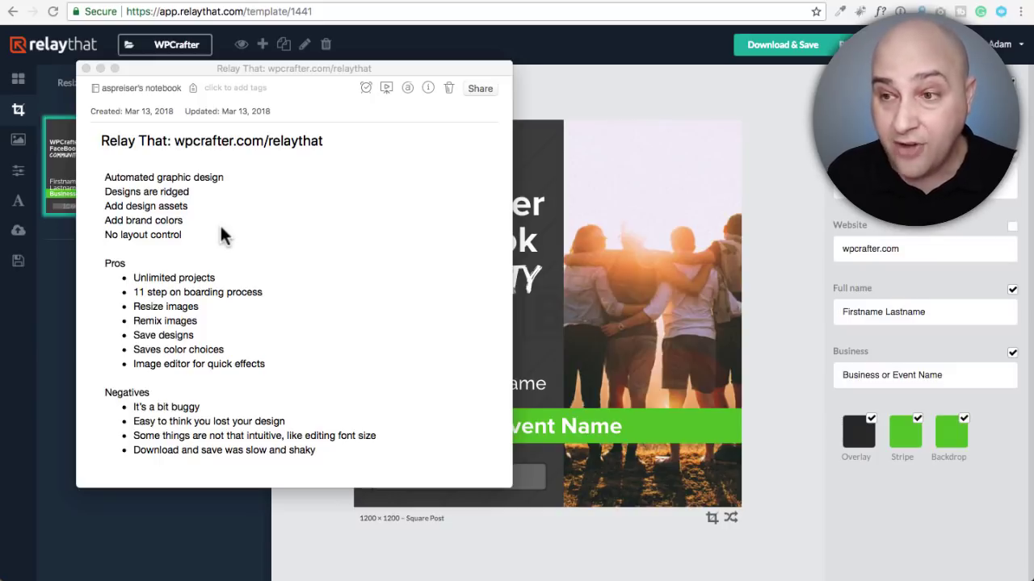
left_click_drag(199, 69, 649, 303)
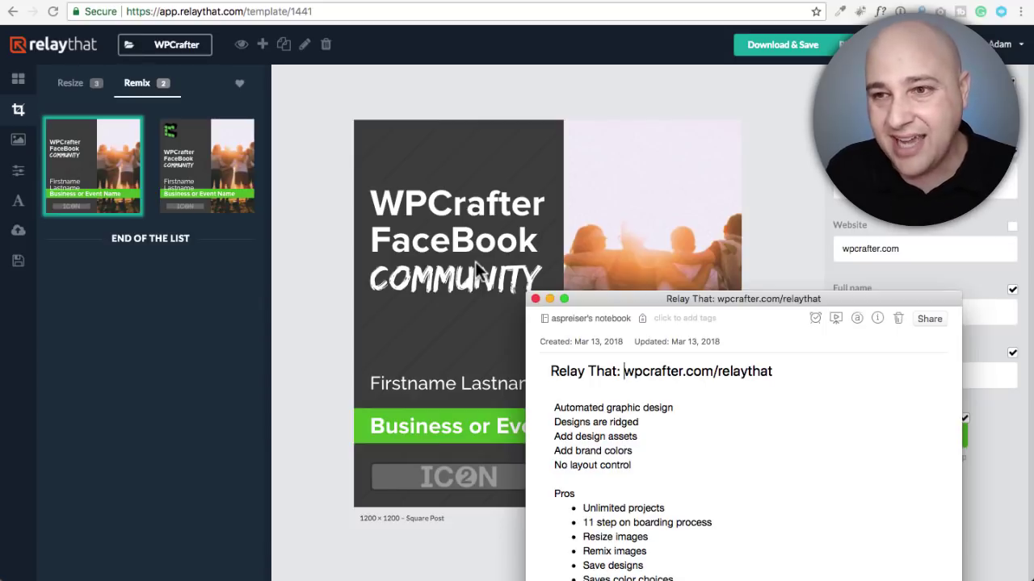
left_click_drag(601, 299, 204, 86)
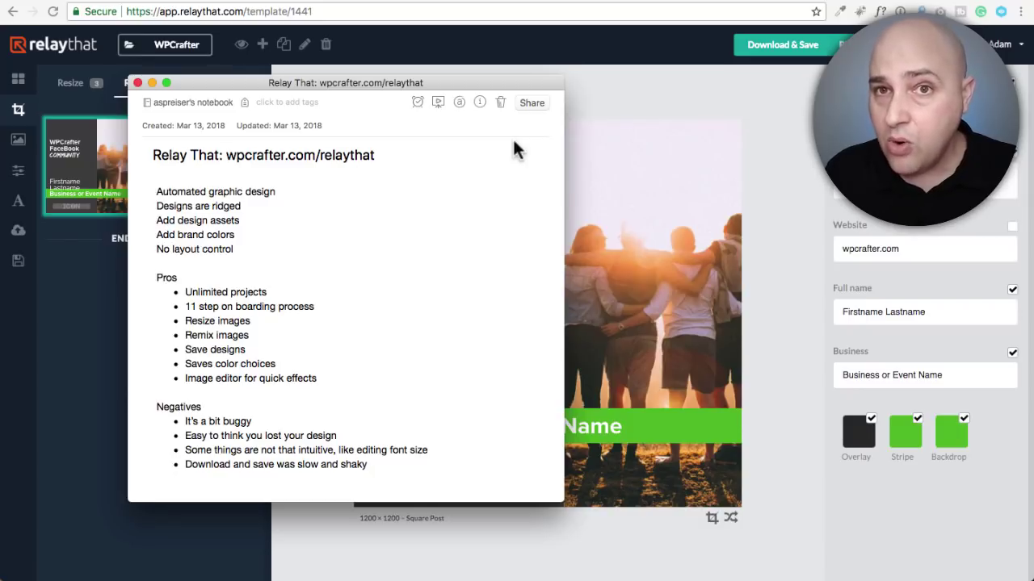
left_click(754, 95)
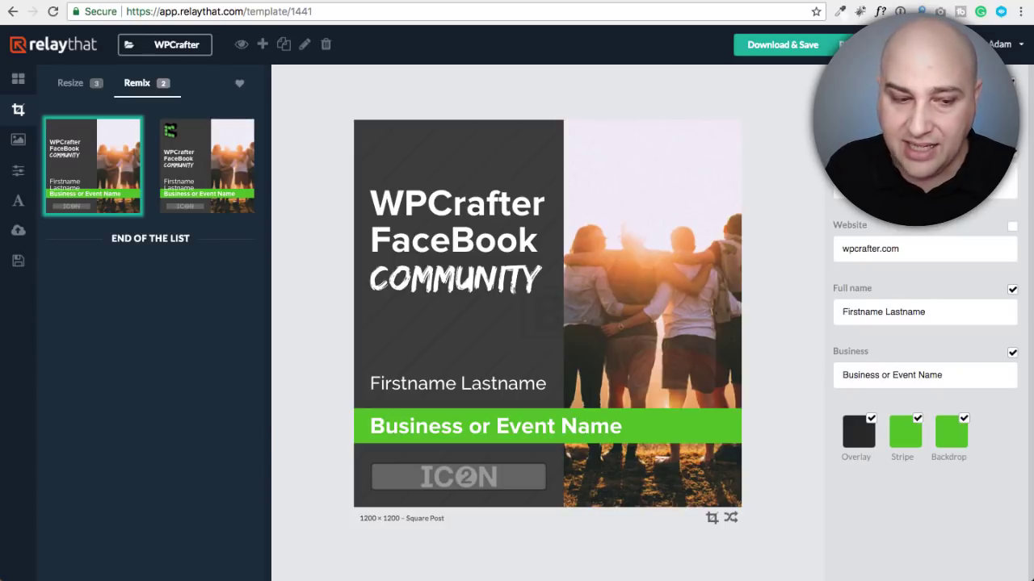
key("super+Tab")
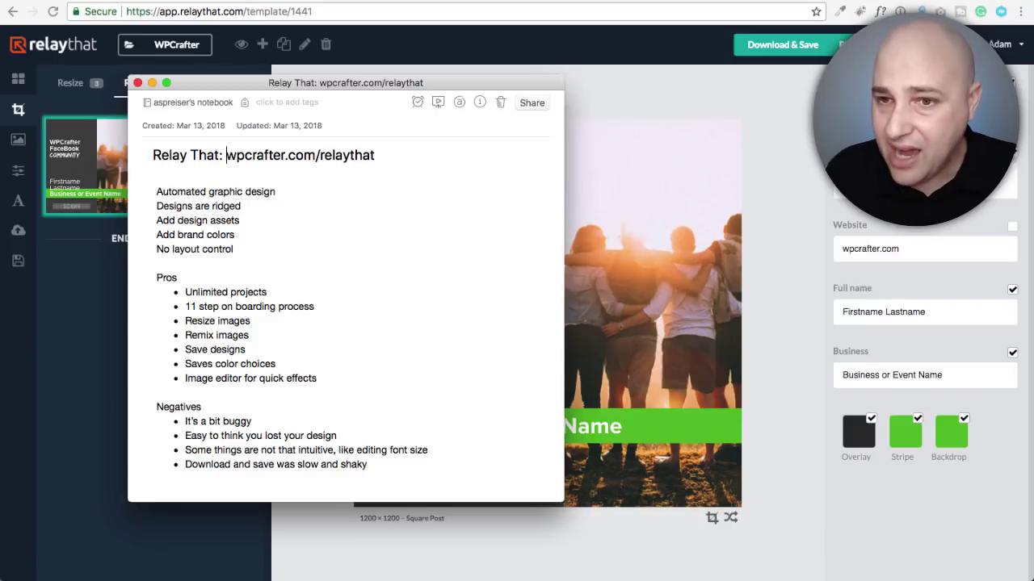
left_click(89, 308)
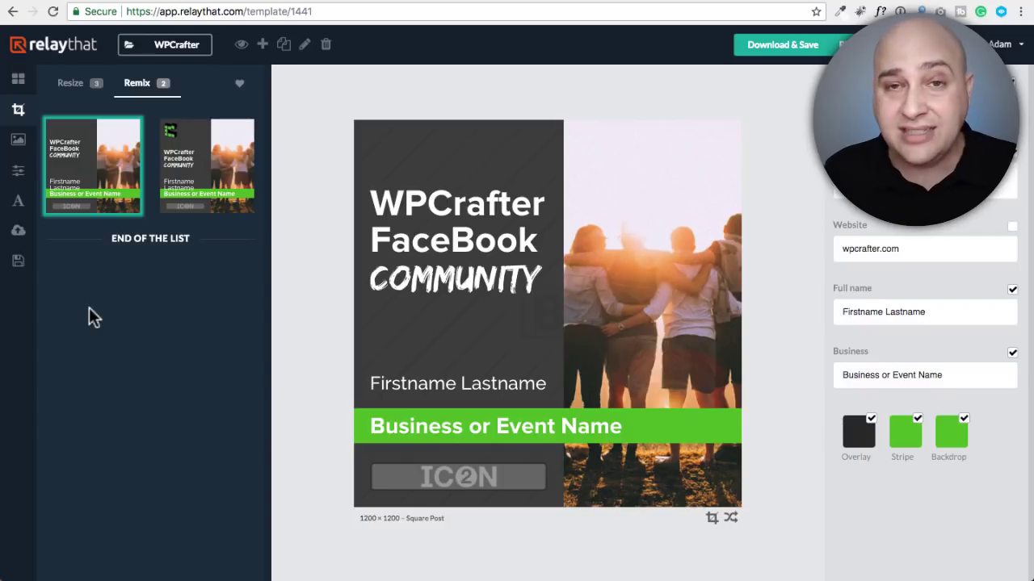
Step: Browse RelayThat's layouts for the Blog Post size
left_click(21, 81)
scroll(142, 229, "down", 3)
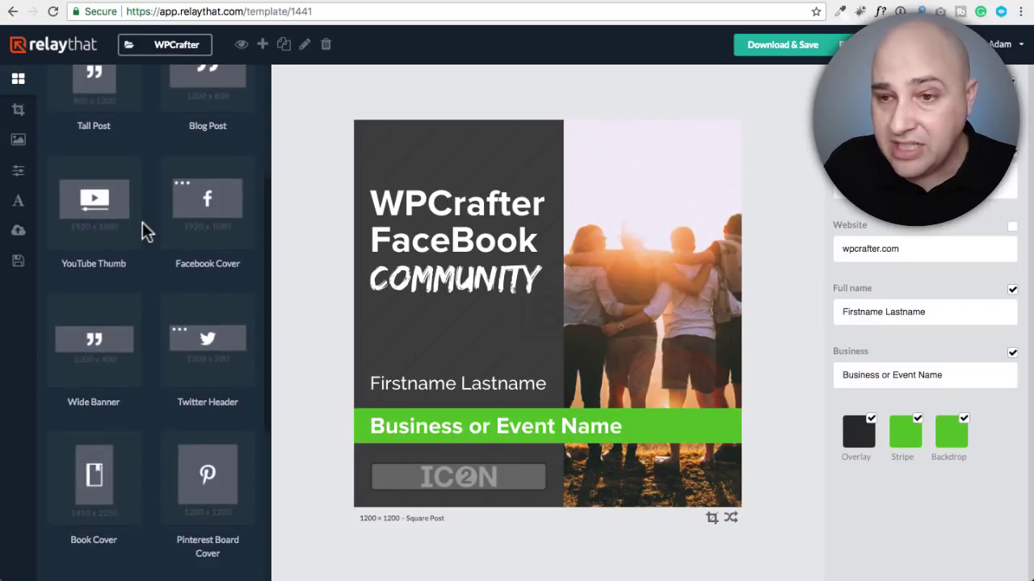
scroll(142, 230, "up", 1)
scroll(143, 226, "up", 1)
left_click(206, 226)
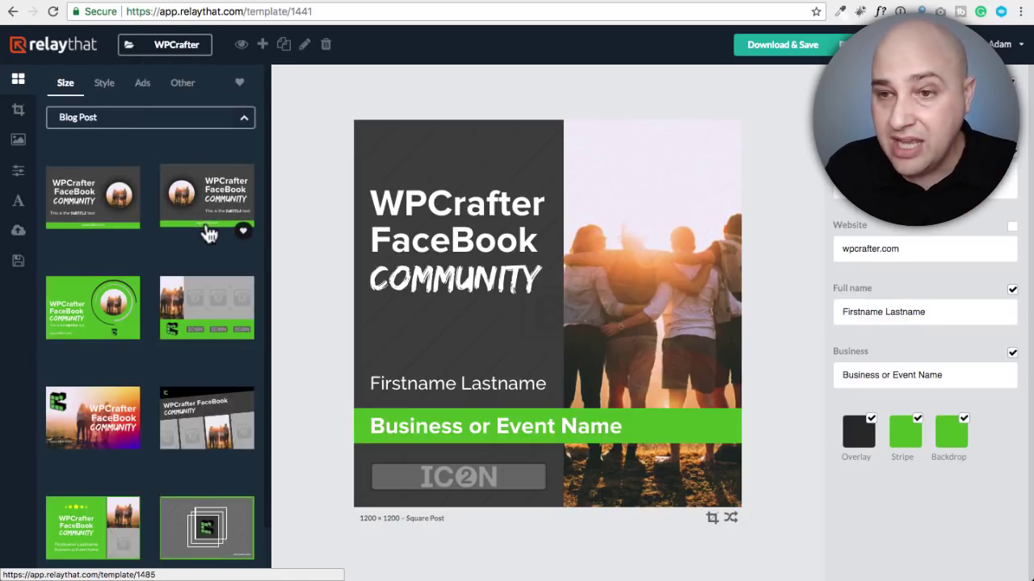
scroll(192, 249, "down", 6)
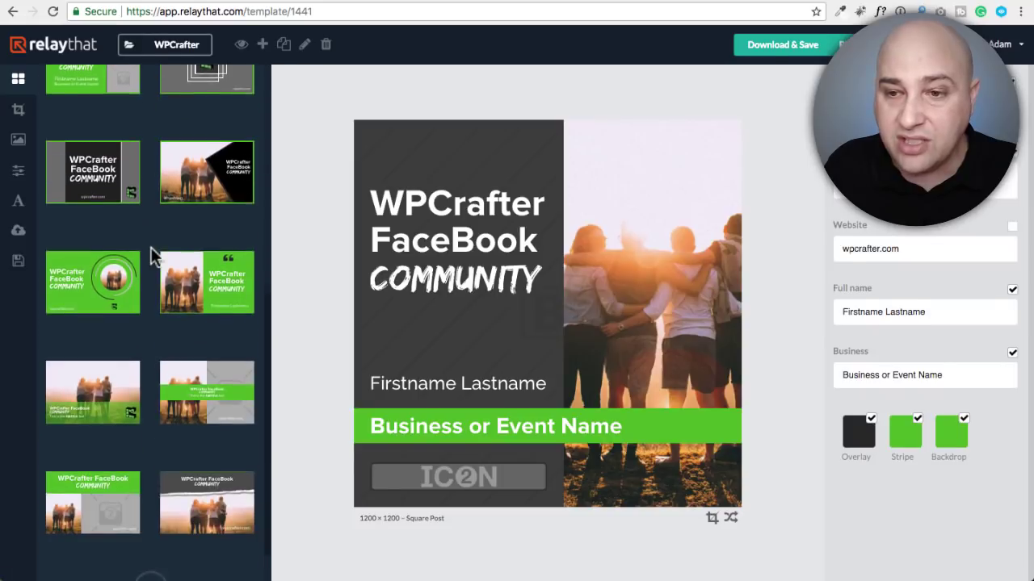
scroll(151, 247, "down", 1)
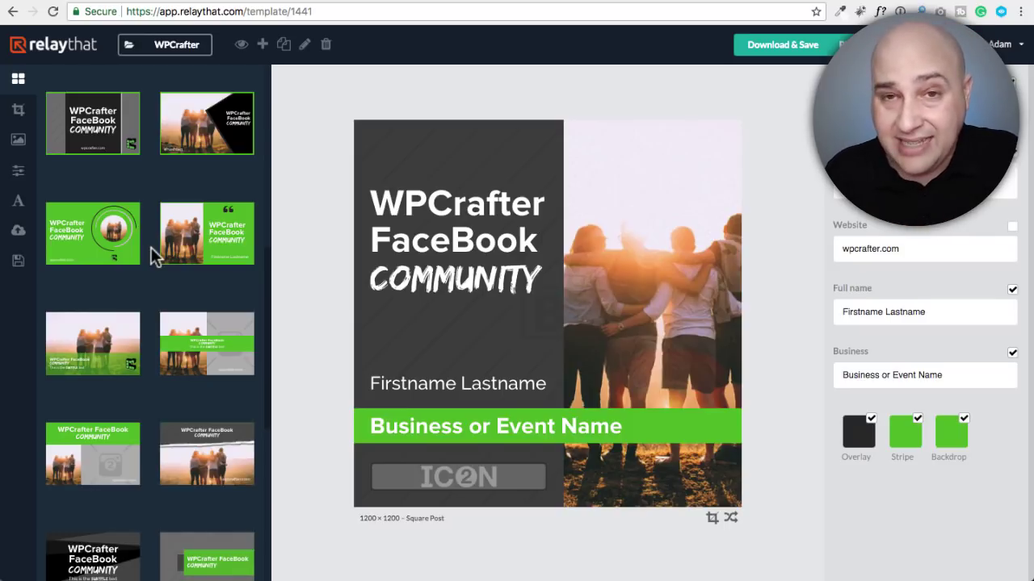
scroll(151, 247, "down", 5)
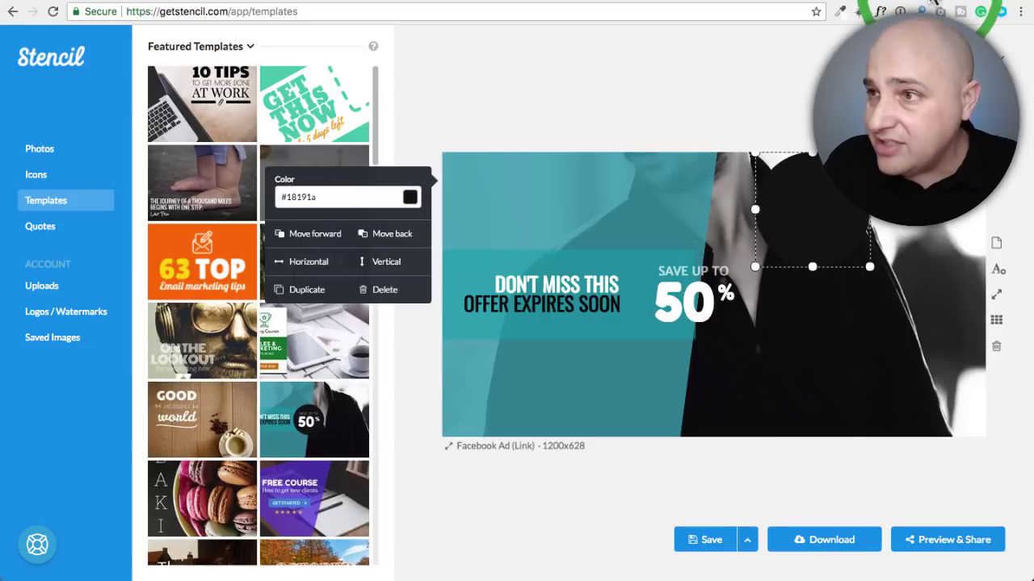
Step: In Stencil, deselect the black circle, look through the featured templates and show the saved images
left_click(575, 87)
scroll(329, 168, "down", 10)
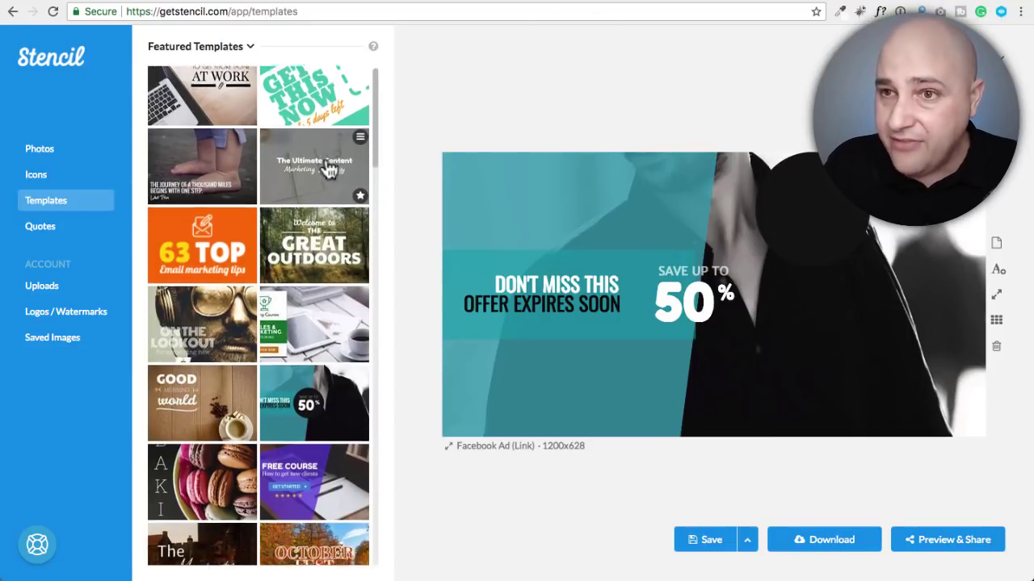
scroll(329, 168, "down", 2)
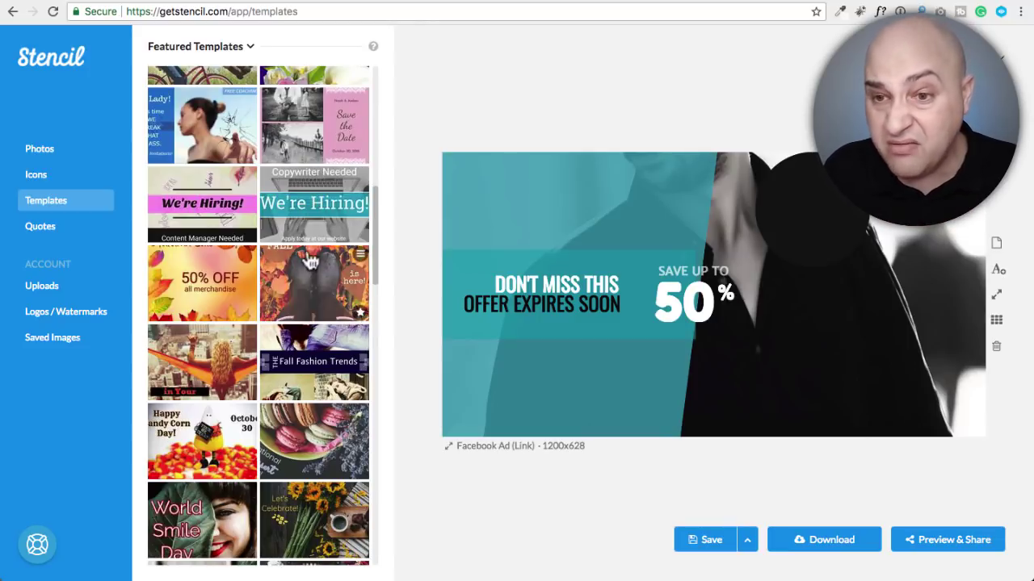
left_click(57, 339)
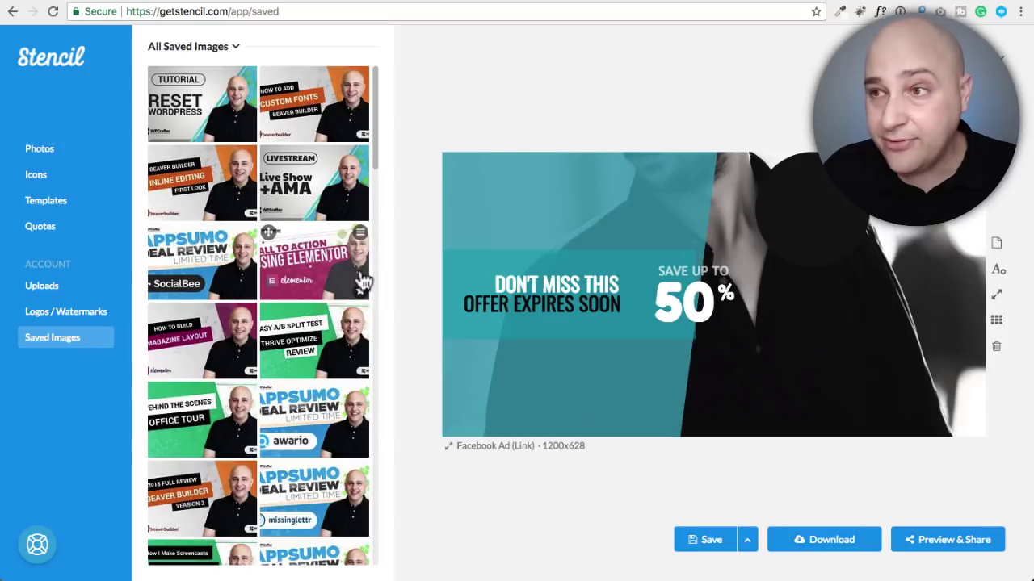
Step: Return to RelayThat and look further down the Blog Post layouts
left_click(802, 5)
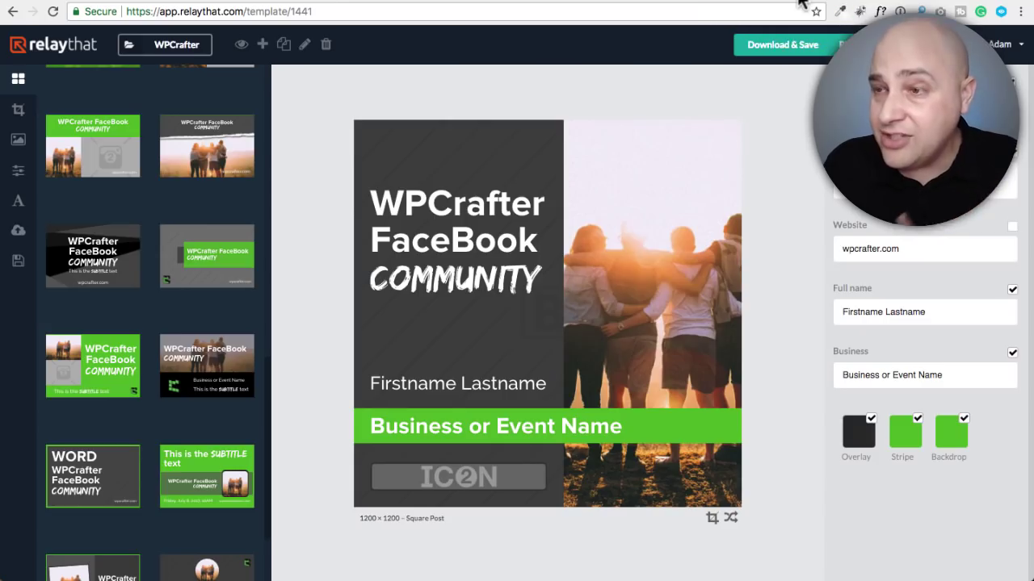
scroll(139, 269, "down", 3)
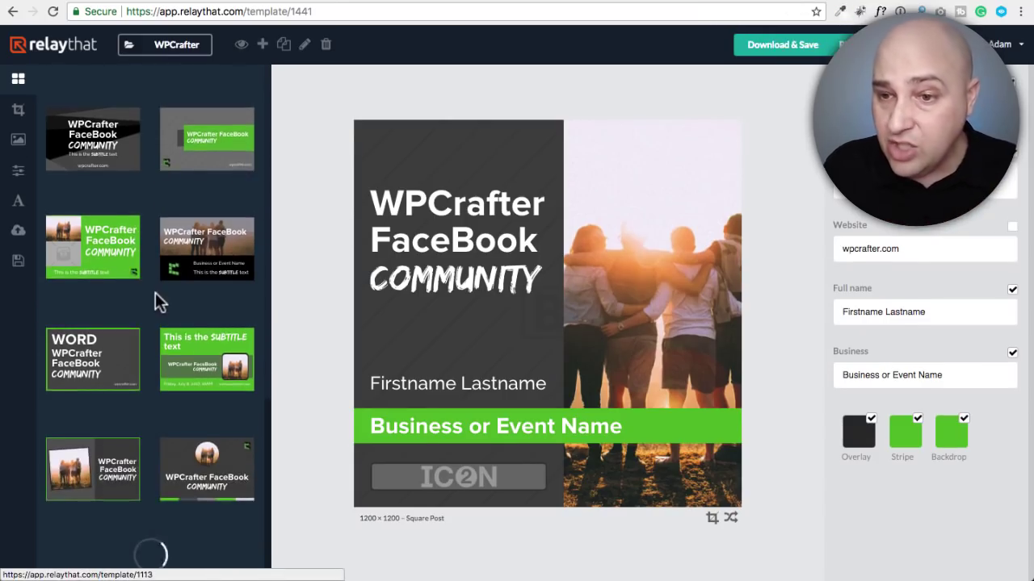